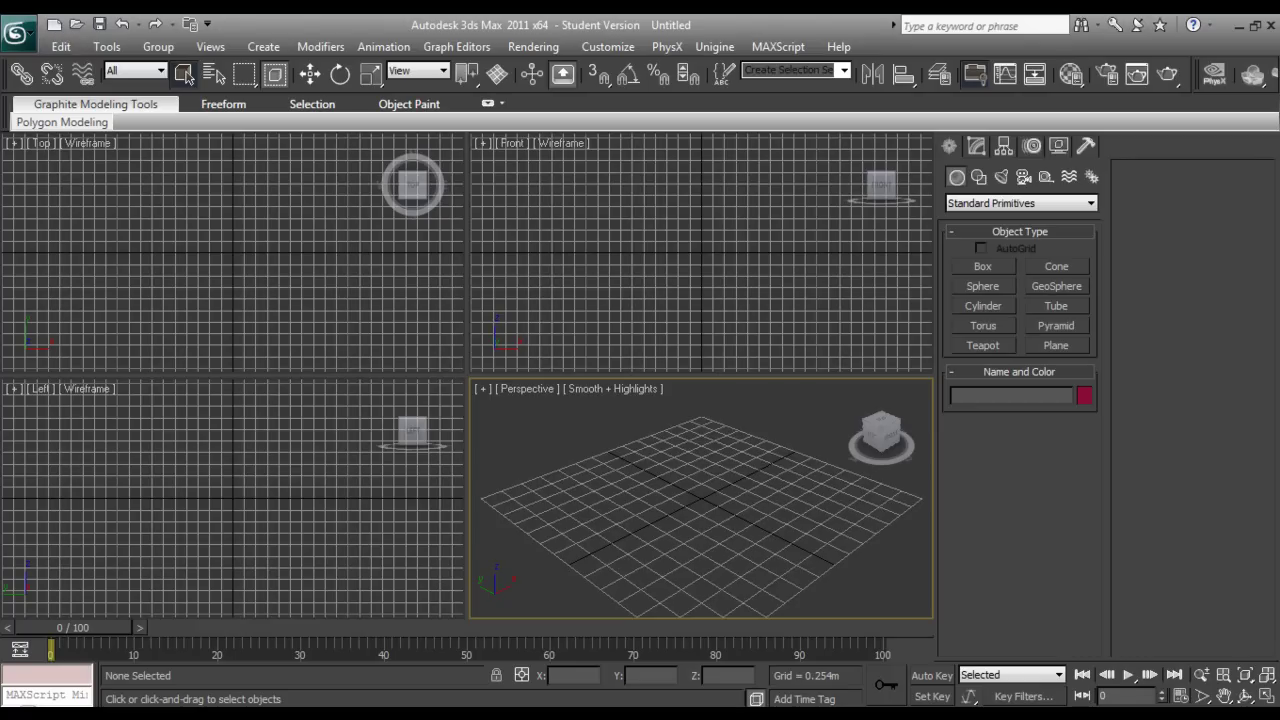
- Start importing TestMesh.obj from the R:\HE\ProjectZ\TestMesh folder
click(15, 33)
click(15, 33)
click(15, 33)
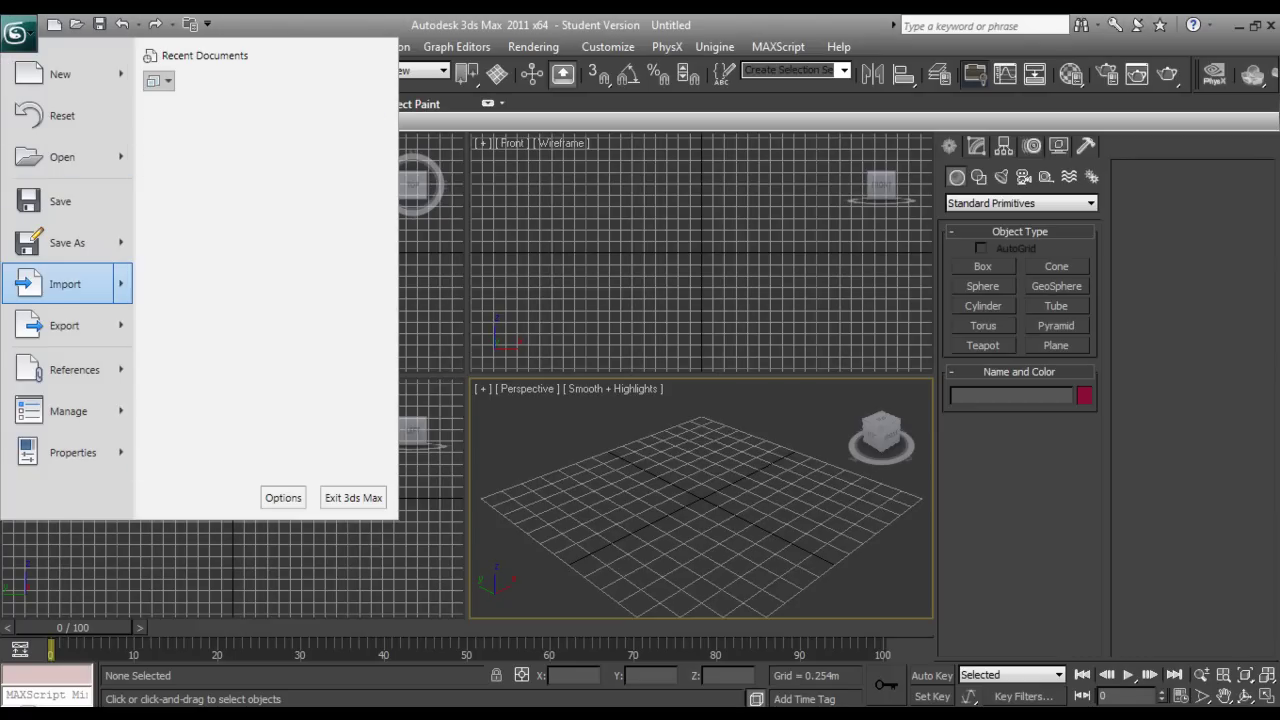
click(65, 284)
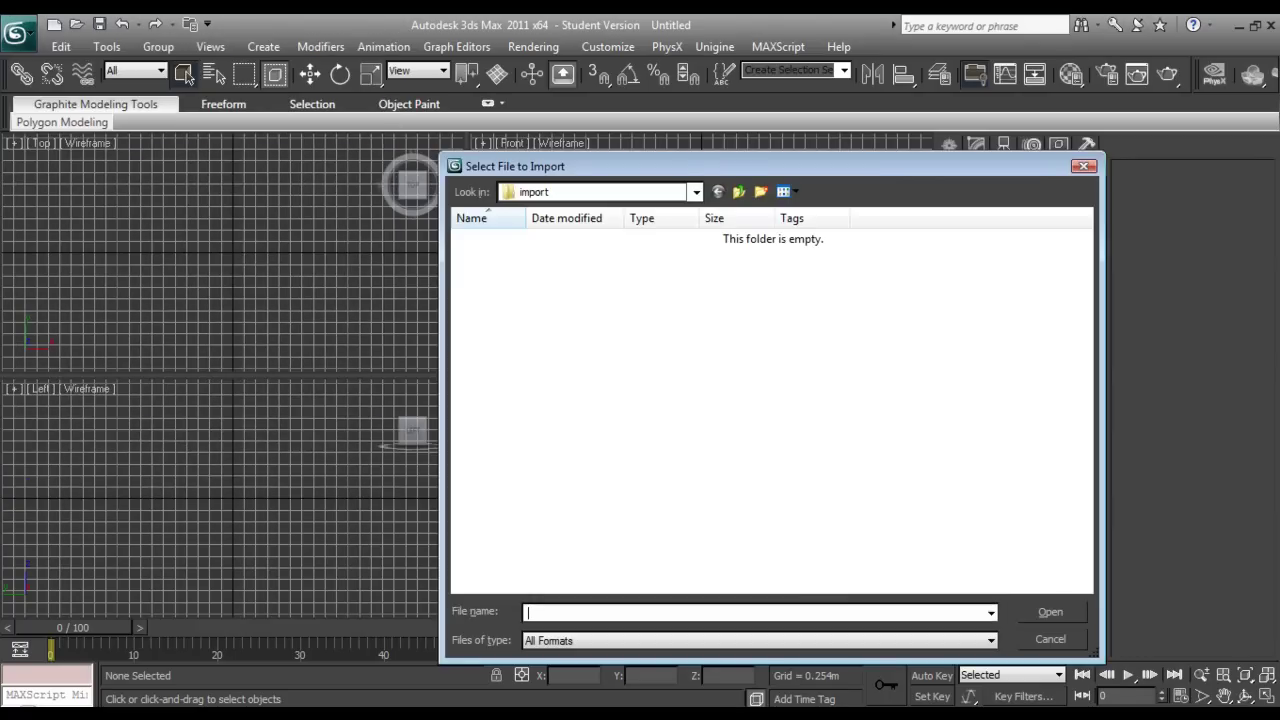
drag(680, 166, 648, 156)
click(663, 183)
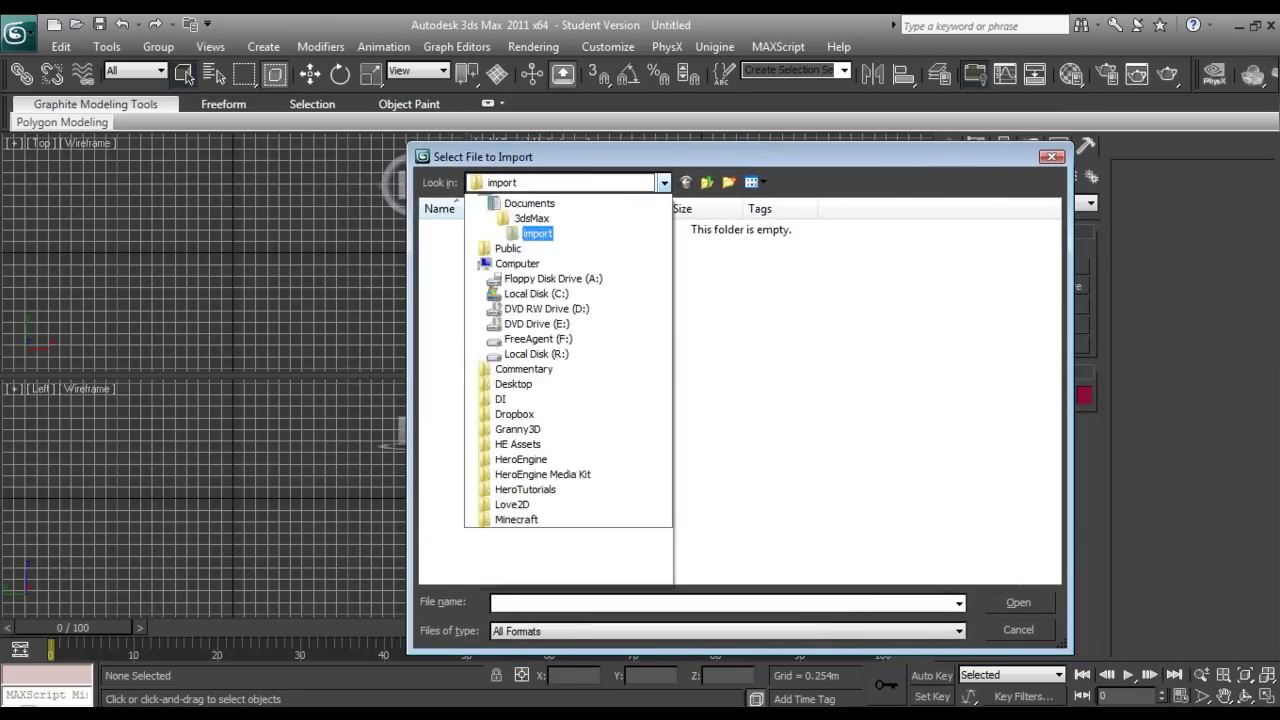
click(537, 413)
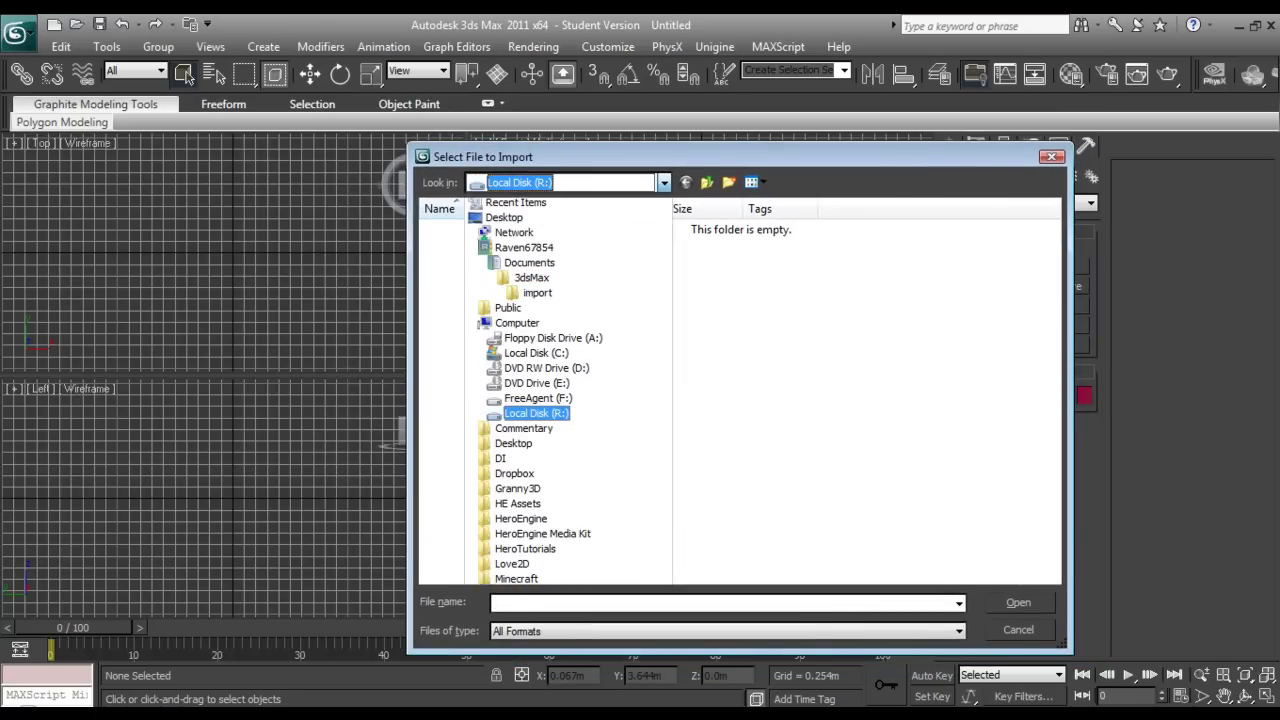
double_click(490, 243)
double_click(457, 244)
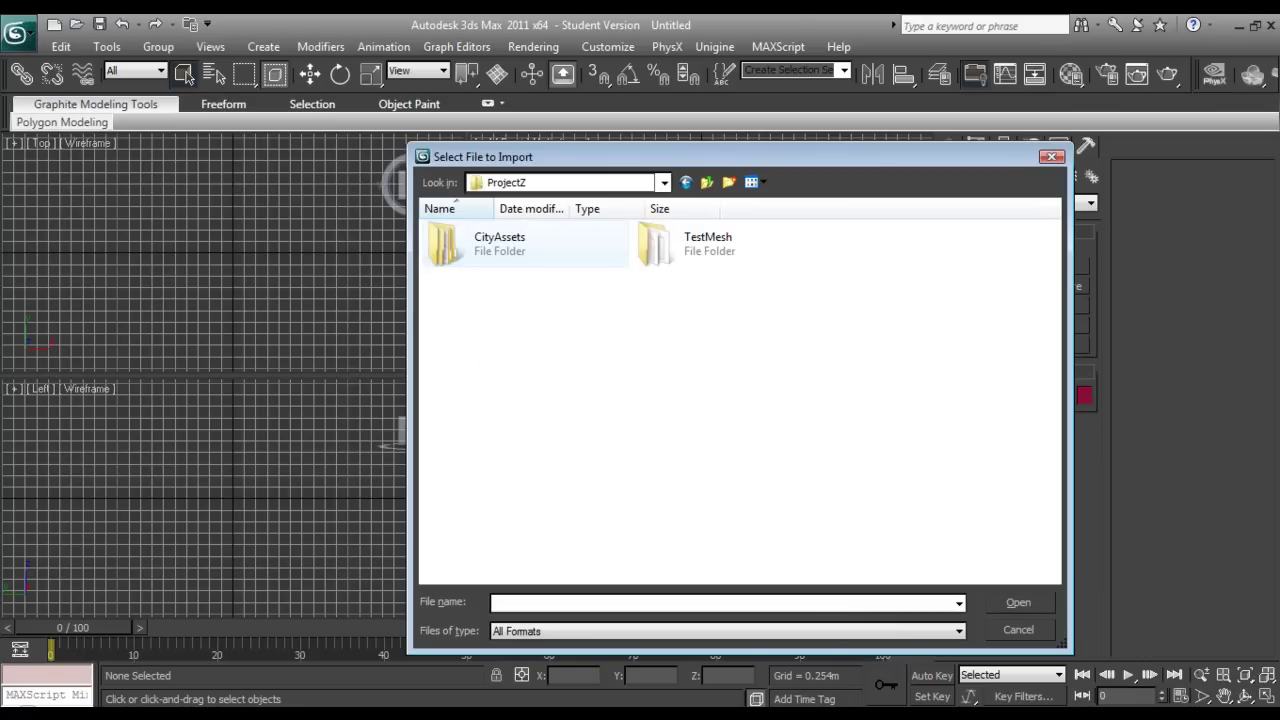
double_click(660, 243)
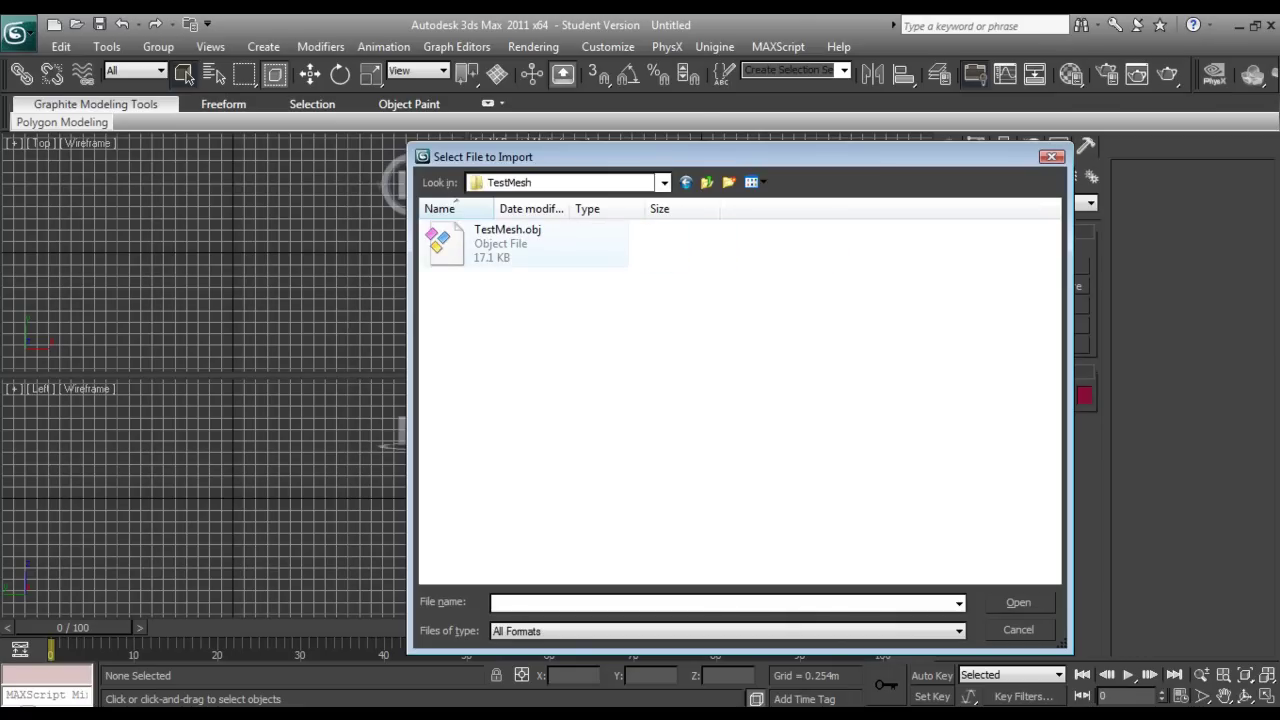
double_click(505, 240)
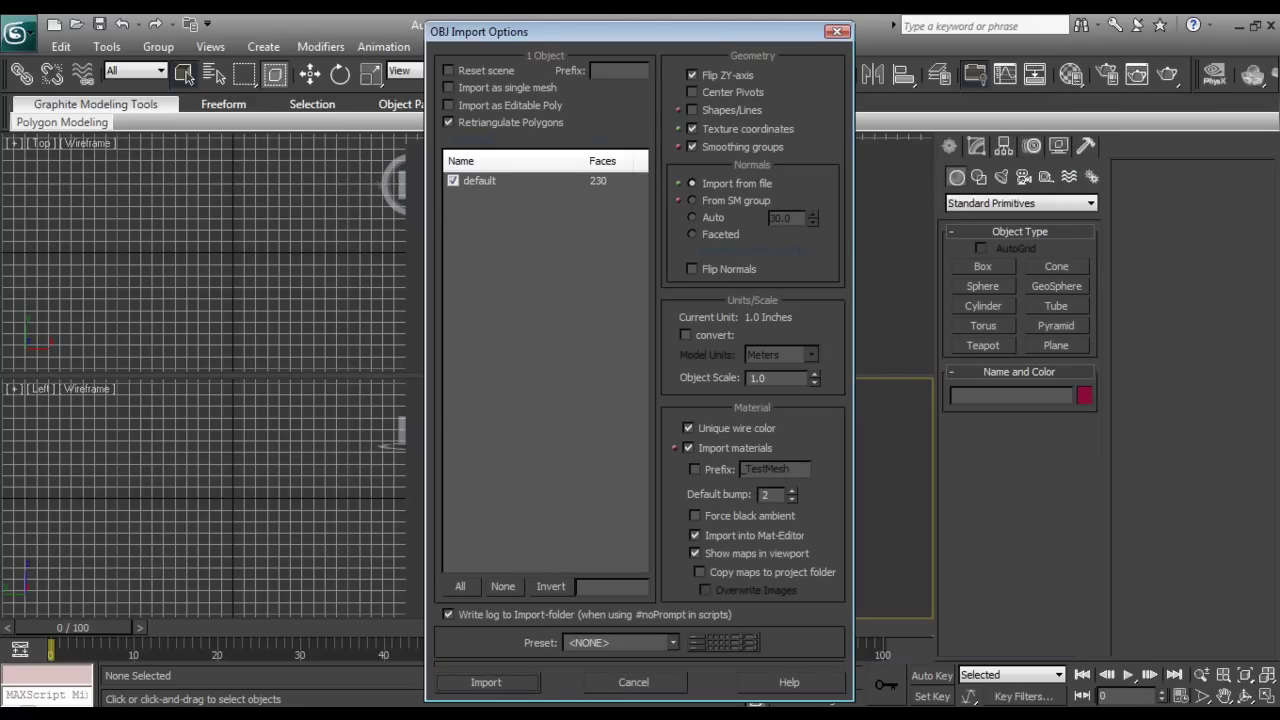
- Import the mesh with the default OBJ options, skip the missing AOMap.png map and dismiss the import summary
click(486, 682)
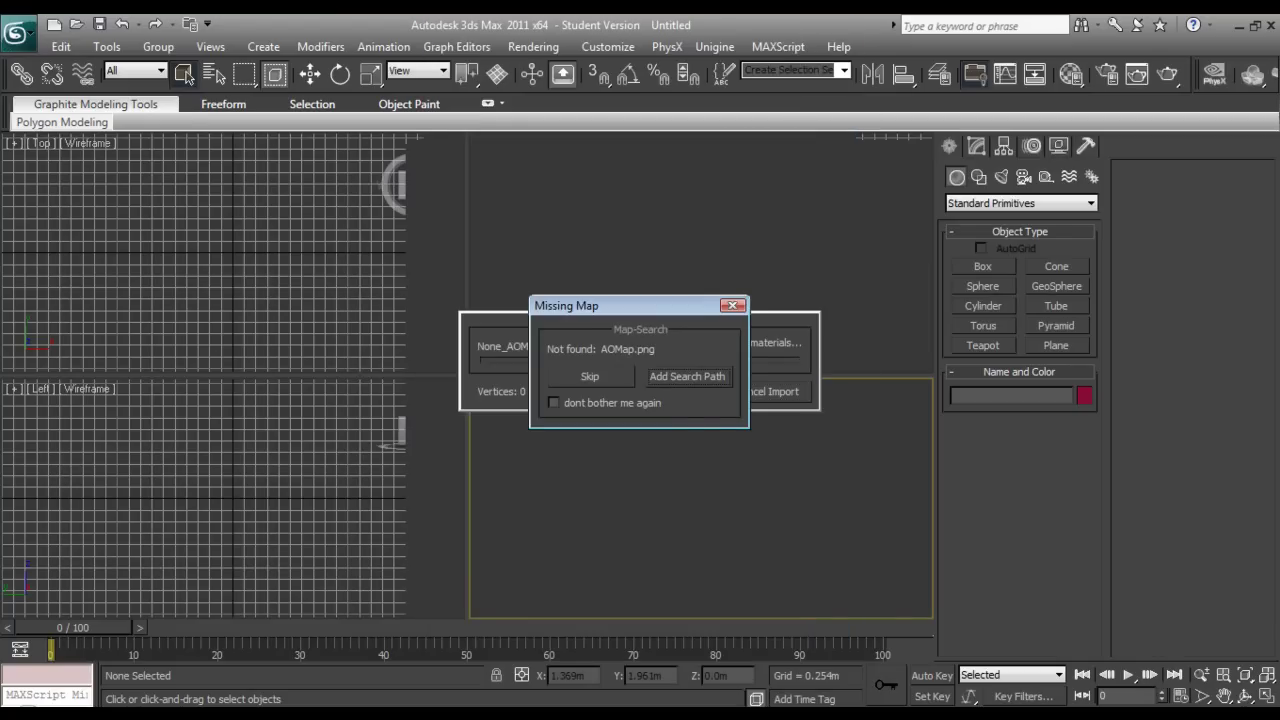
click(590, 377)
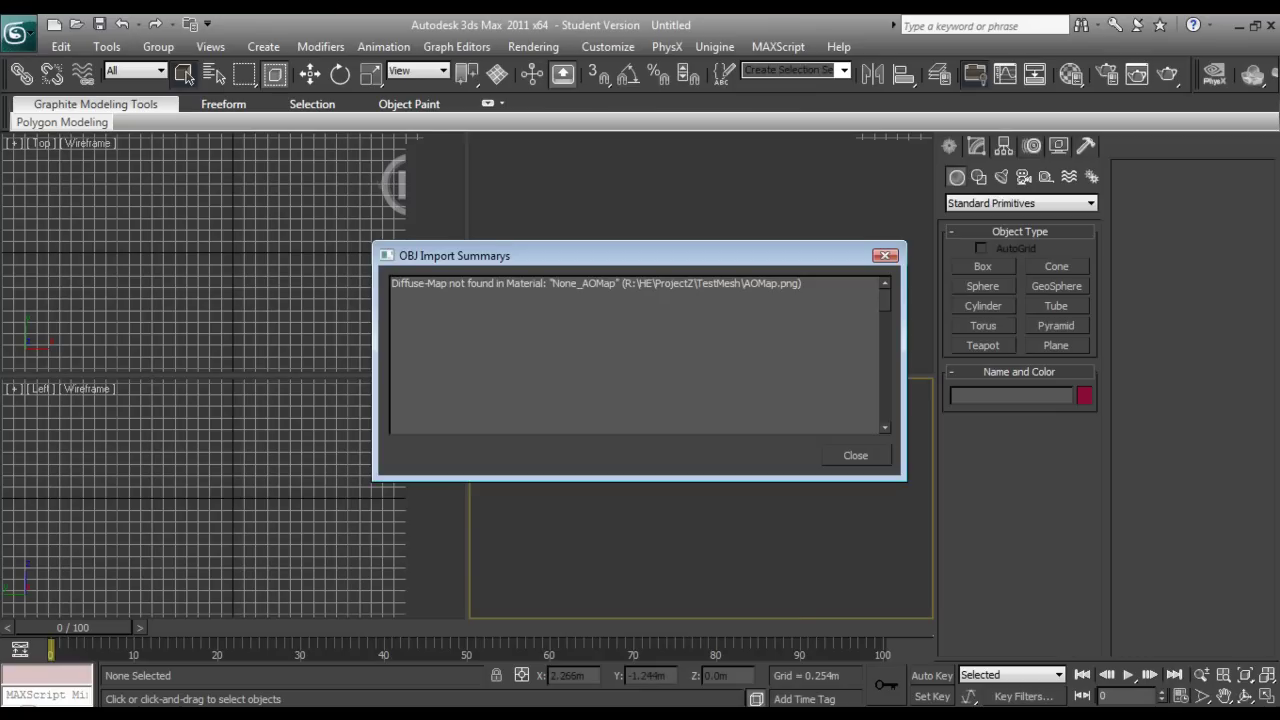
click(851, 453)
- Examine the imported building mesh in the Perspective view from near and far
alt+middle_drag(700, 530, 720, 500)
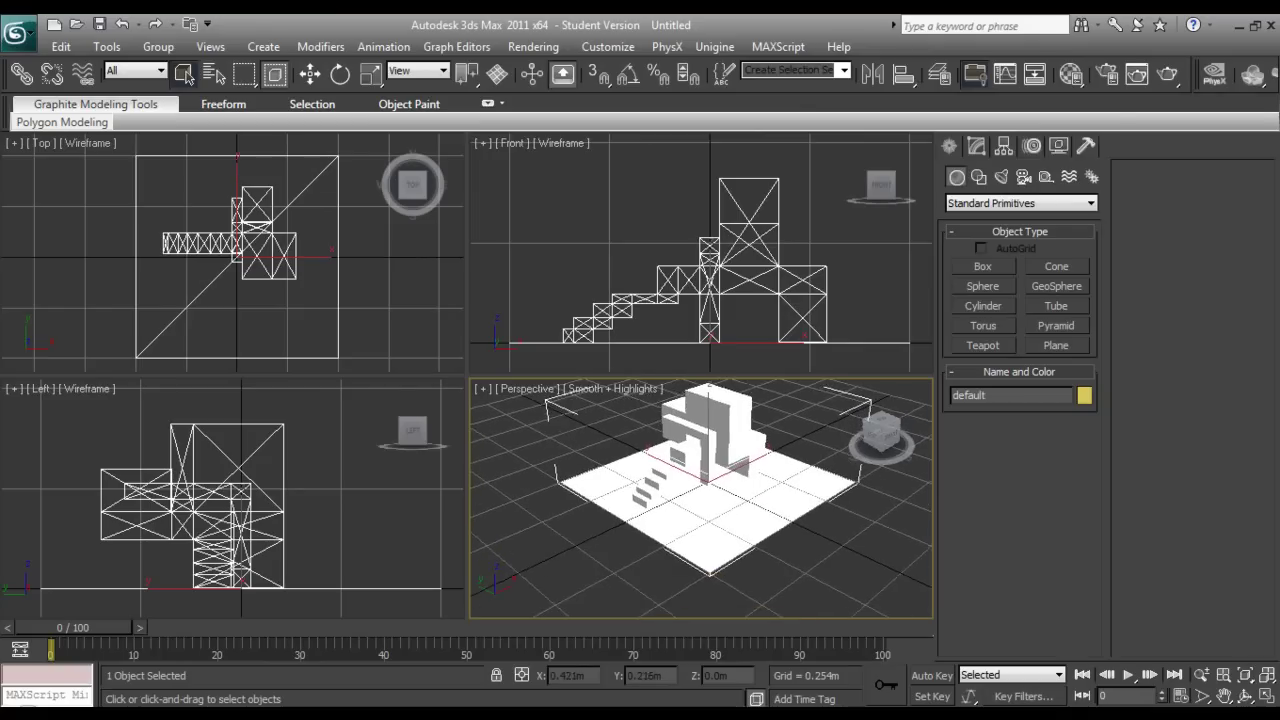
scroll(701, 510, up, 8)
scroll(723, 487, down, 8)
scroll(723, 487, up, 6)
scroll(723, 487, down, 6)
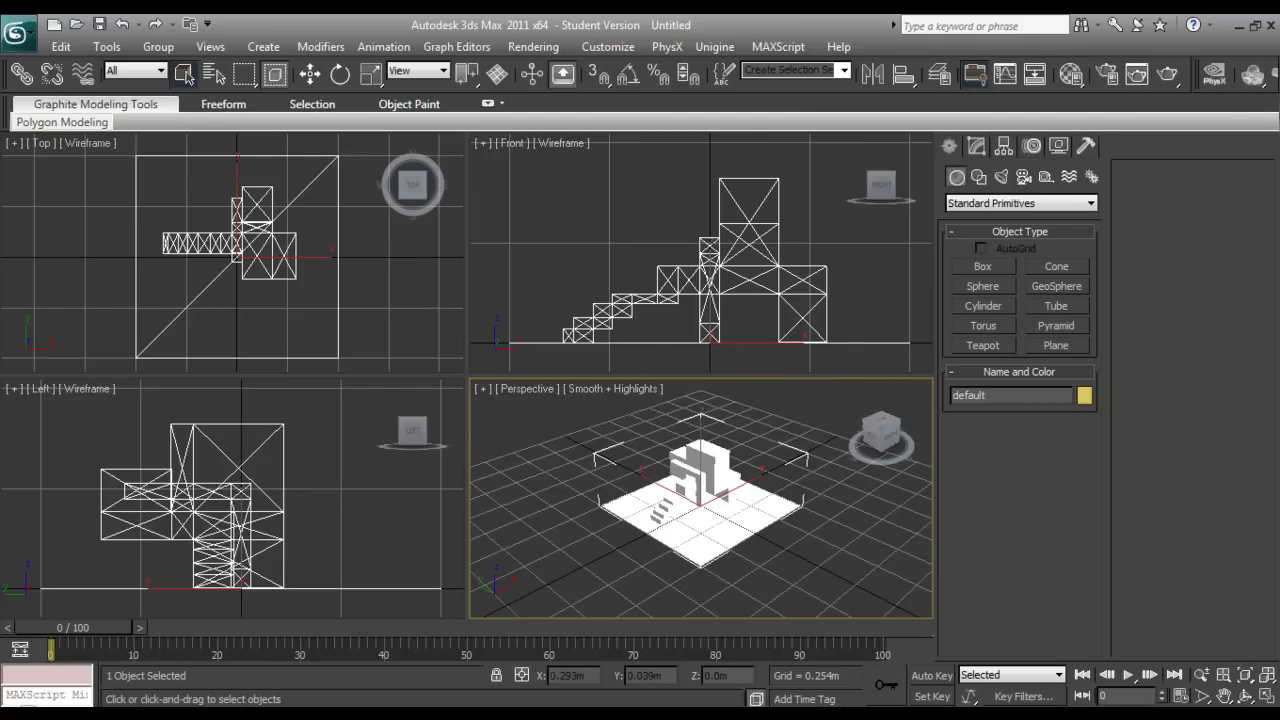
scroll(705, 503, up, 3)
alt+middle_drag(705, 503, 840, 460)
mouse_move(852, 388)
alt+middle_down()
mouse_move(683, 383)
mouse_move(852, 388)
alt+middle_up()
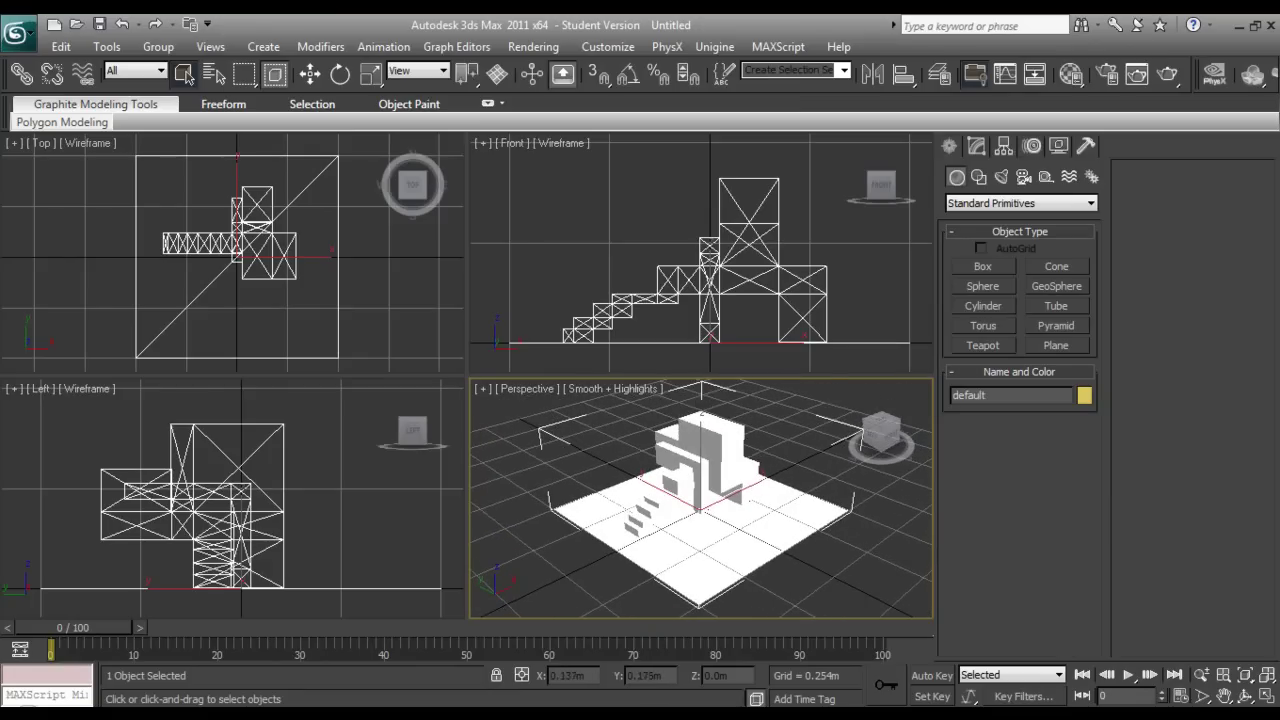
- Change the None_AOMap material's type from Standard to Hero in the Material Editor
click(1072, 75)
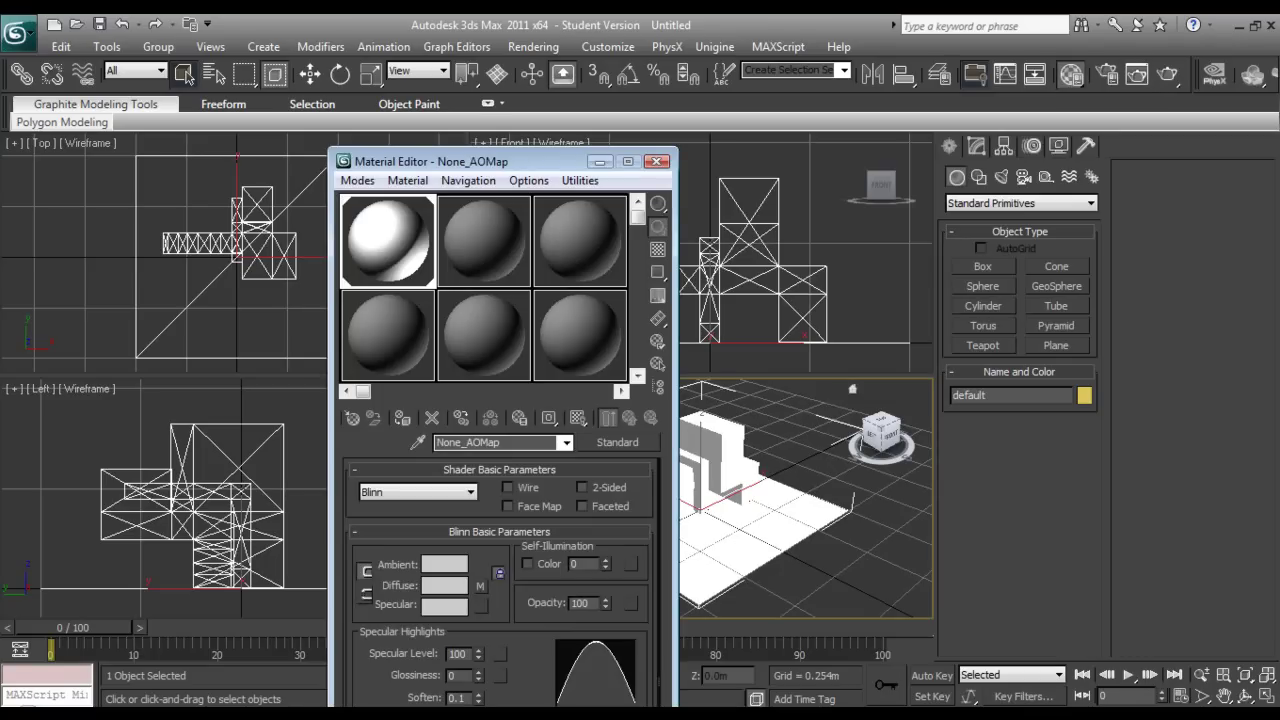
click(618, 442)
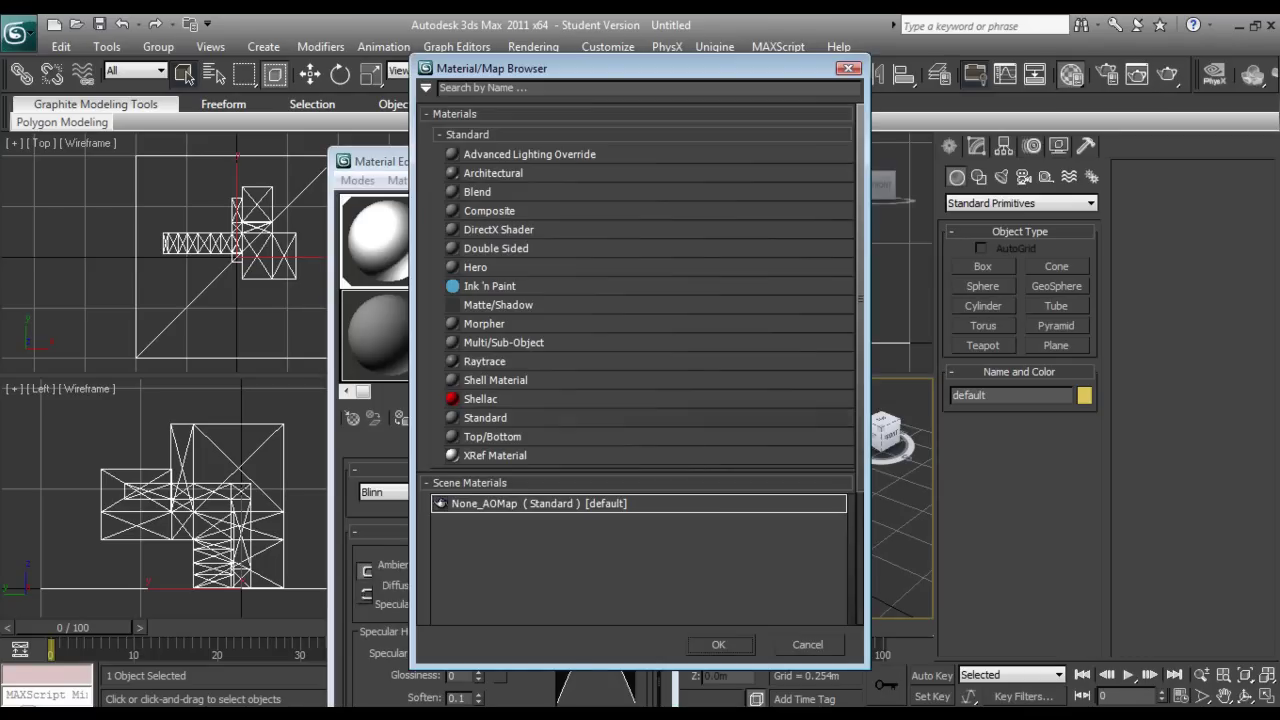
double_click(475, 267)
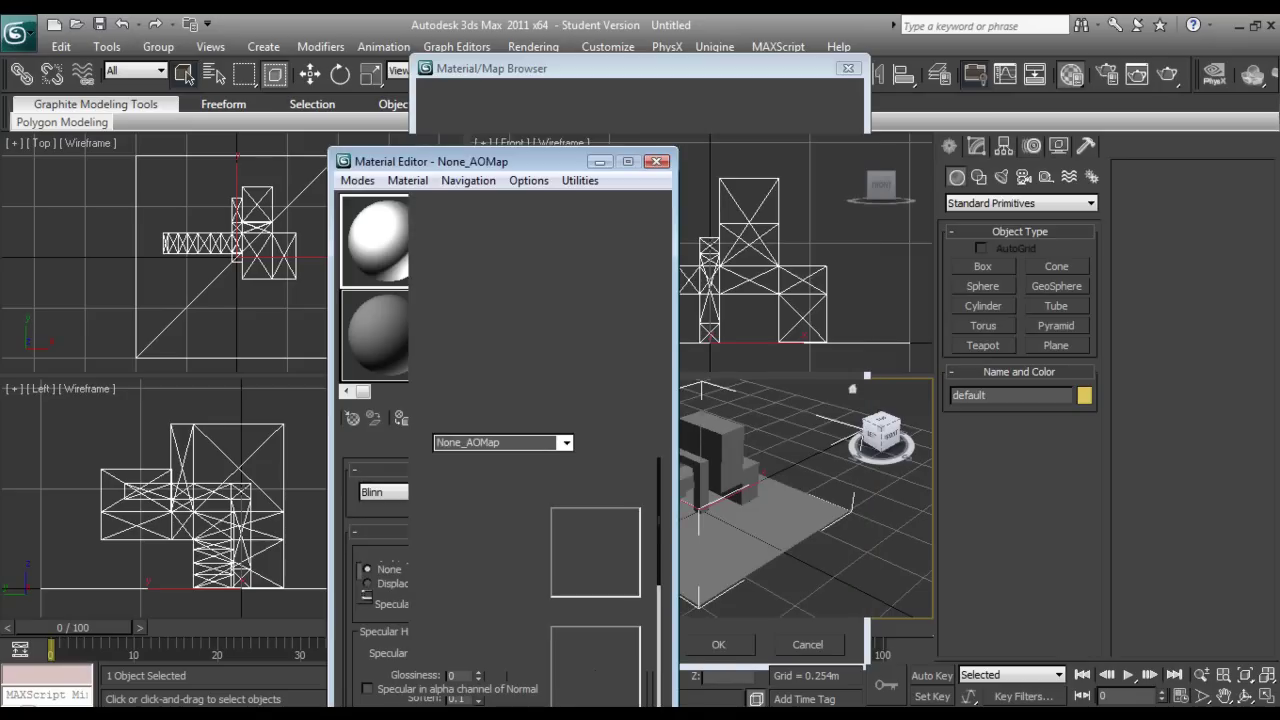
drag(500, 161, 411, 63)
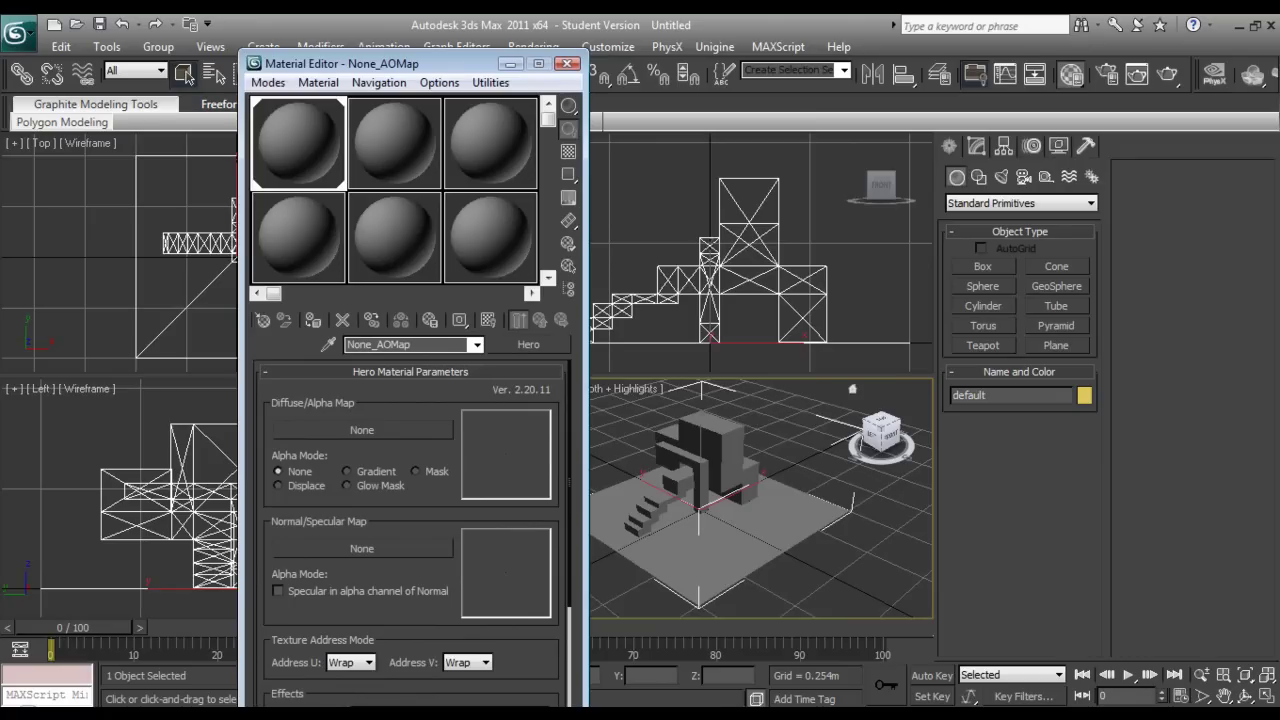
- Rename the Hero material as AOMAP
click(379, 344)
text(AOMN)
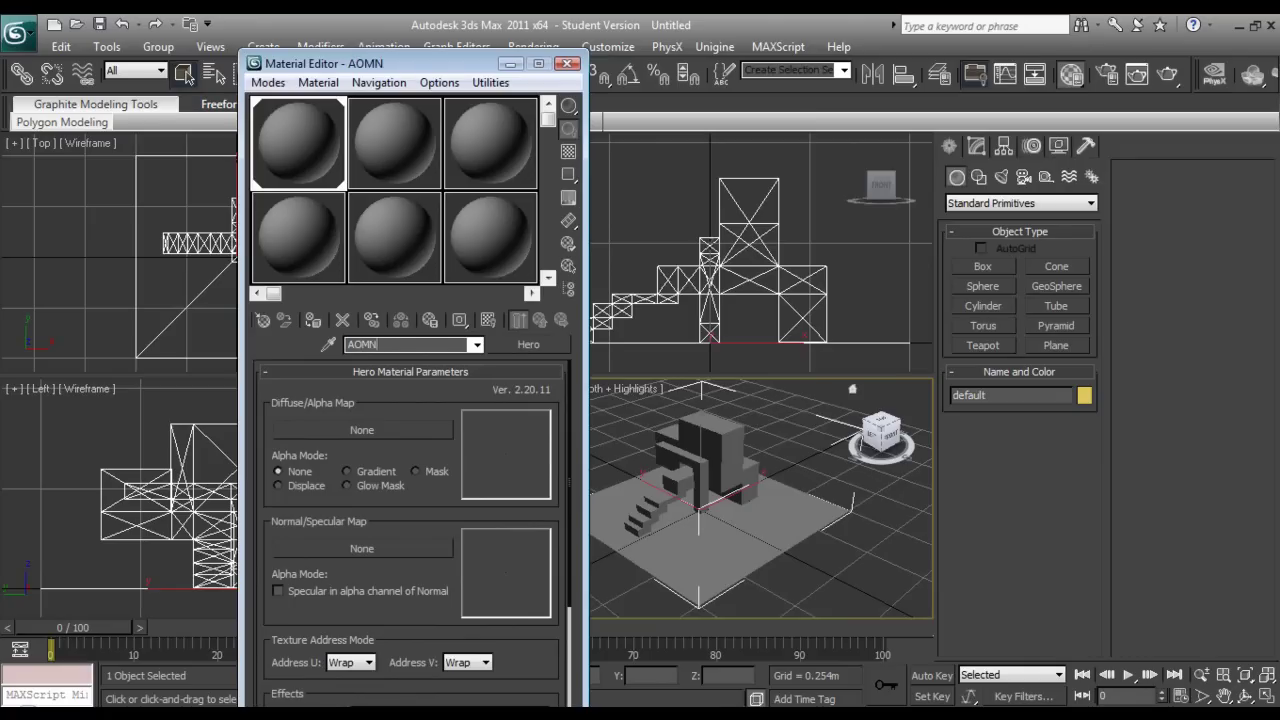
key(BackSpace)
text(AP)
- Assign the bitmap AOMap.dds from R:\HE\ProjectZ\TestMesh as the material's Diffuse/Alpha map
click(362, 430)
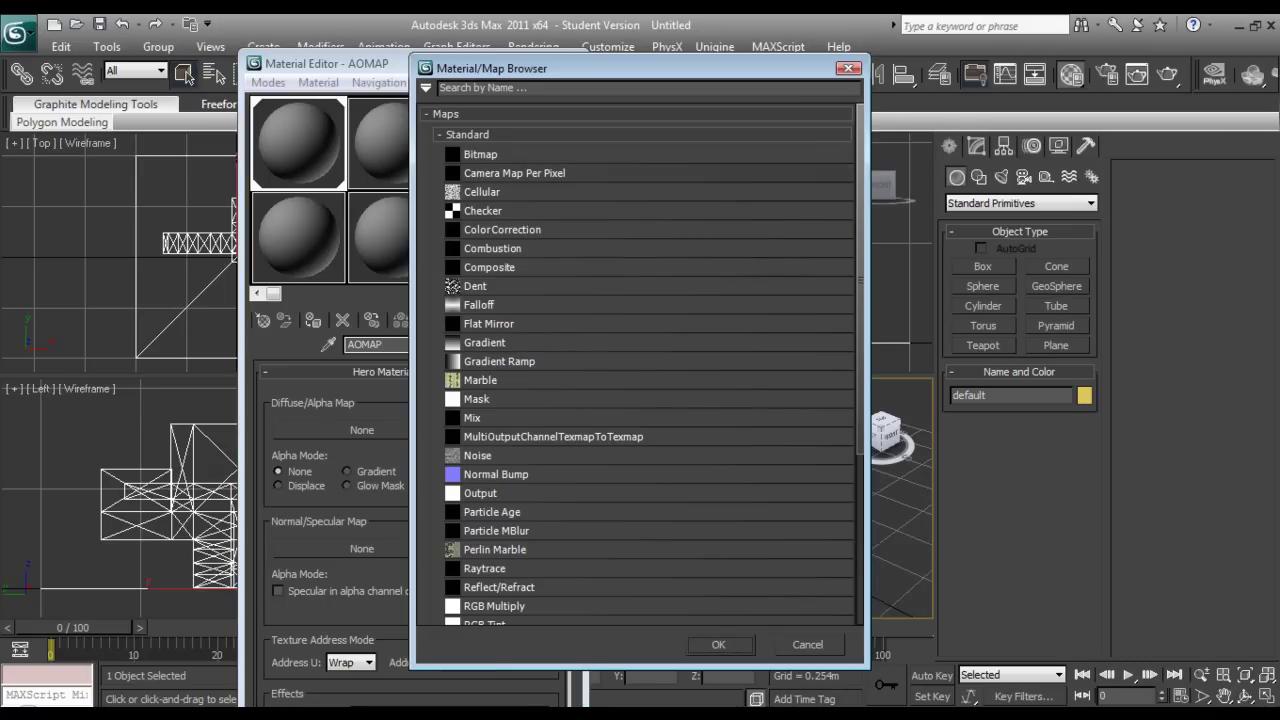
double_click(480, 155)
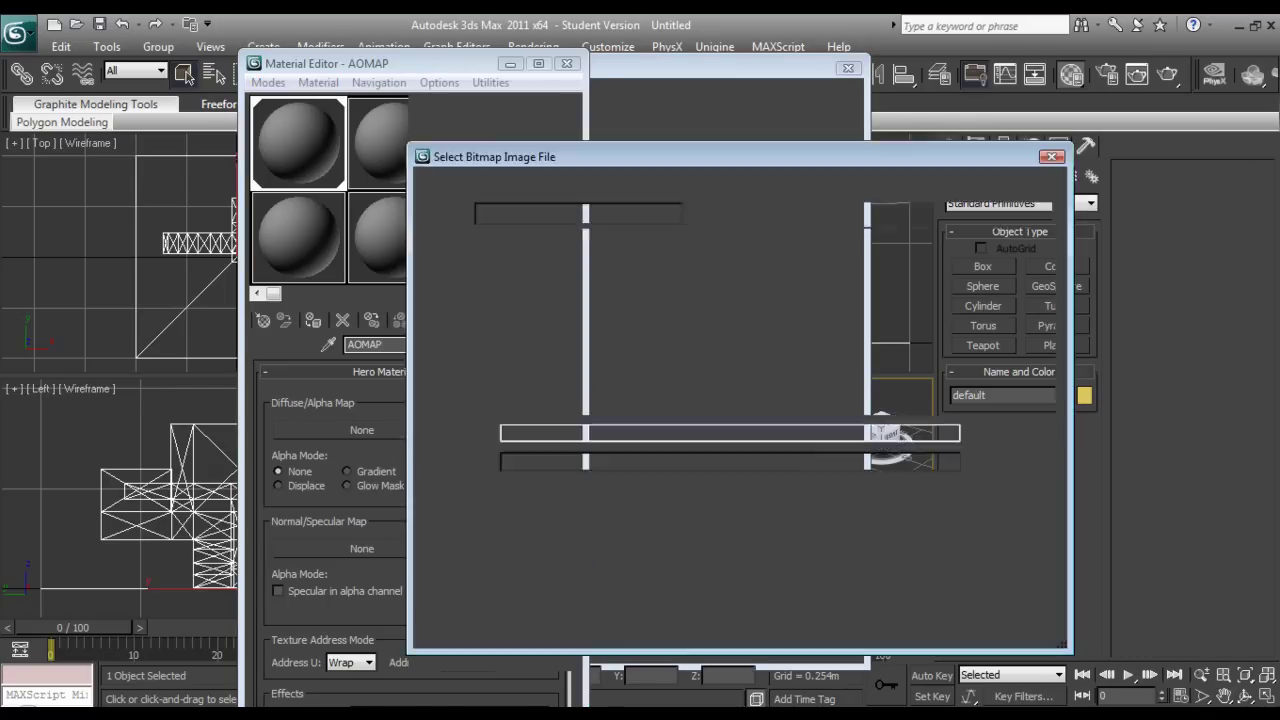
click(674, 214)
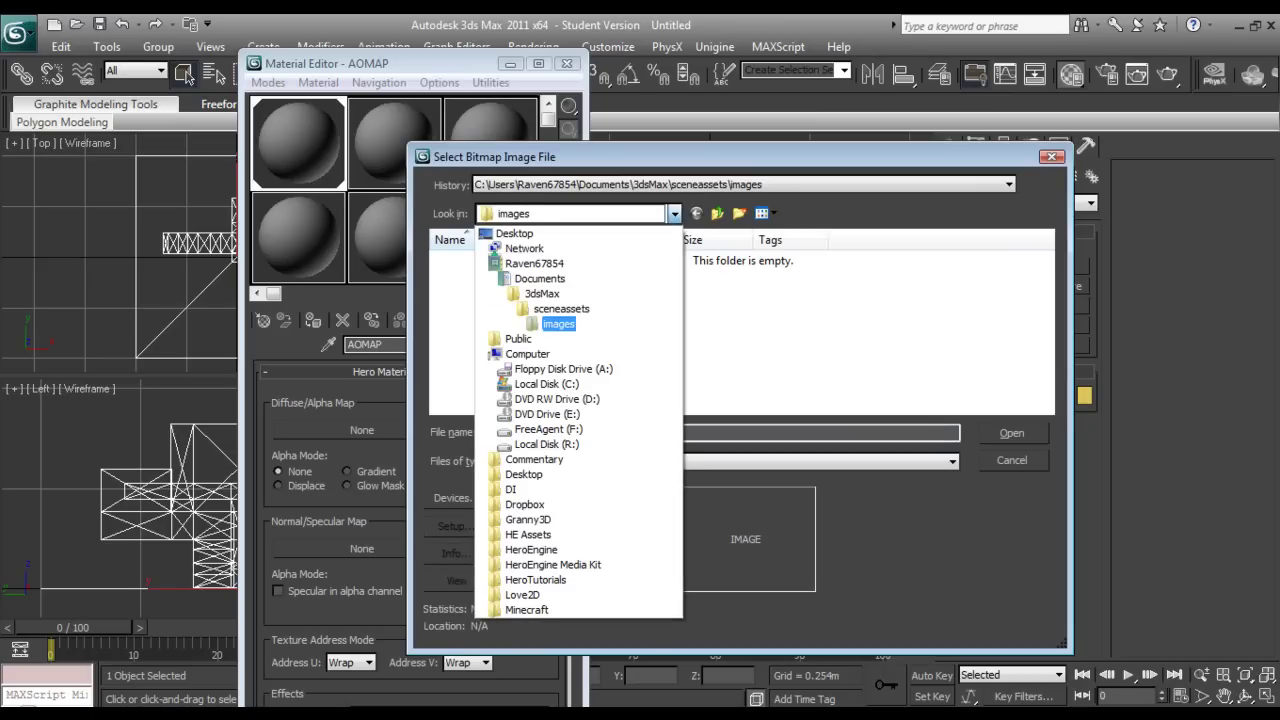
click(546, 443)
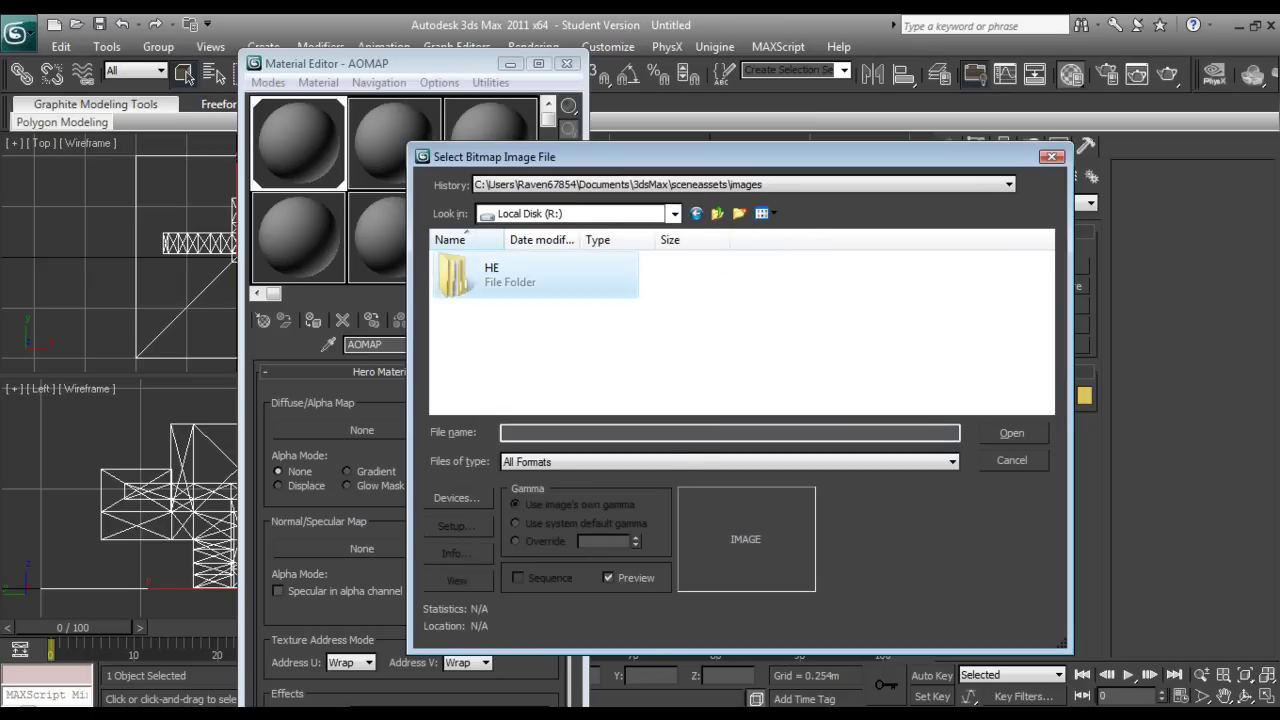
double_click(508, 276)
double_click(508, 276)
key(Right)
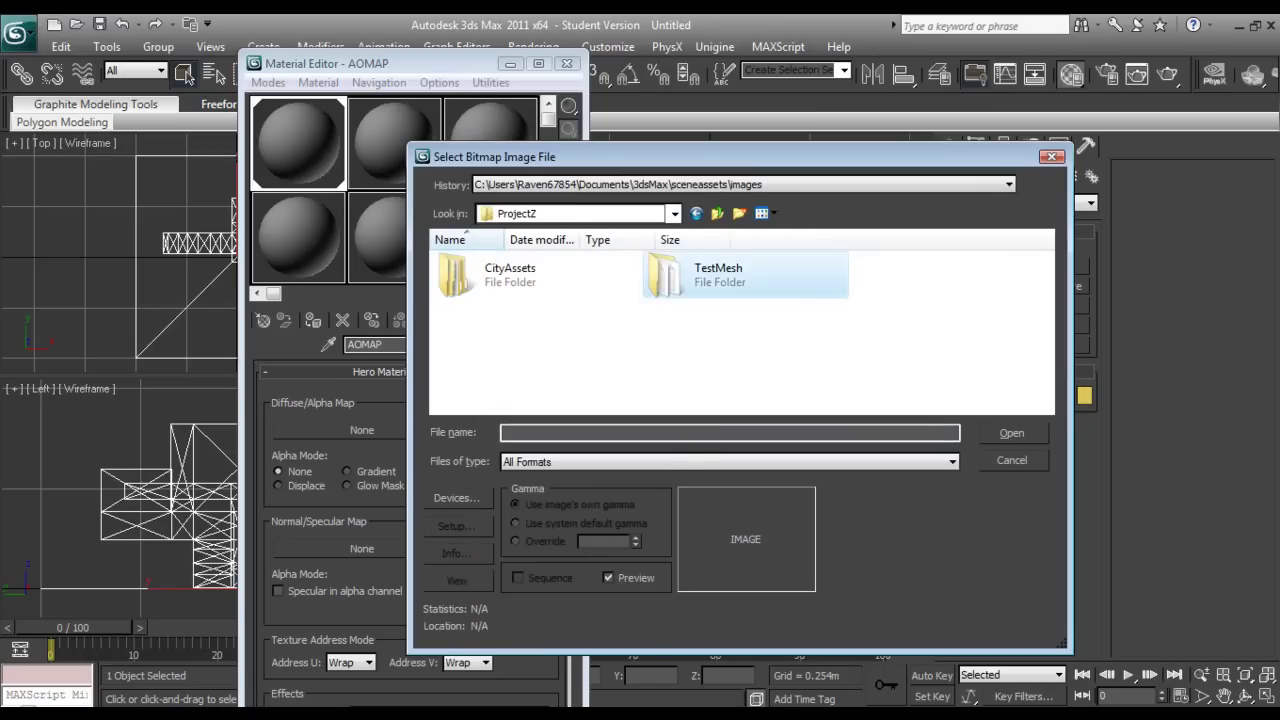
key(Return)
key(Down)
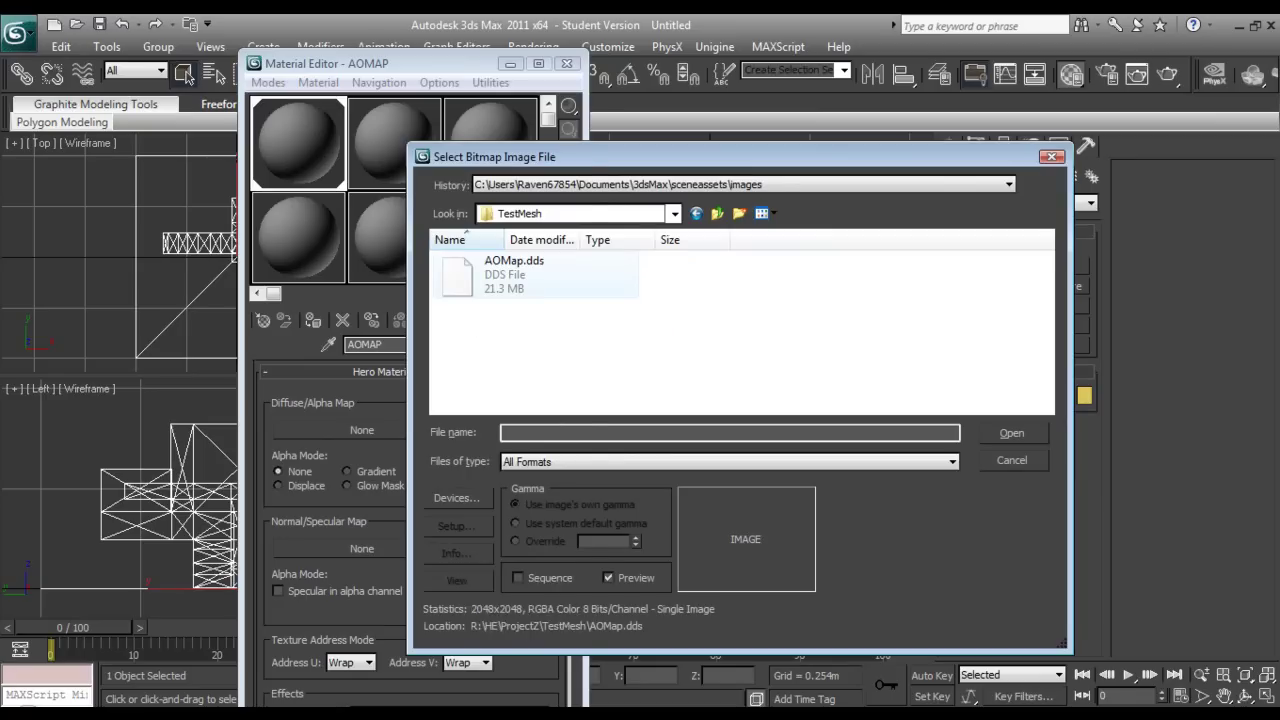
key(Return)
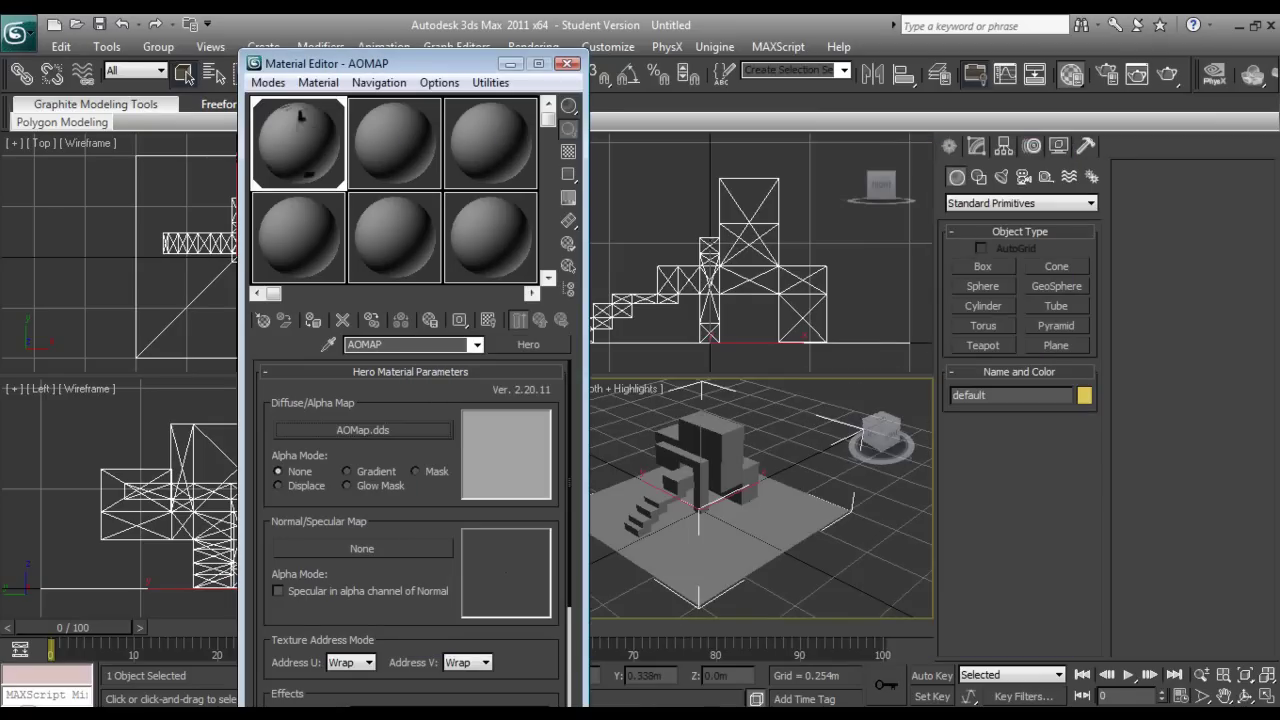
- Review the Hero material's map, texture address, effect and polygon settings, including the effect choices, and close the Material Editor
middle_drag(720, 500, 775, 487)
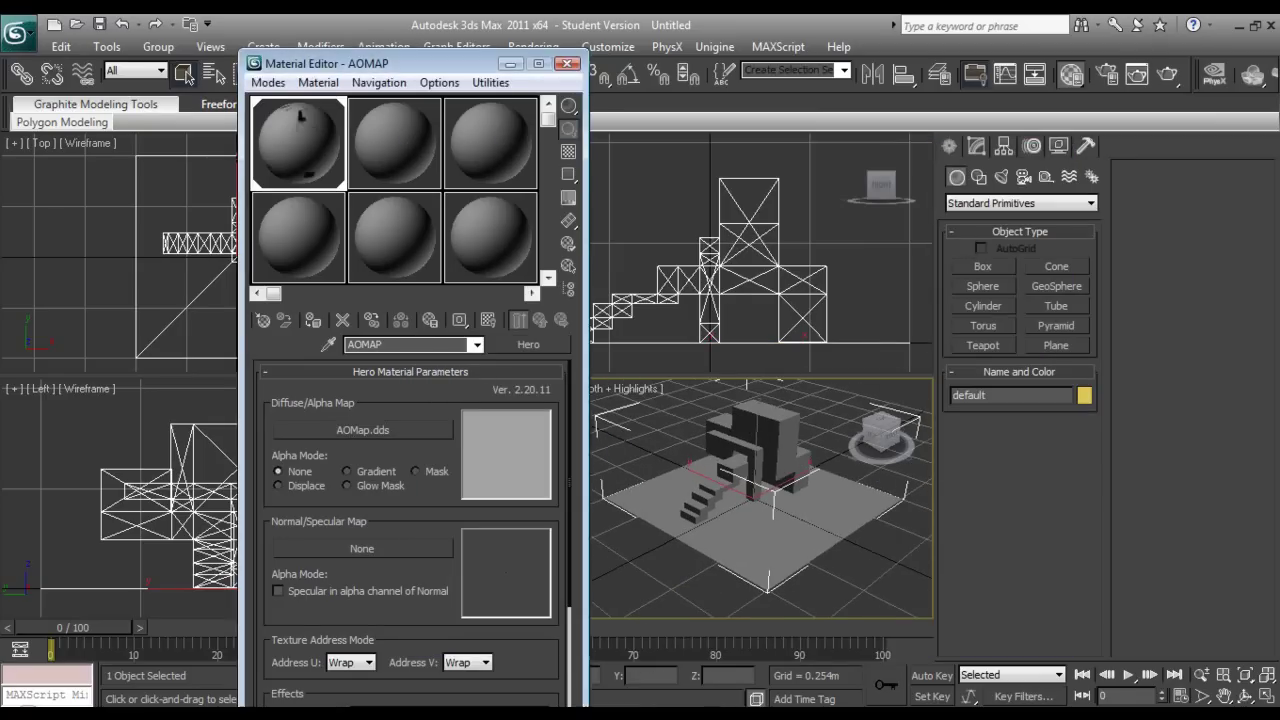
drag(392, 63, 288, 16)
scroll(306, 510, down, 4)
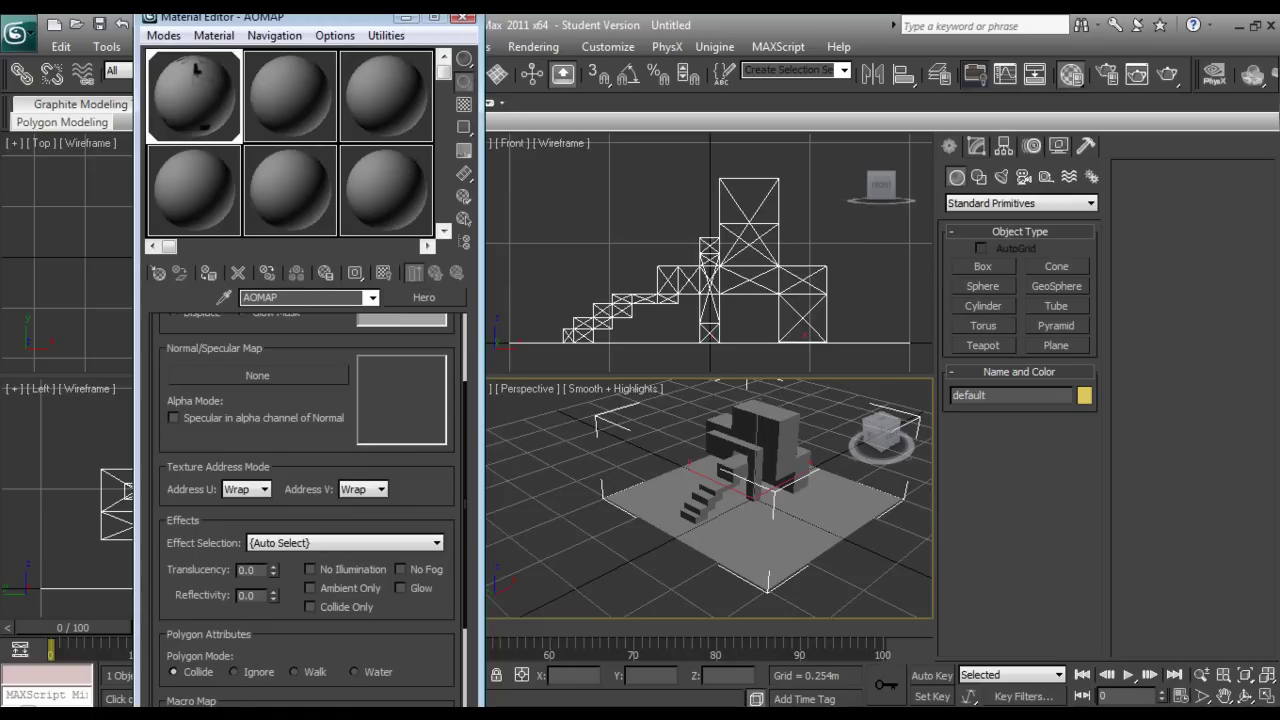
scroll(310, 510, down, 2)
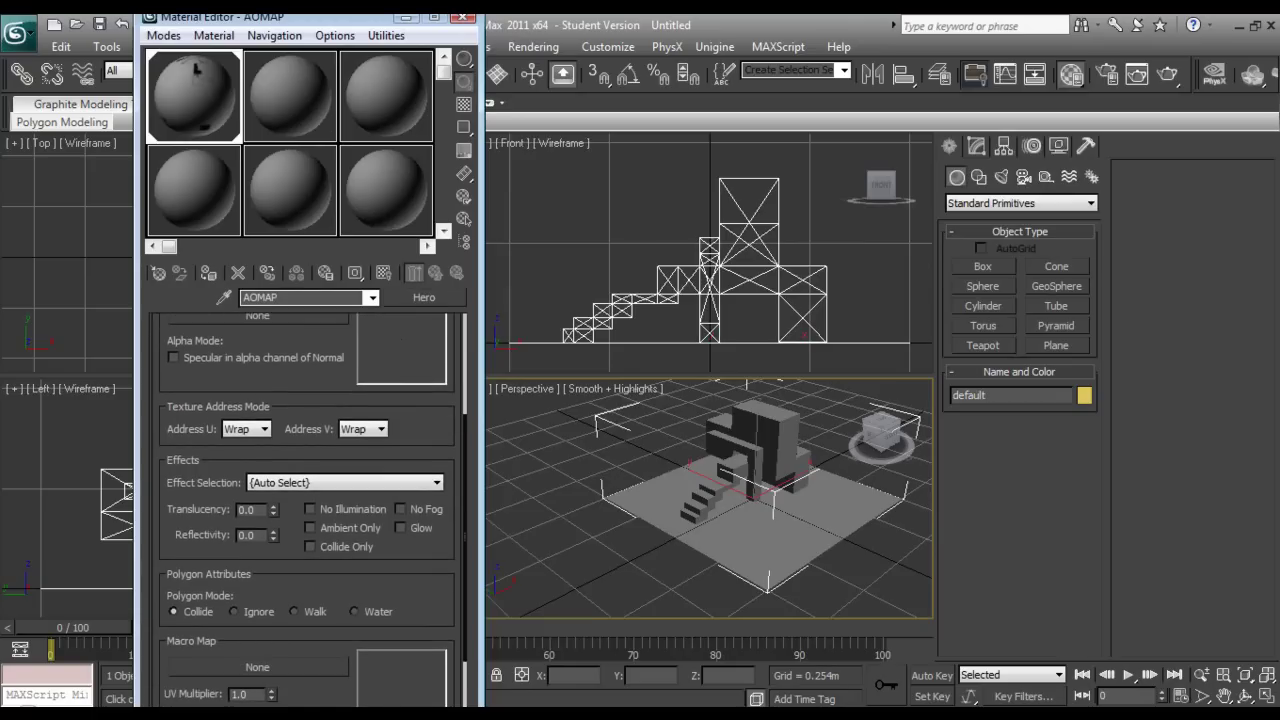
scroll(310, 480, down, 2)
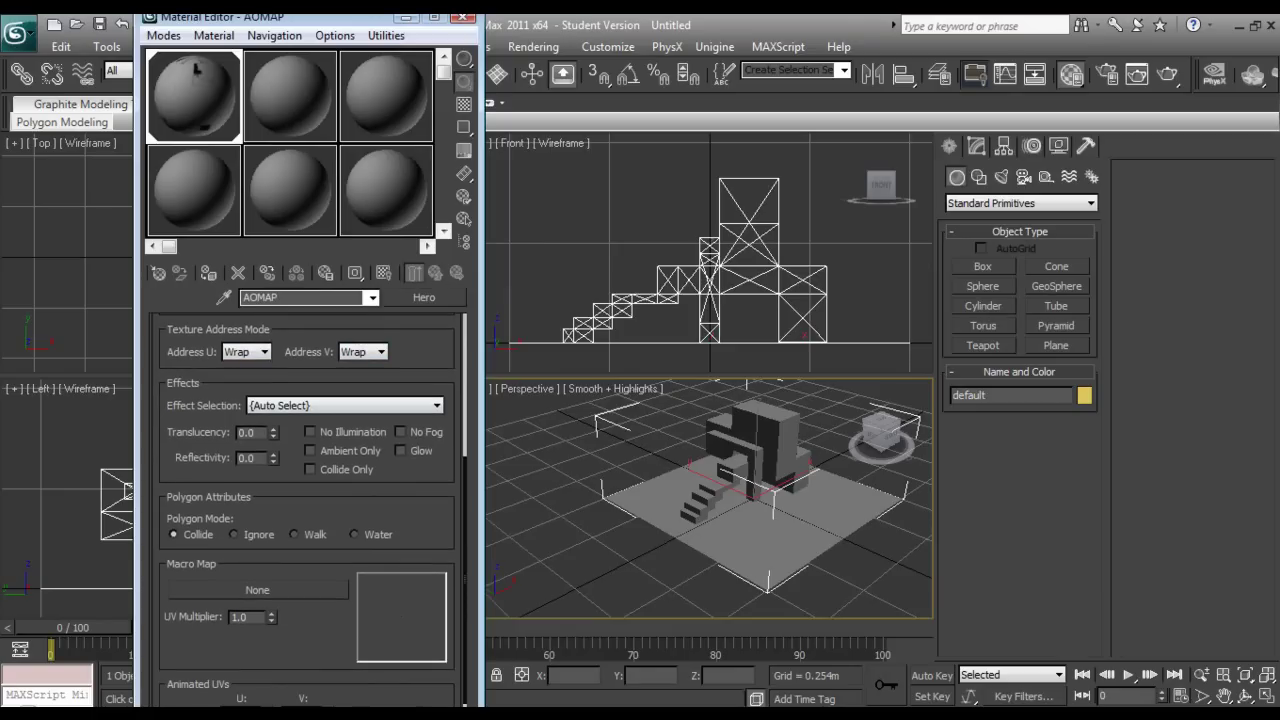
click(345, 405)
click(345, 406)
scroll(305, 500, down, 3)
scroll(305, 480, up, 7)
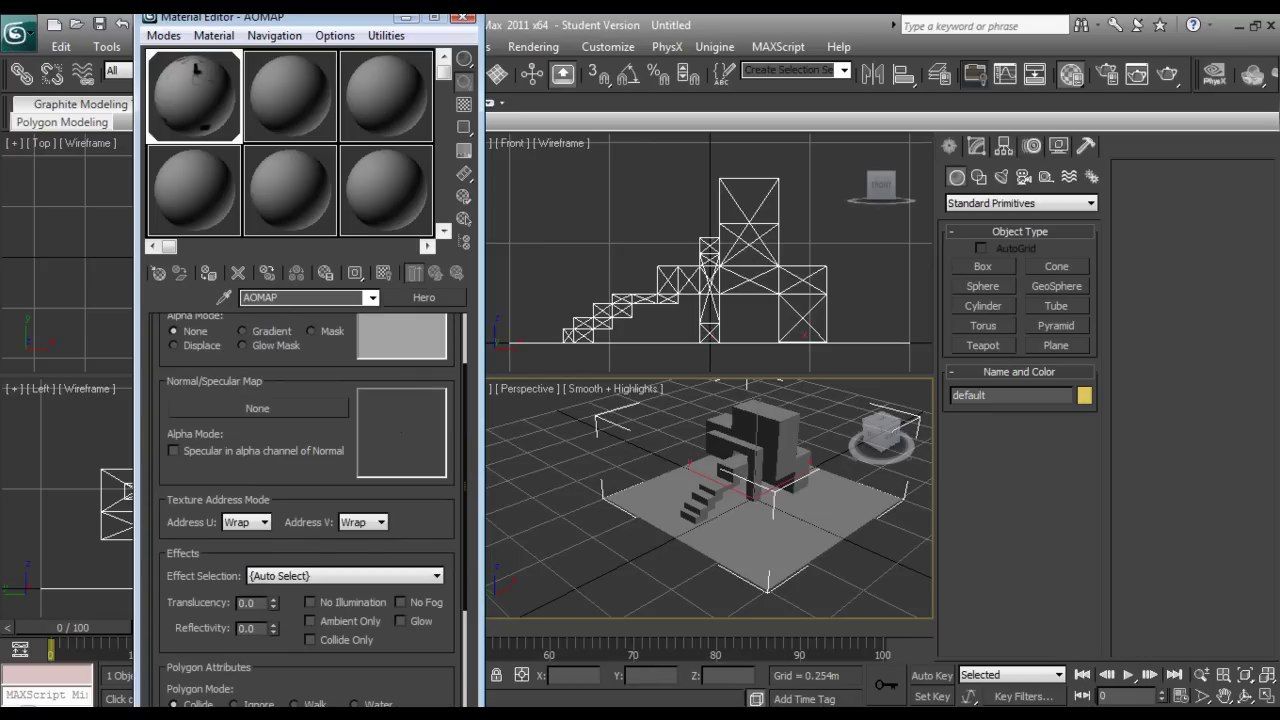
scroll(305, 500, down, 5)
scroll(305, 500, up, 8)
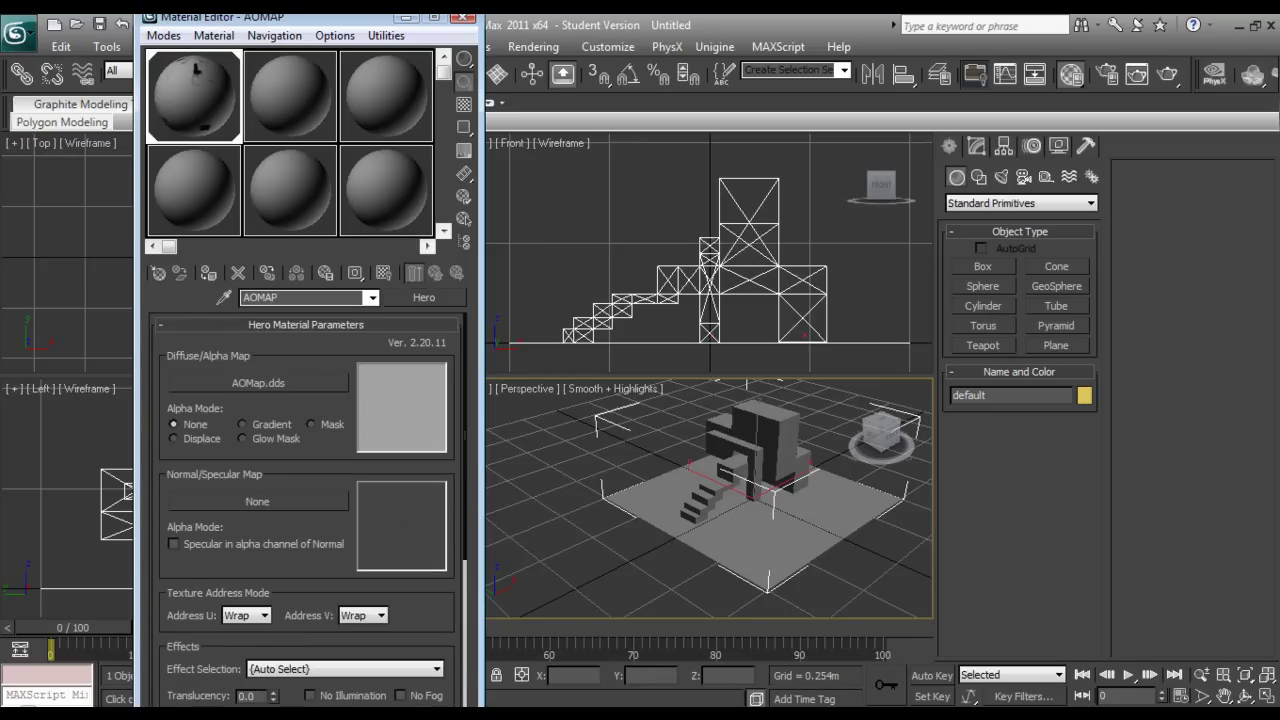
click(465, 17)
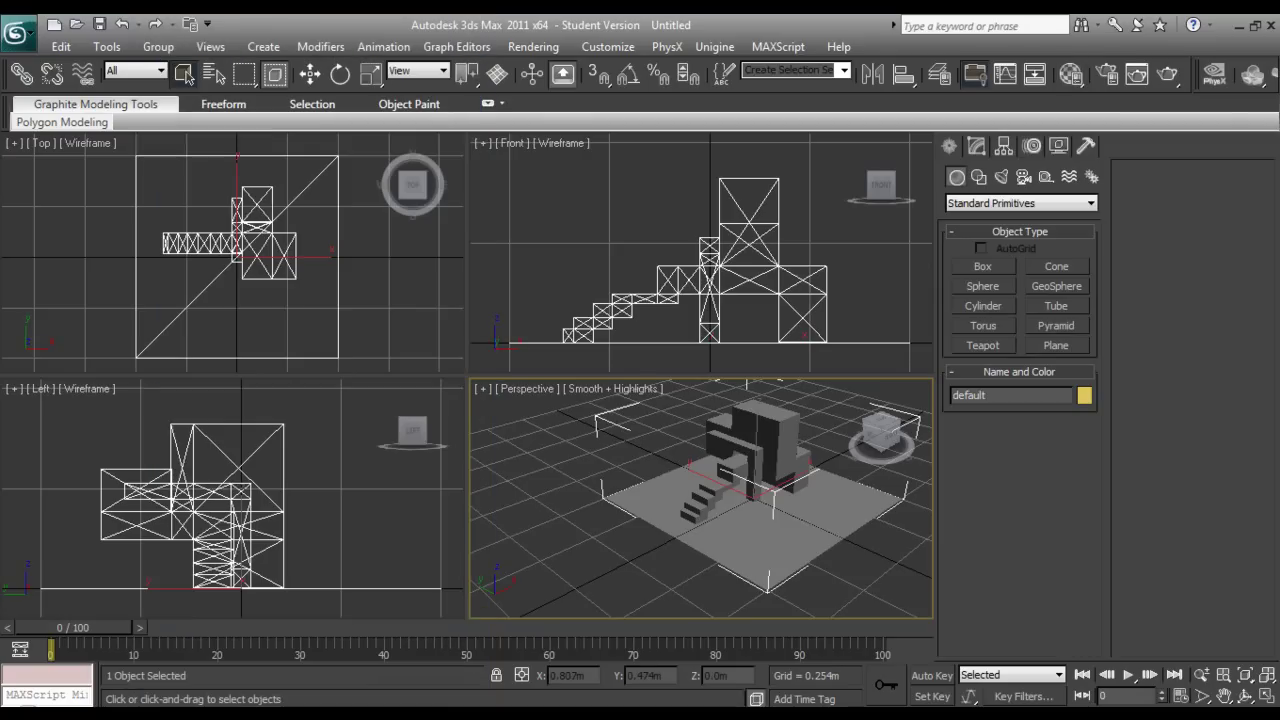
- Check the imported mesh's general object properties, such as its dimensions and material name
right_click(773, 426)
click(794, 522)
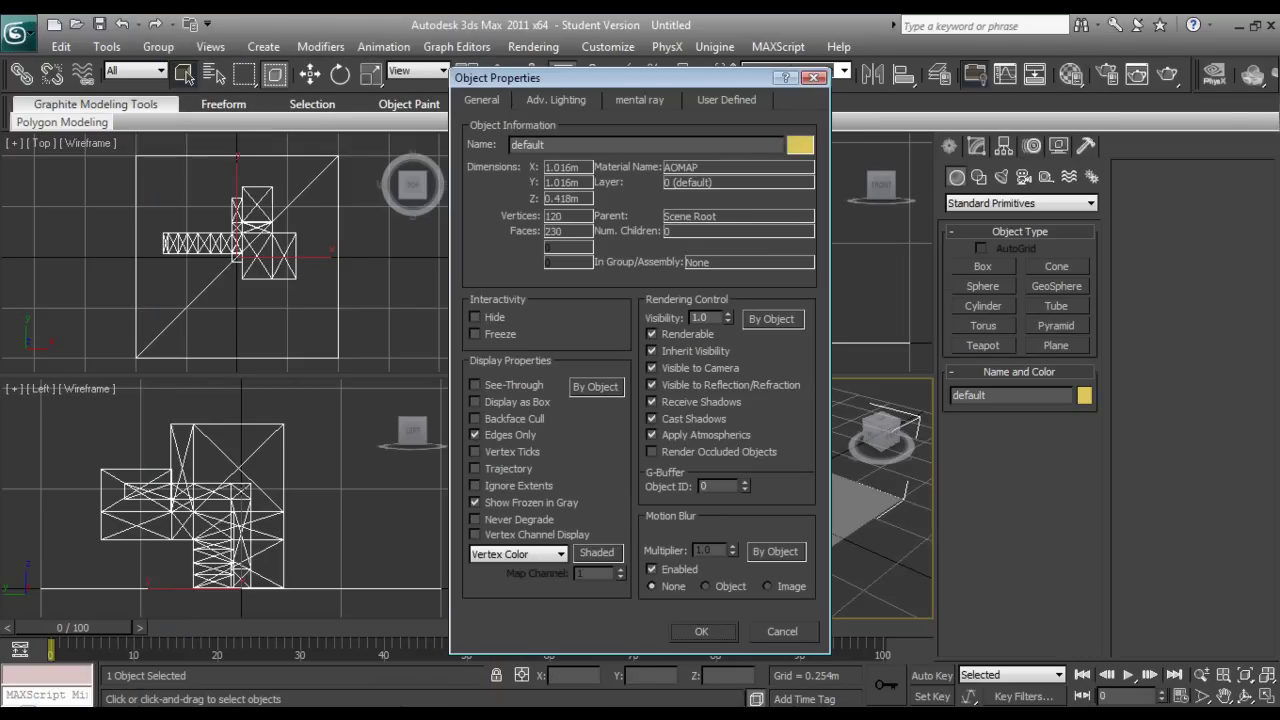
click(815, 77)
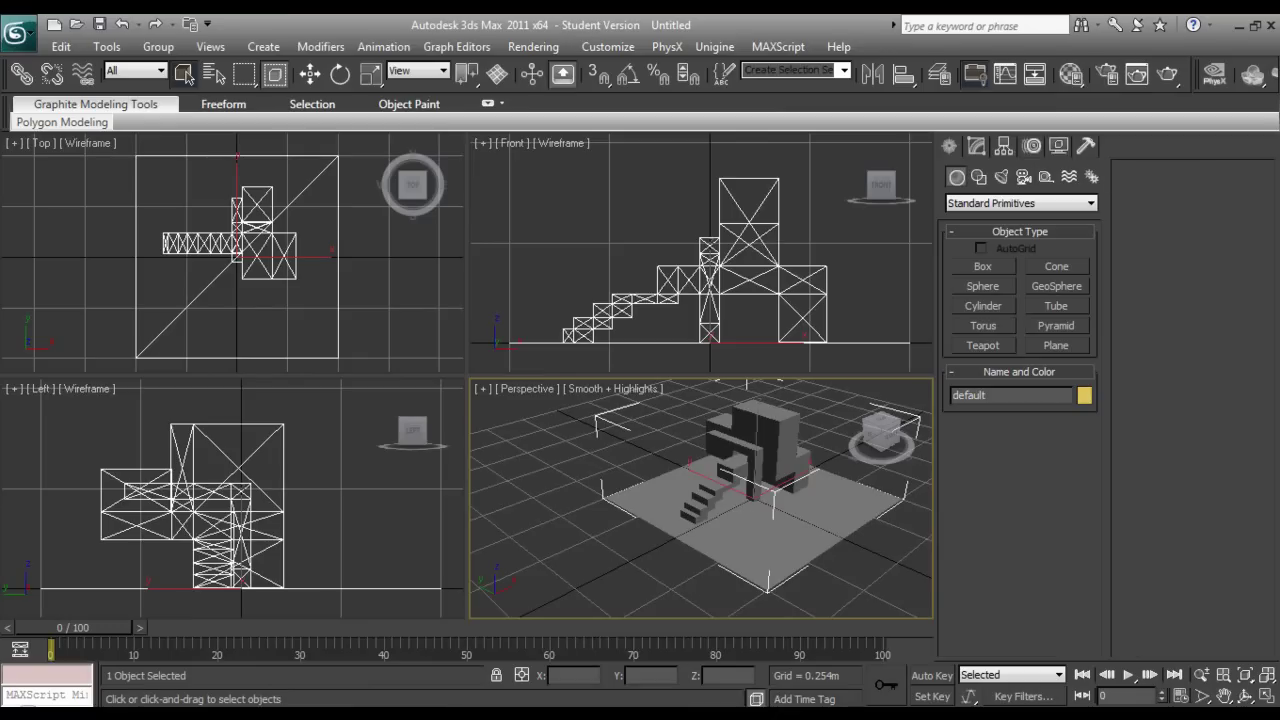
click(1085, 145)
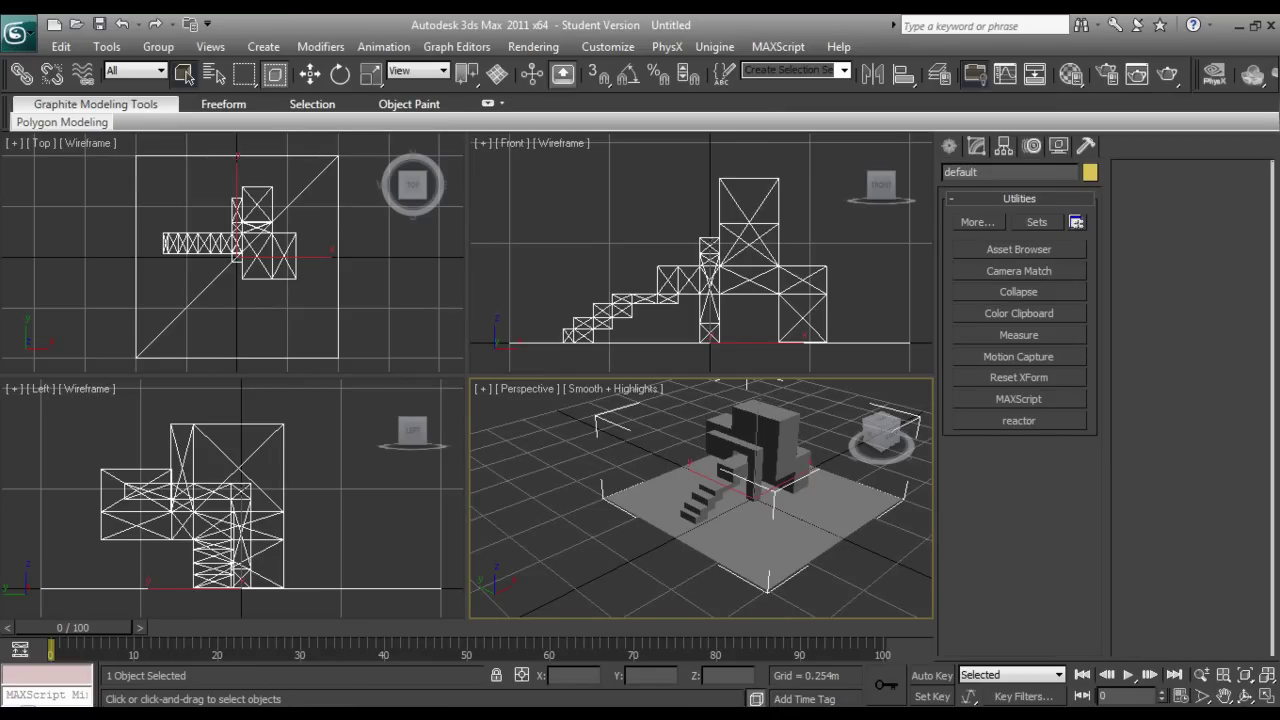
click(978, 222)
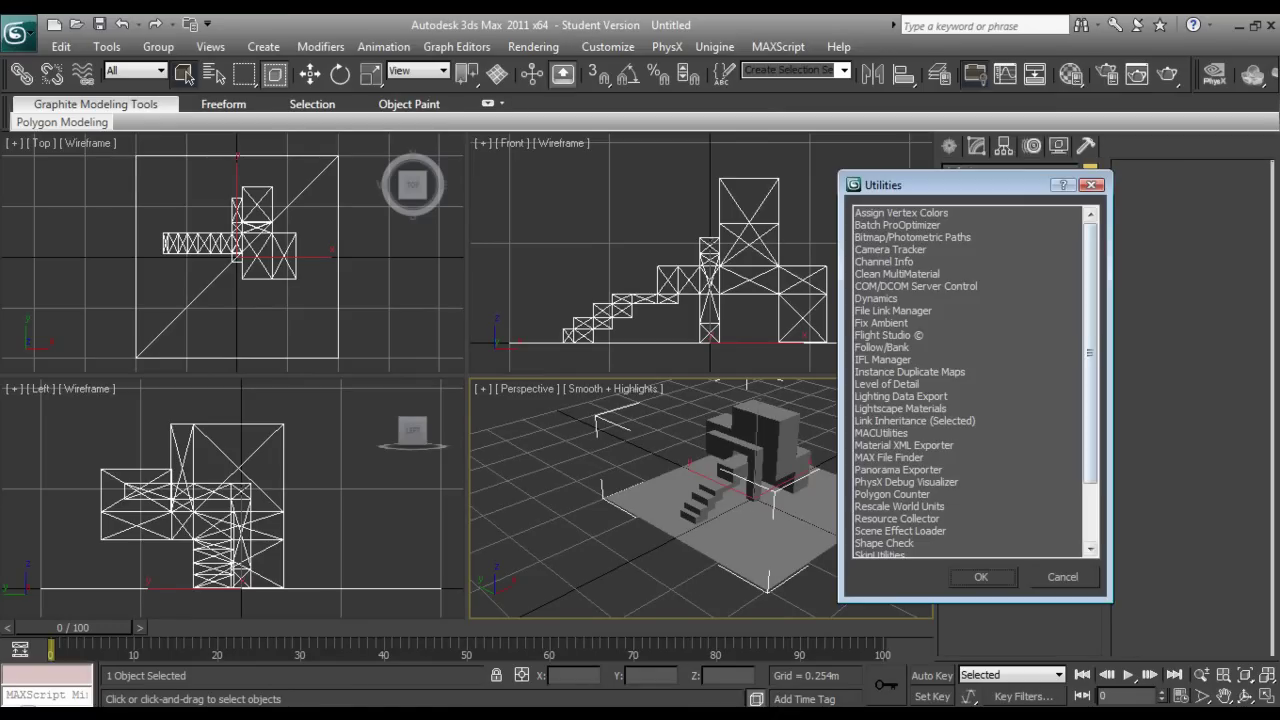
scroll(968, 380, down, 2)
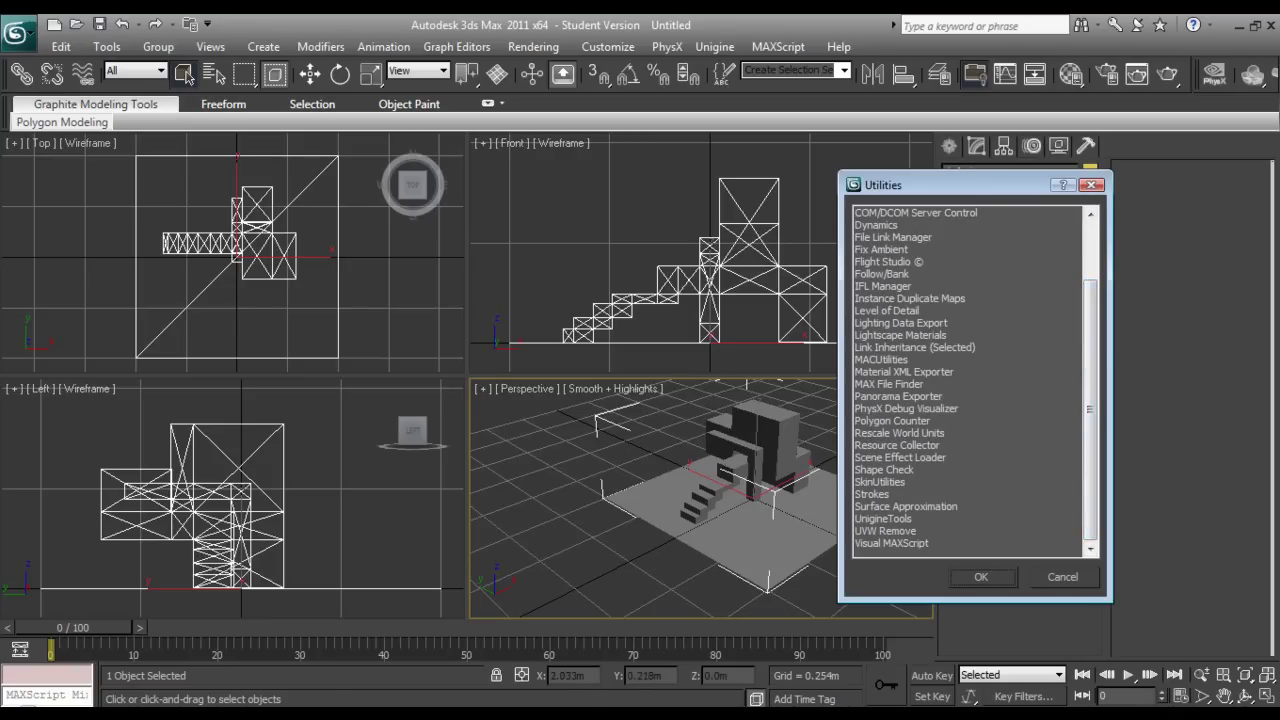
click(1062, 577)
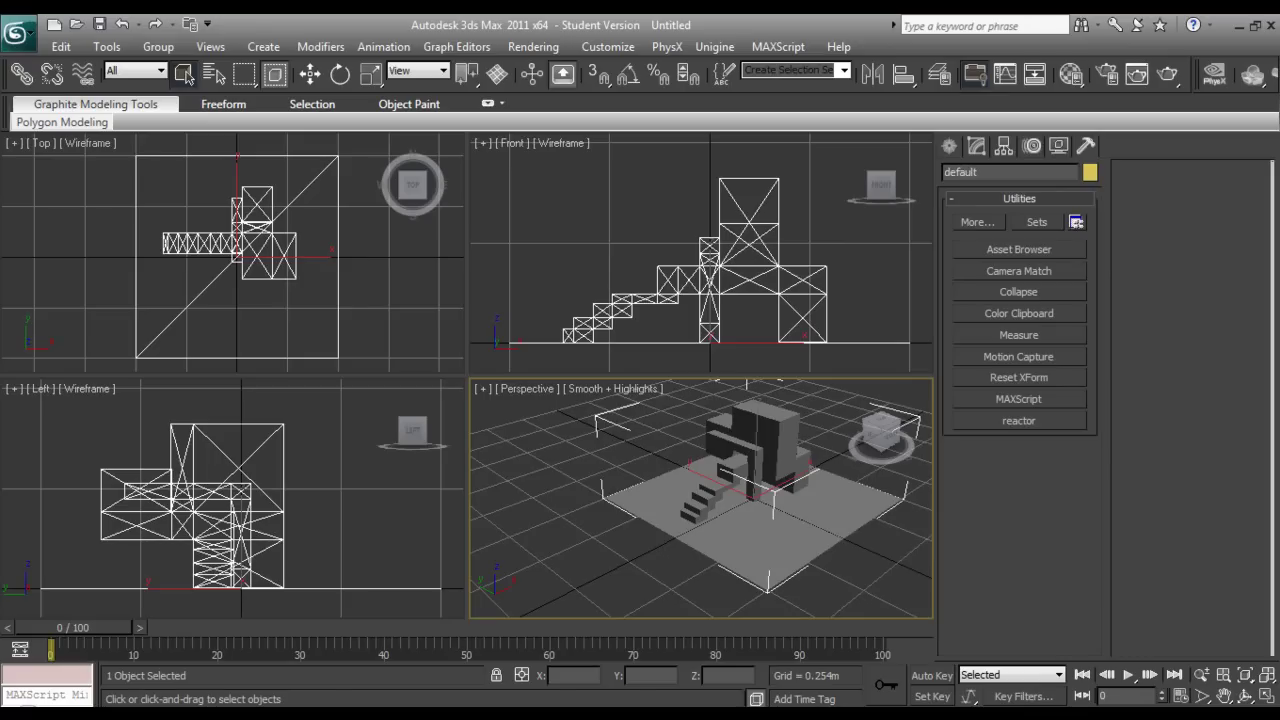
click(1058, 145)
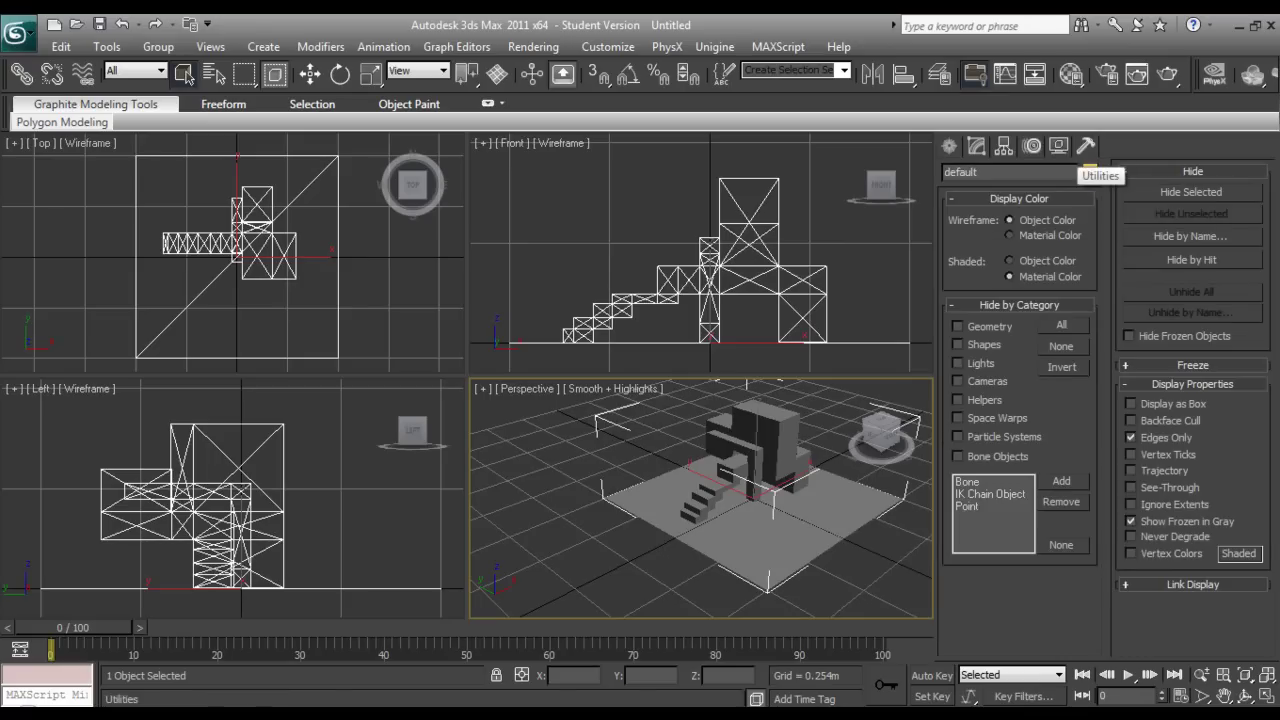
- Load the Hero Export 2010.6 script utility through MAXScript
click(1085, 146)
click(1018, 399)
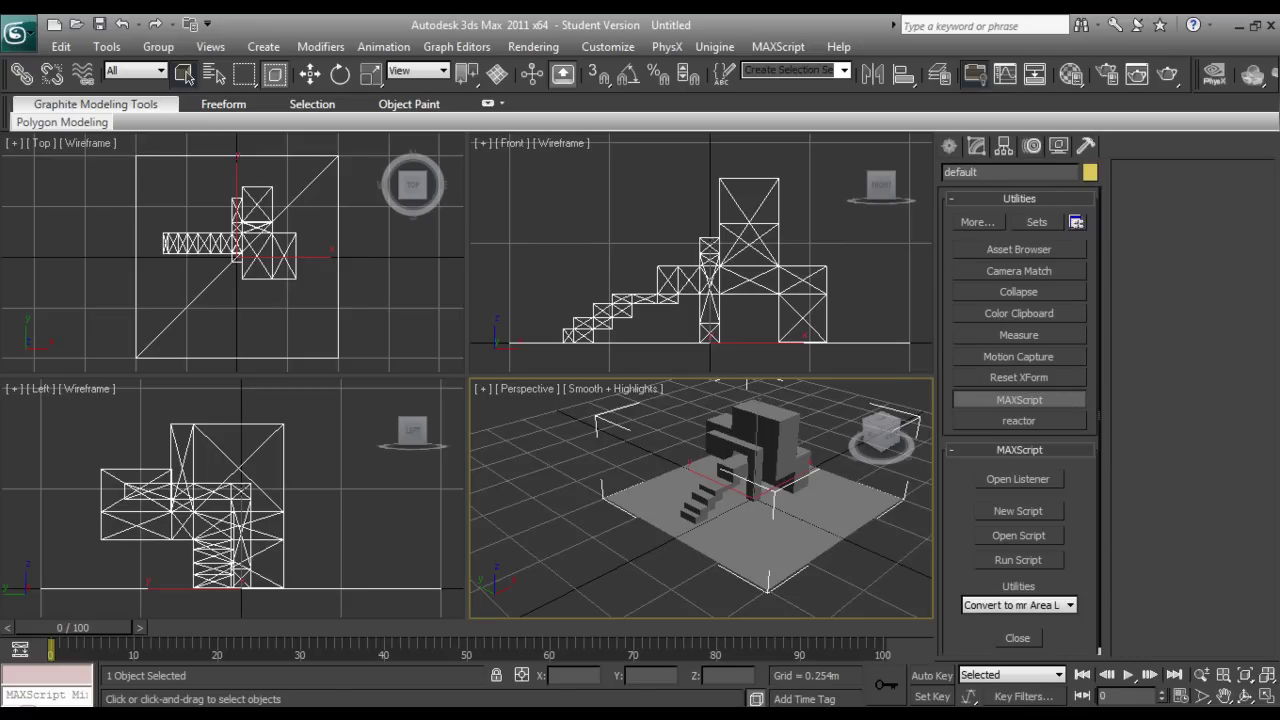
click(1069, 605)
click(1018, 421)
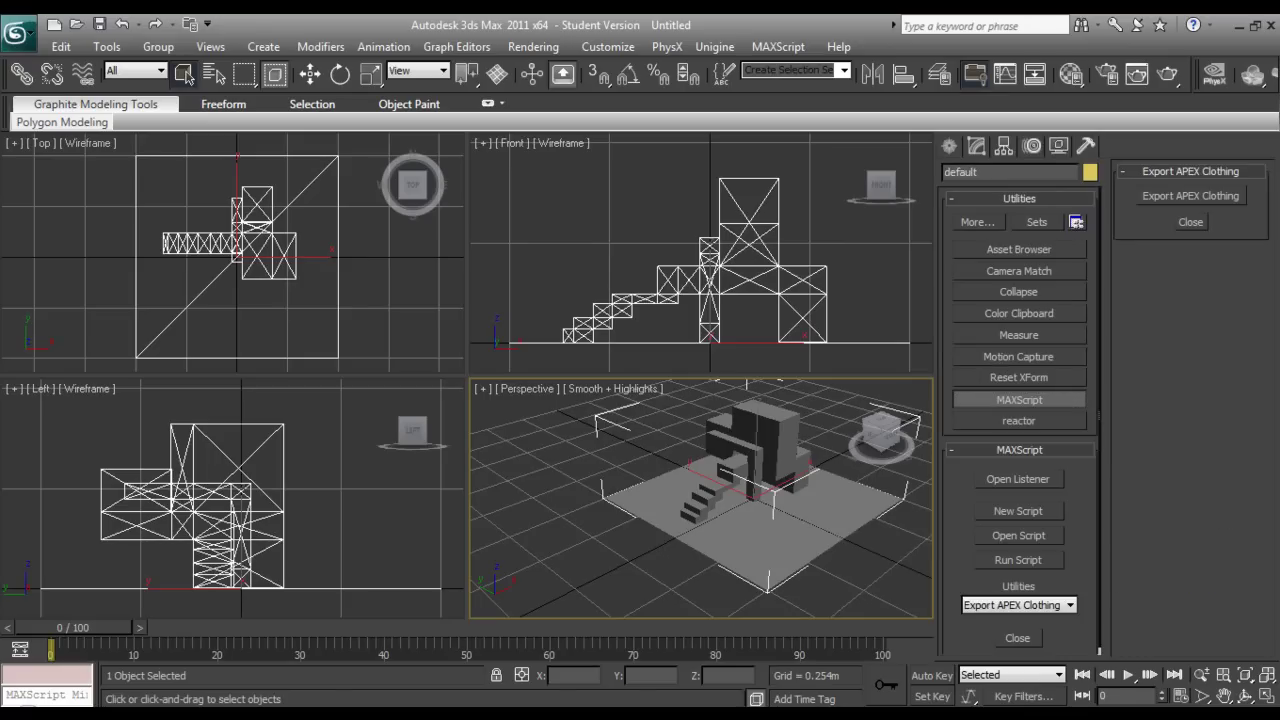
click(1018, 605)
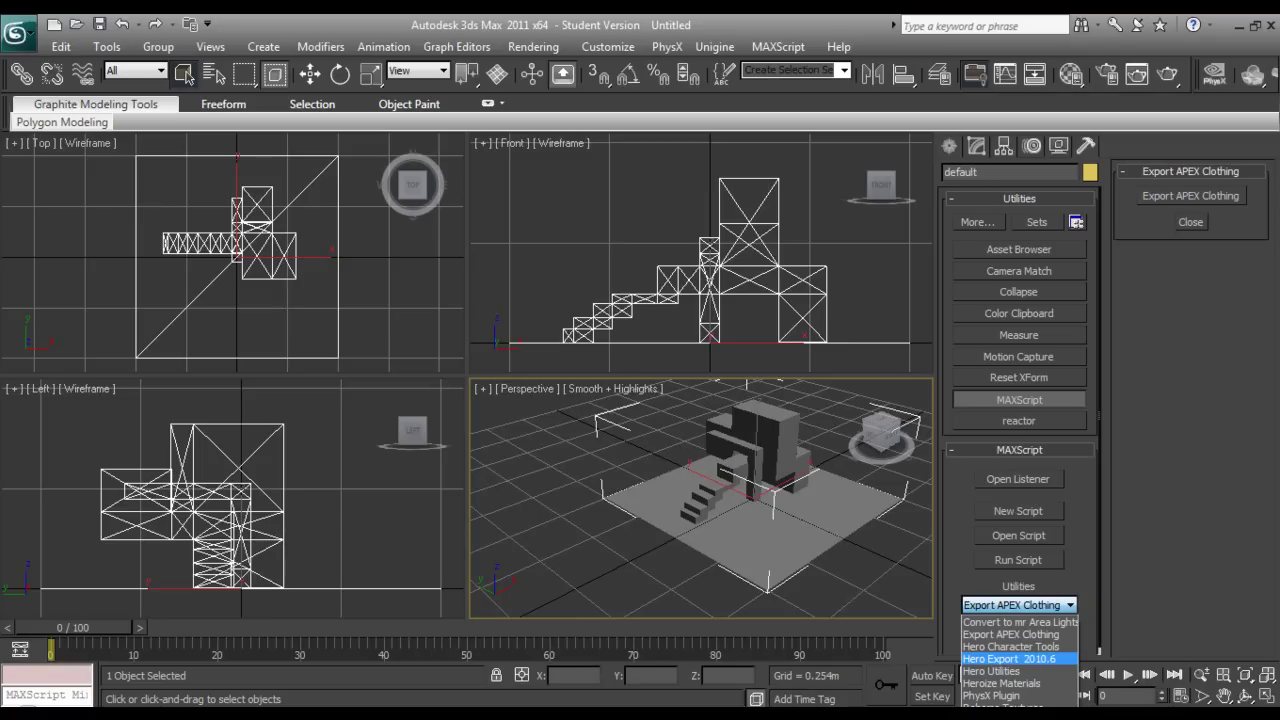
click(1010, 659)
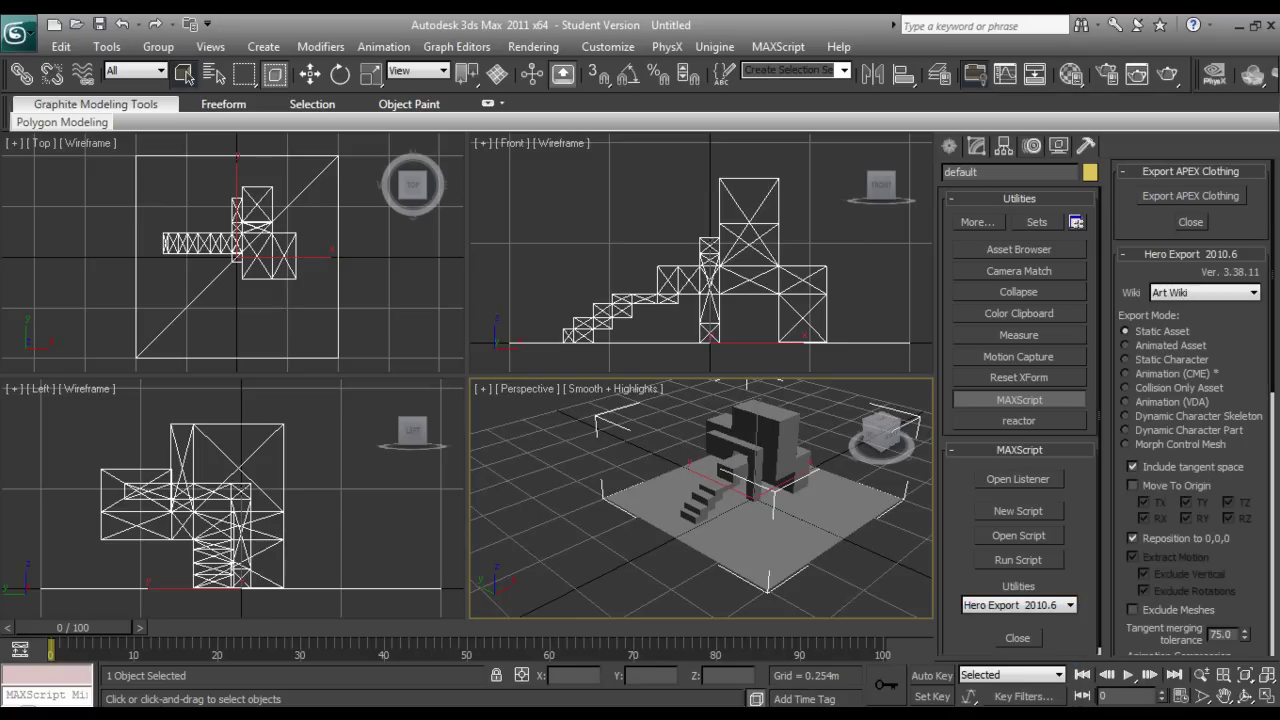
- Export the selected mesh as a static asset to the ProjectZ TestMesh folder, naming the Granny (.gr2) file TestMesh
scroll(1190, 410, down, 2)
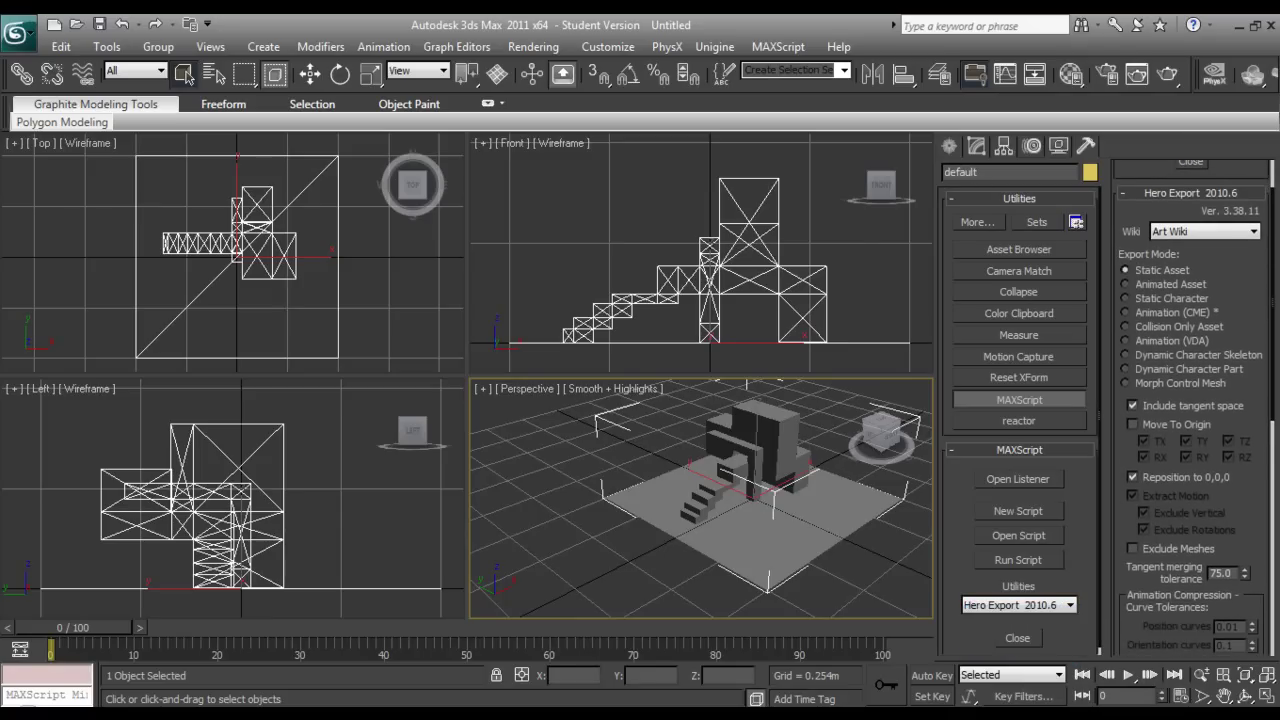
scroll(1190, 410, down, 9)
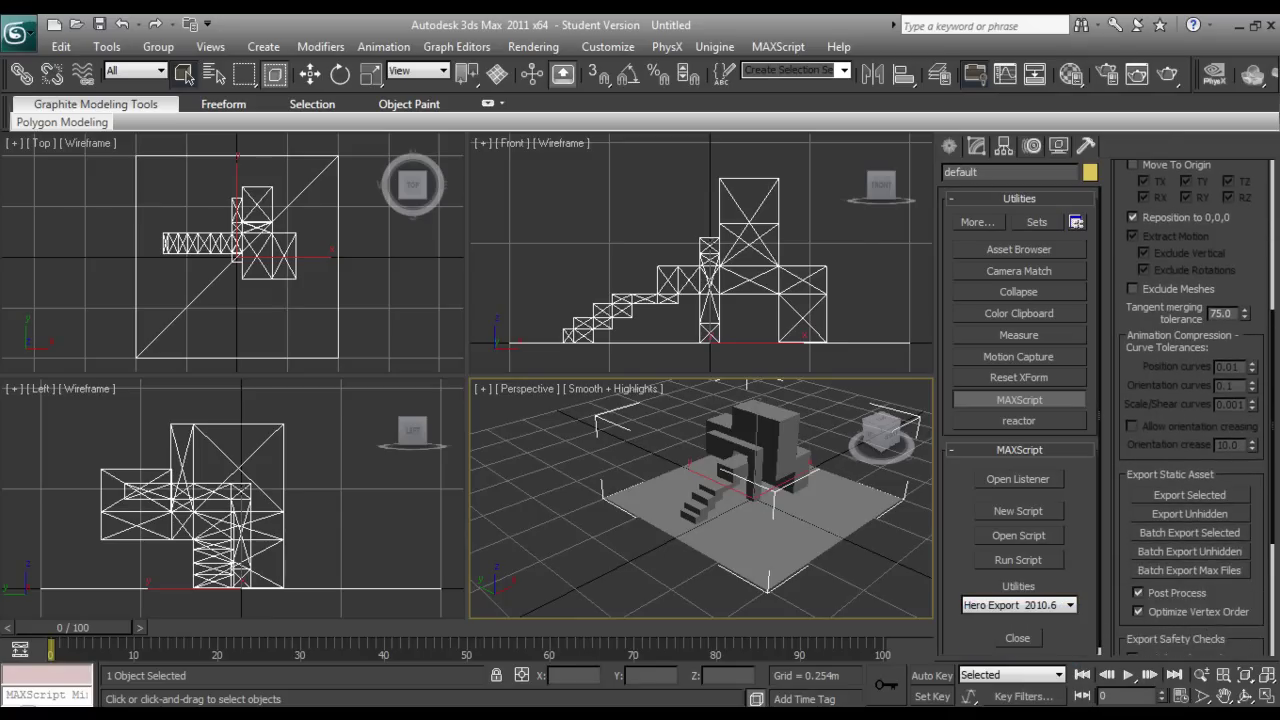
scroll(1190, 400, down, 4)
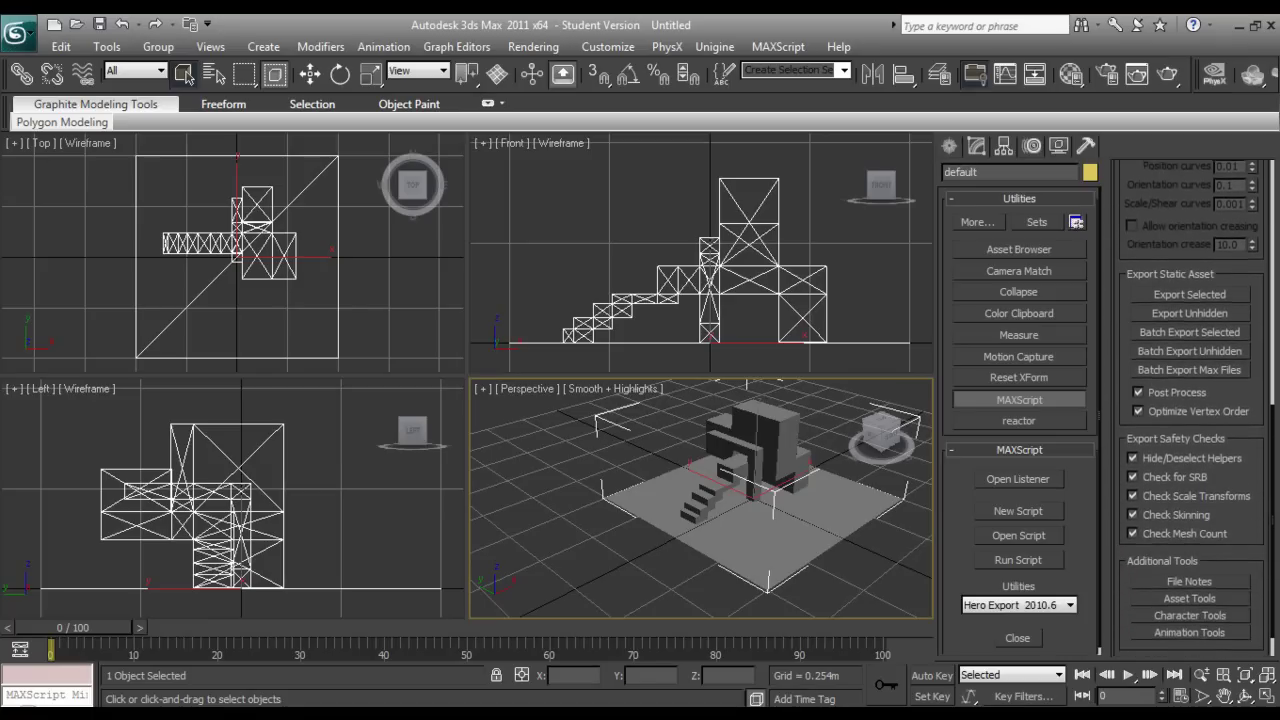
scroll(1190, 400, up, 9)
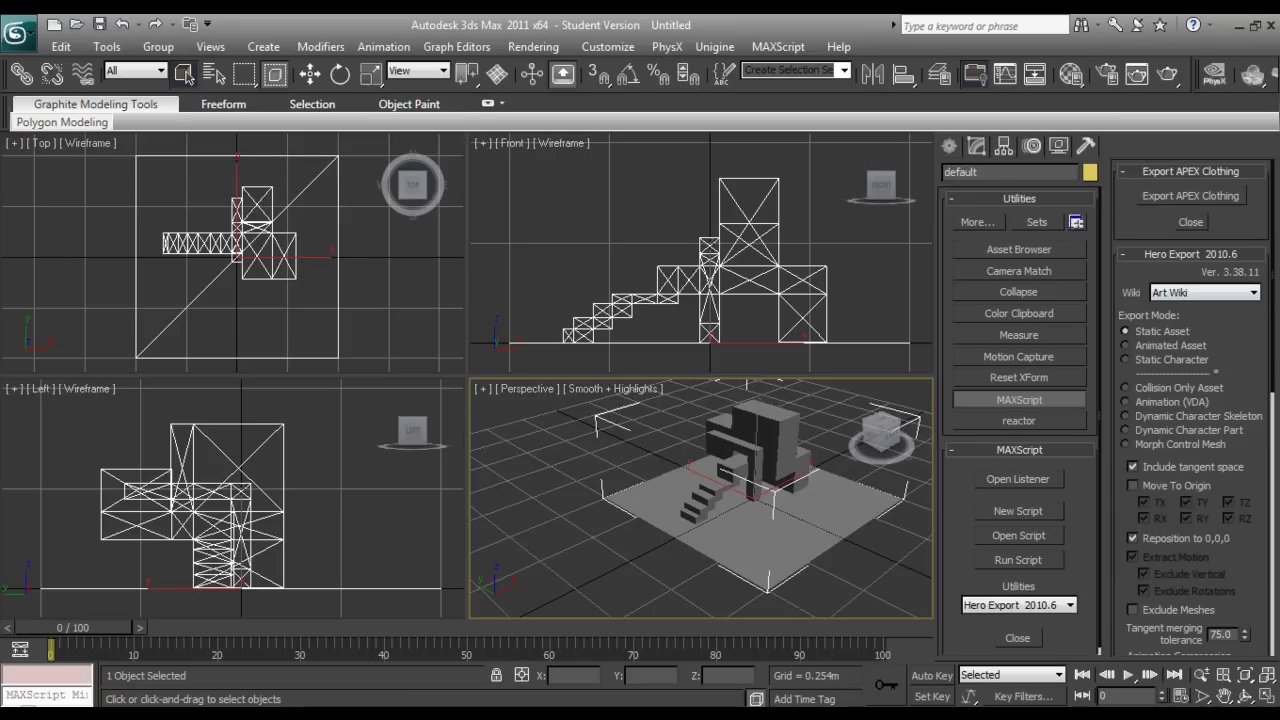
scroll(1190, 400, down, 6)
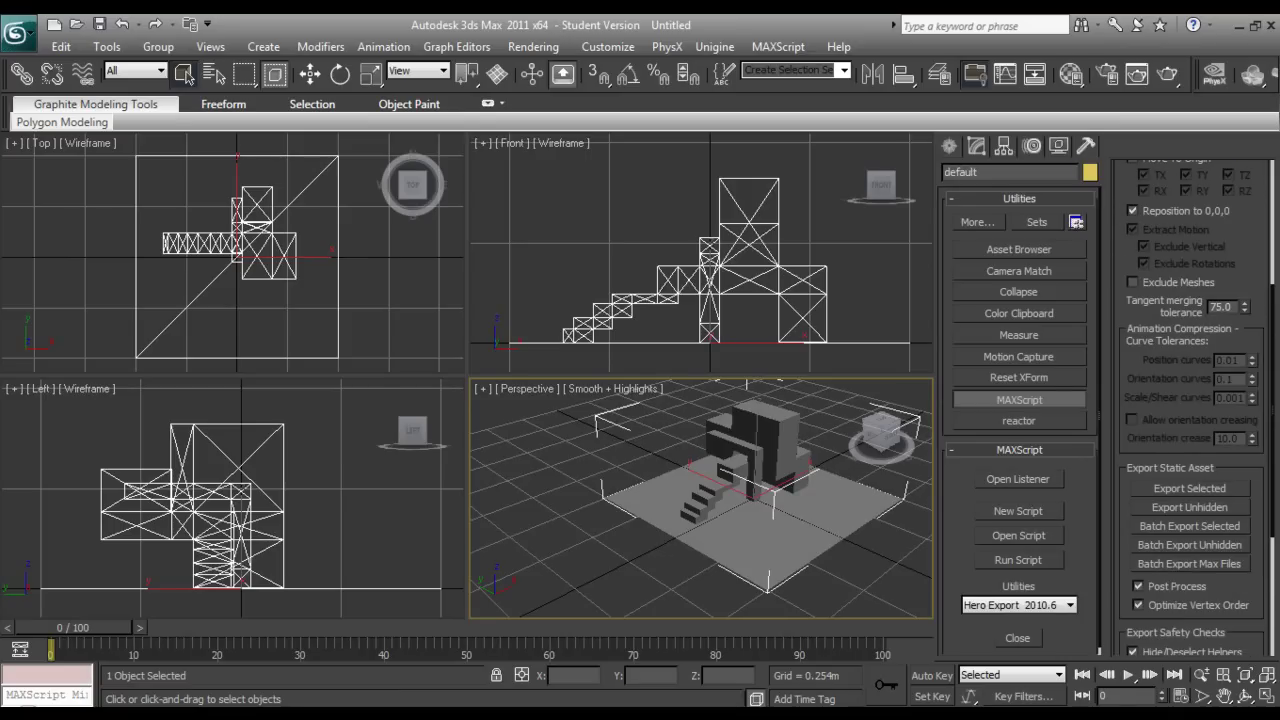
scroll(1190, 440, down, 1)
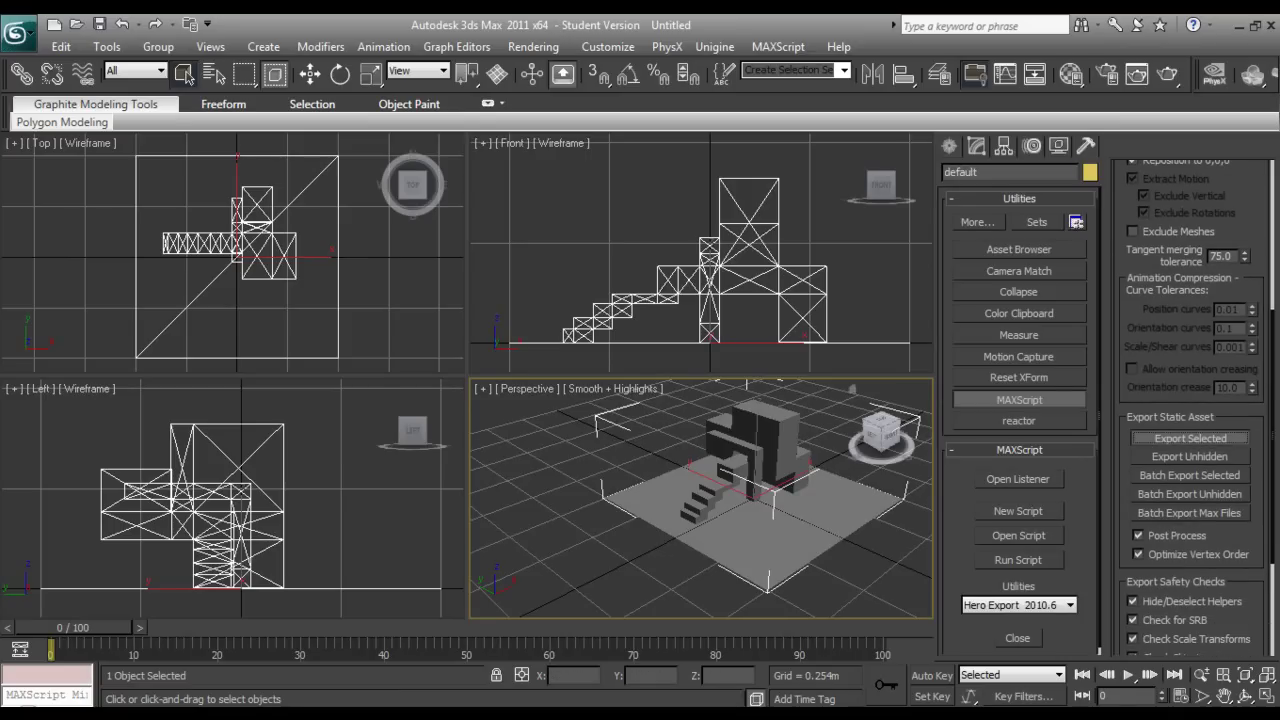
click(1190, 438)
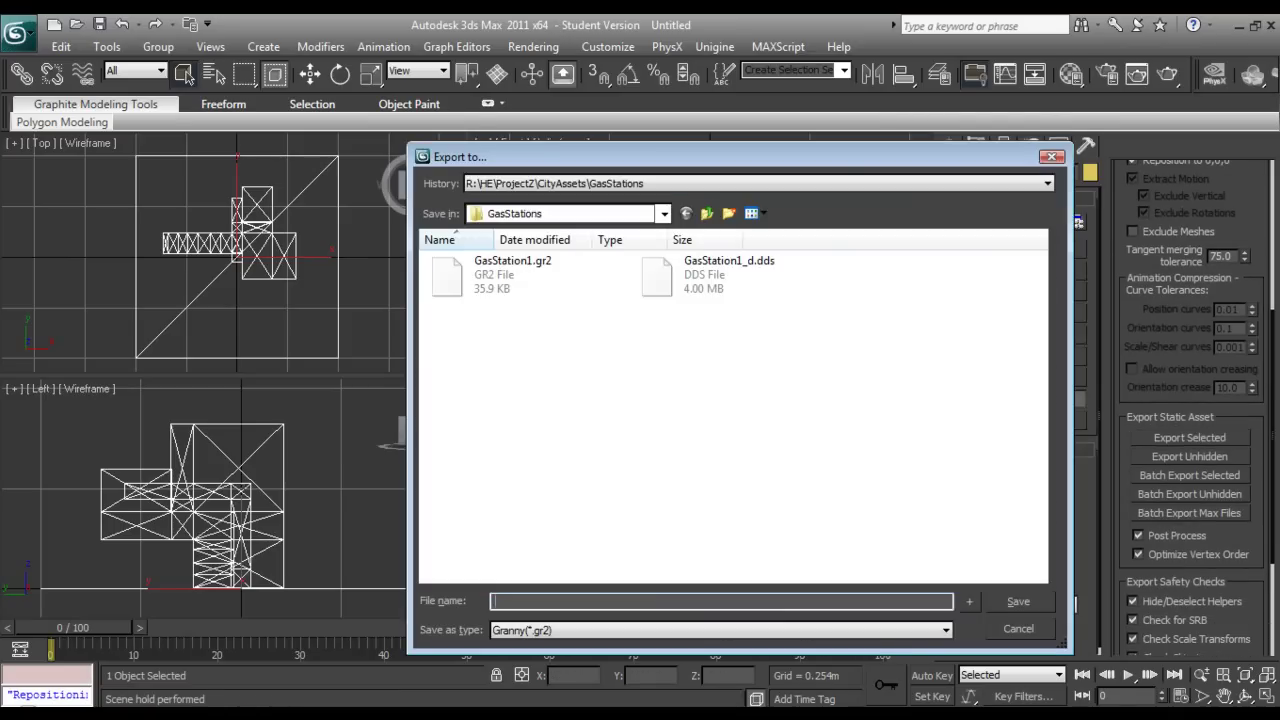
click(560, 213)
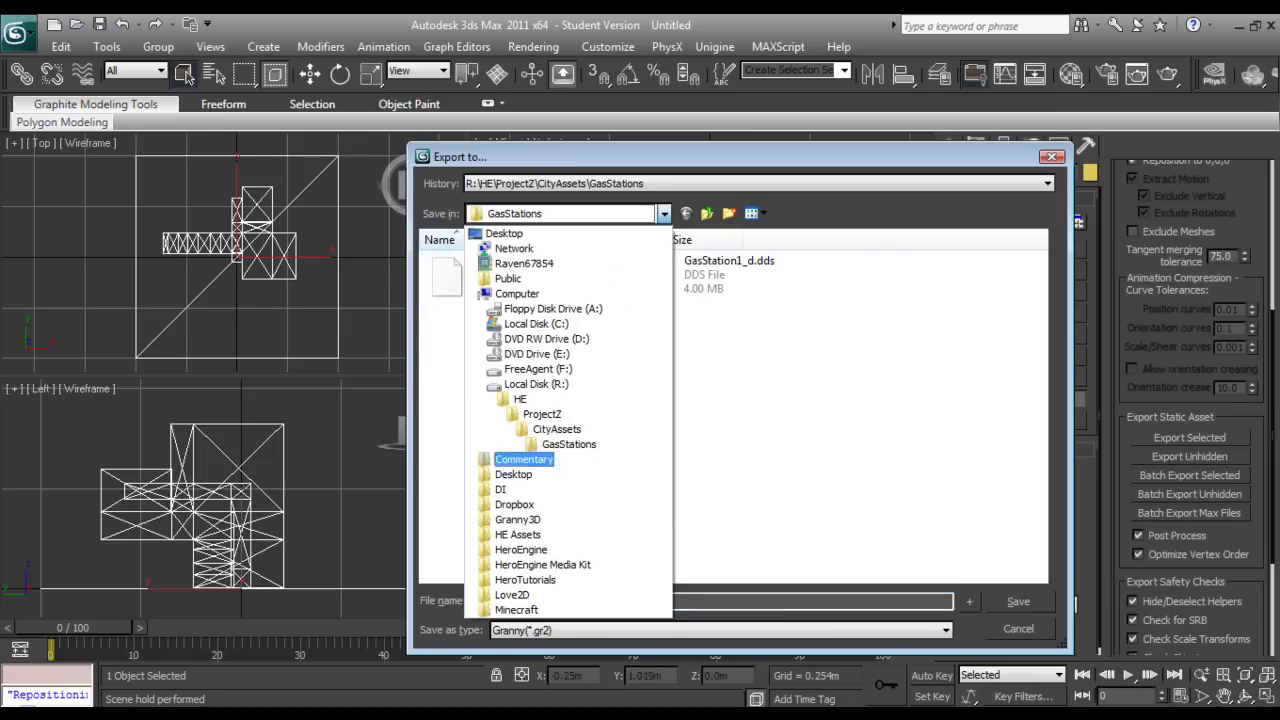
click(542, 413)
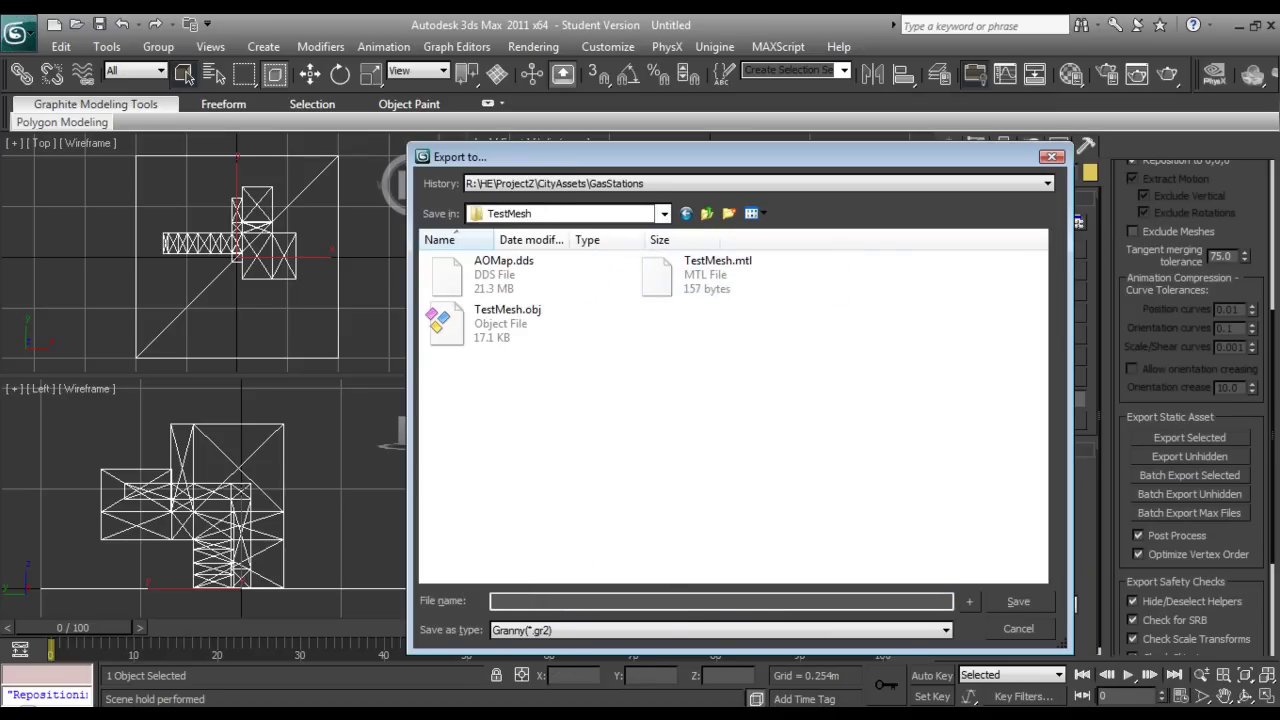
text(Test)
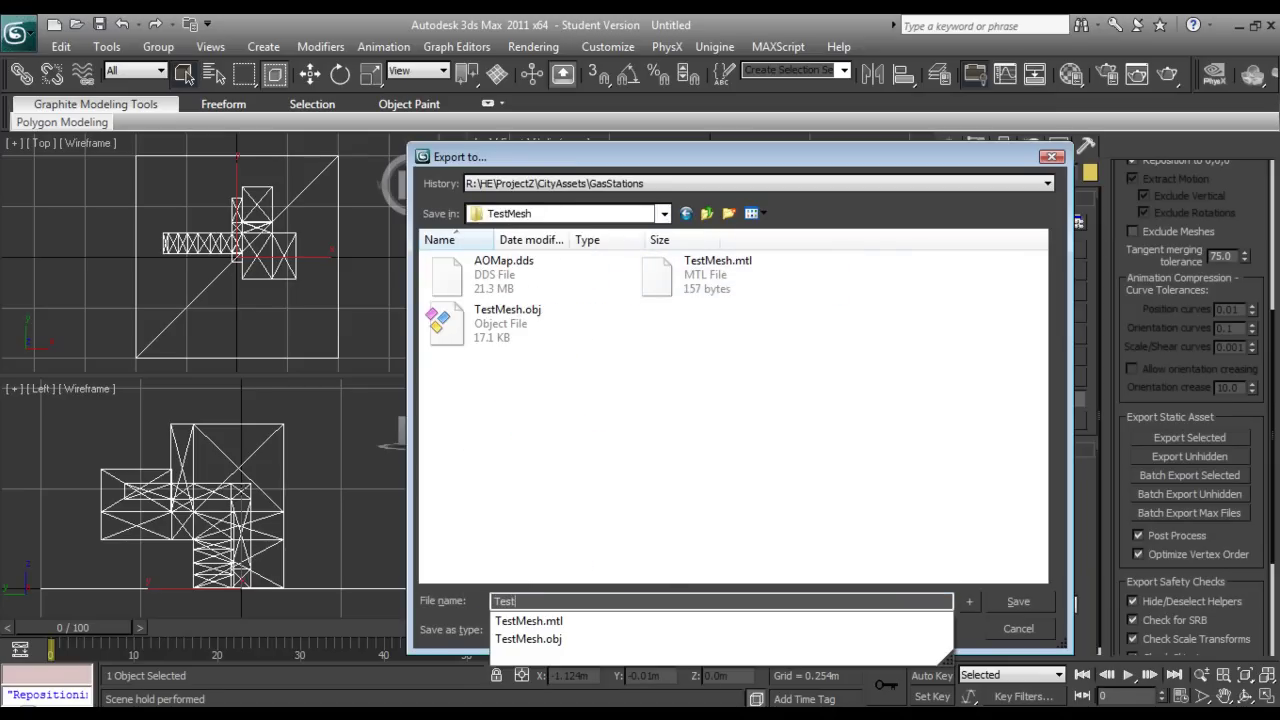
text(Mesh)
key(Return)
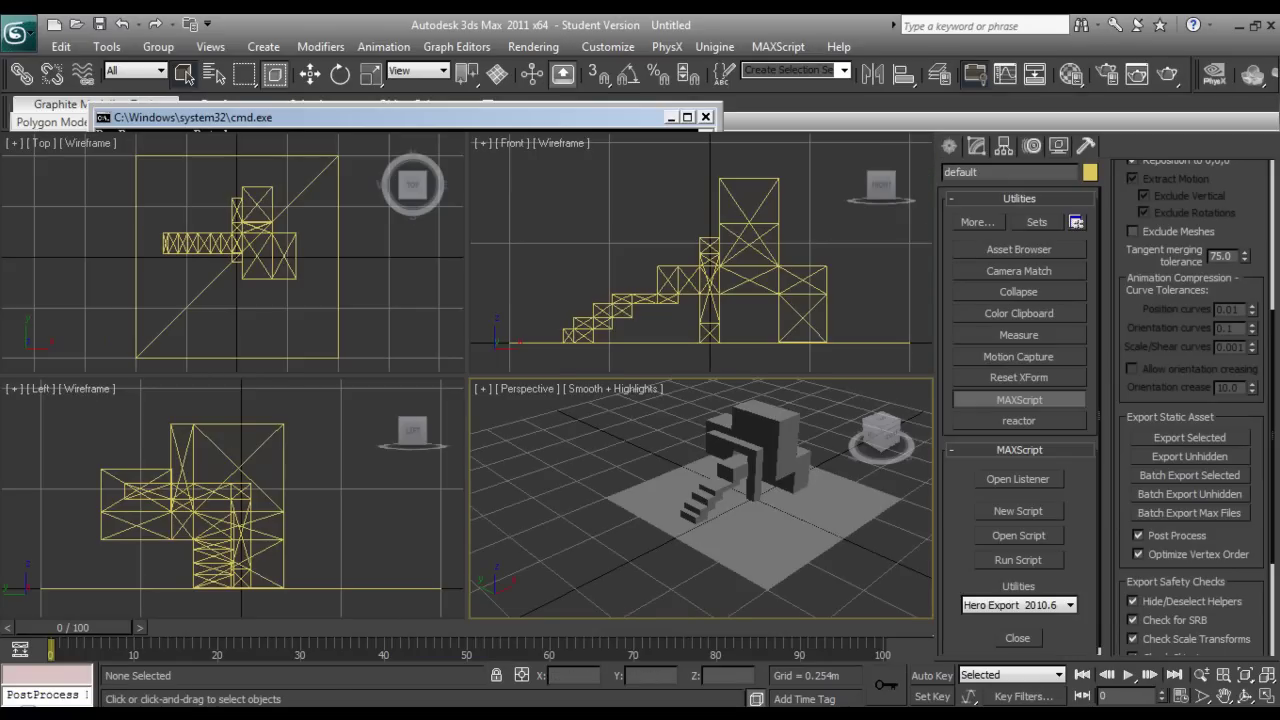
- Switch to the HeroEngine Repository Browser and copy AOMap.dds and TestMesh.gr2 from the local TestMesh folder into the repository's ProjectZ/TestMesh folder
key(alt+Tab)
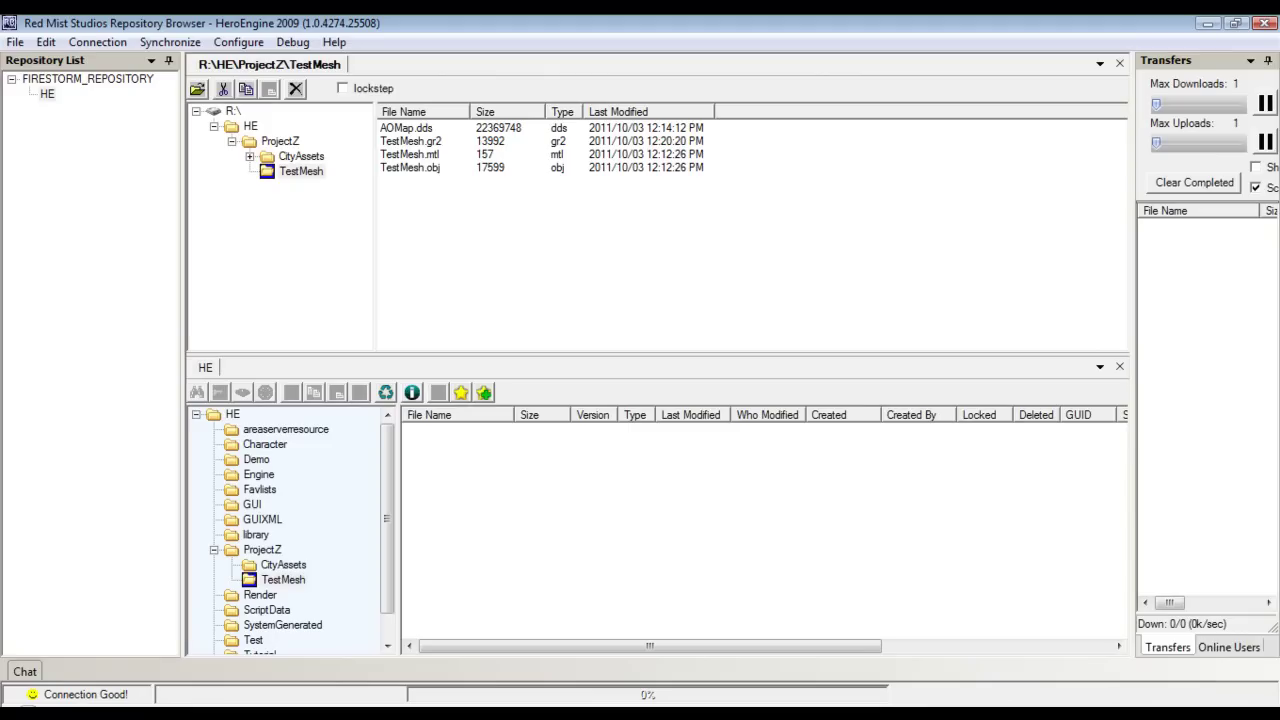
click(411, 141)
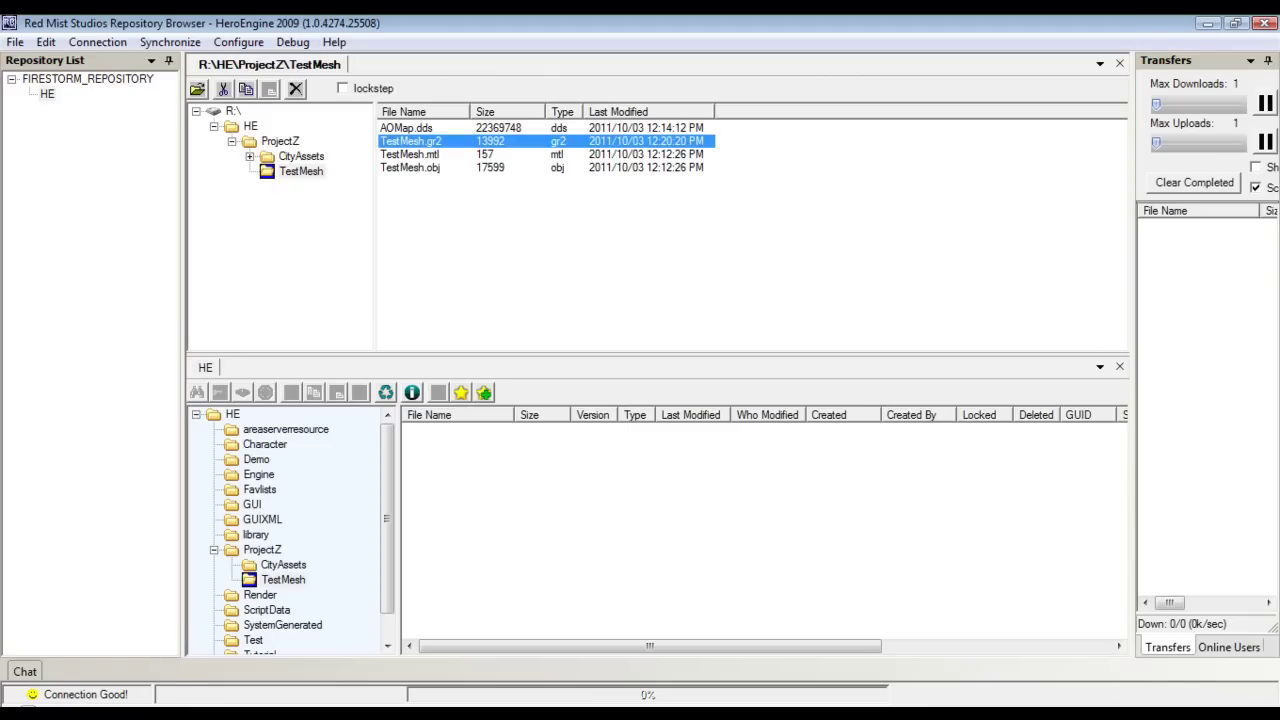
ctrl+click(407, 128)
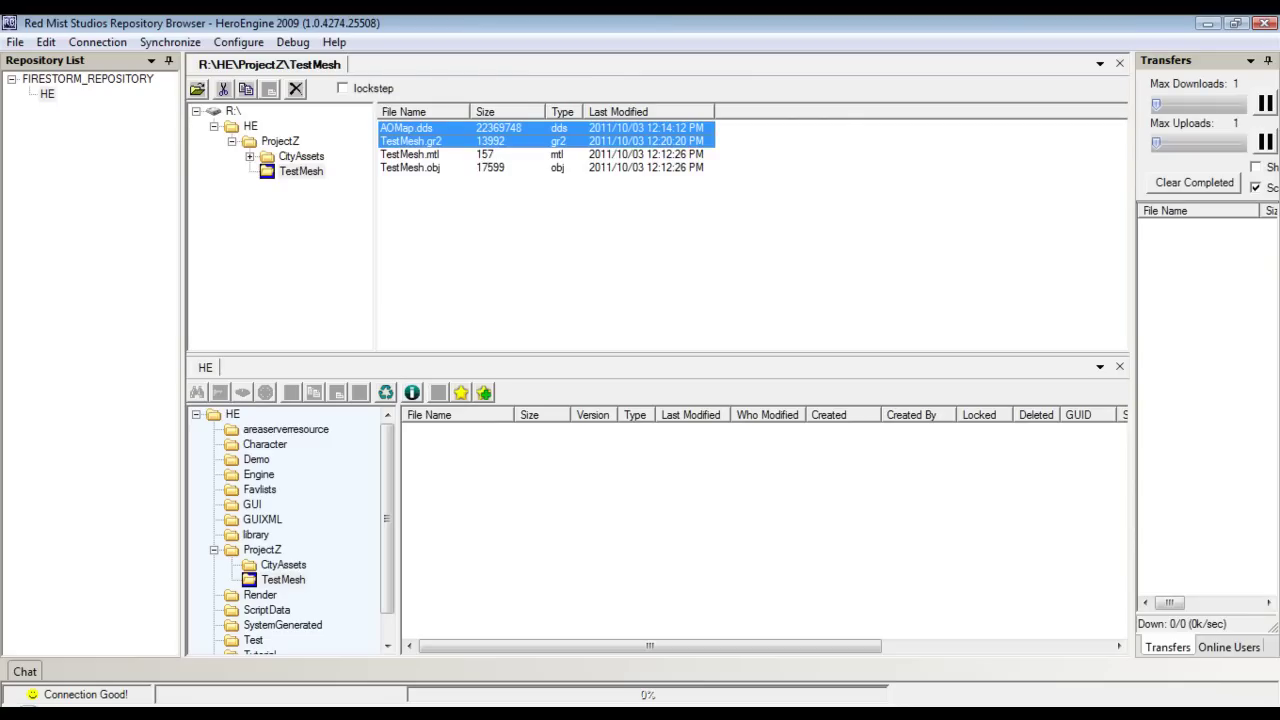
drag(447, 122, 428, 143)
key(ctrl+c)
key(ctrl+v)
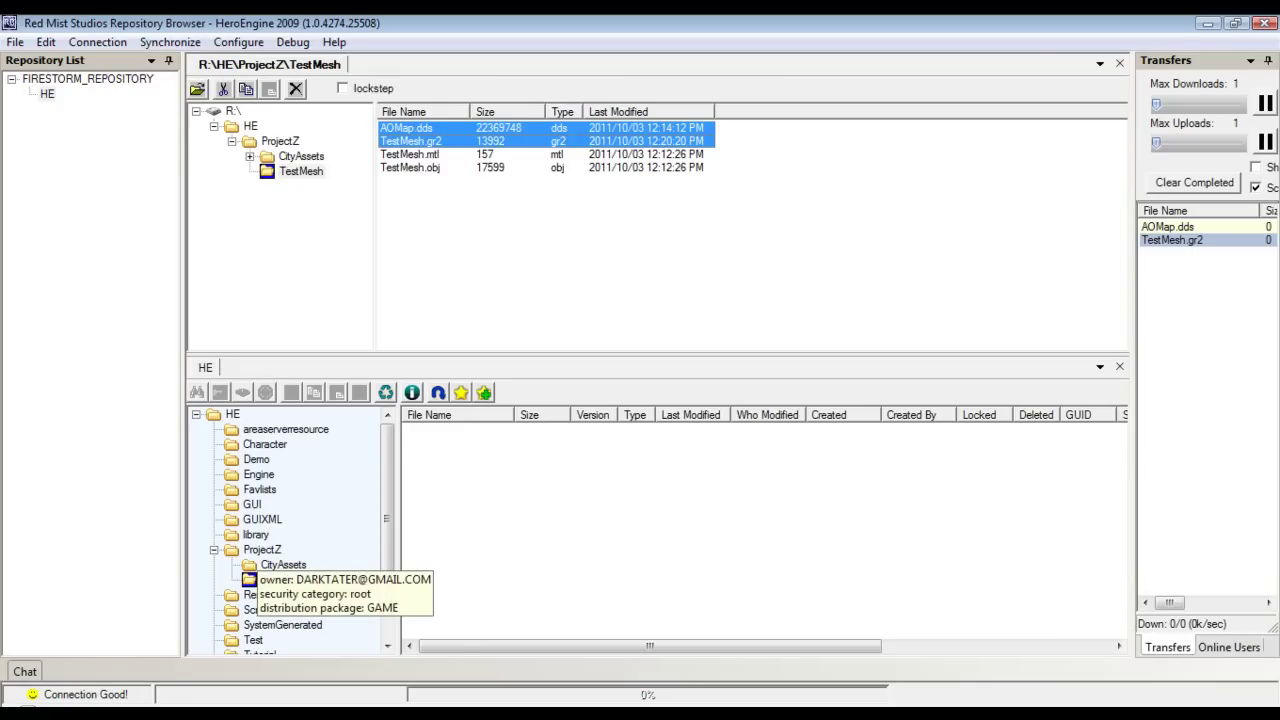
- Switch to 3ds Max and check which folder the AOMAP material's Diffuse/Alpha bitmap is picked from
key(alt+Tab)
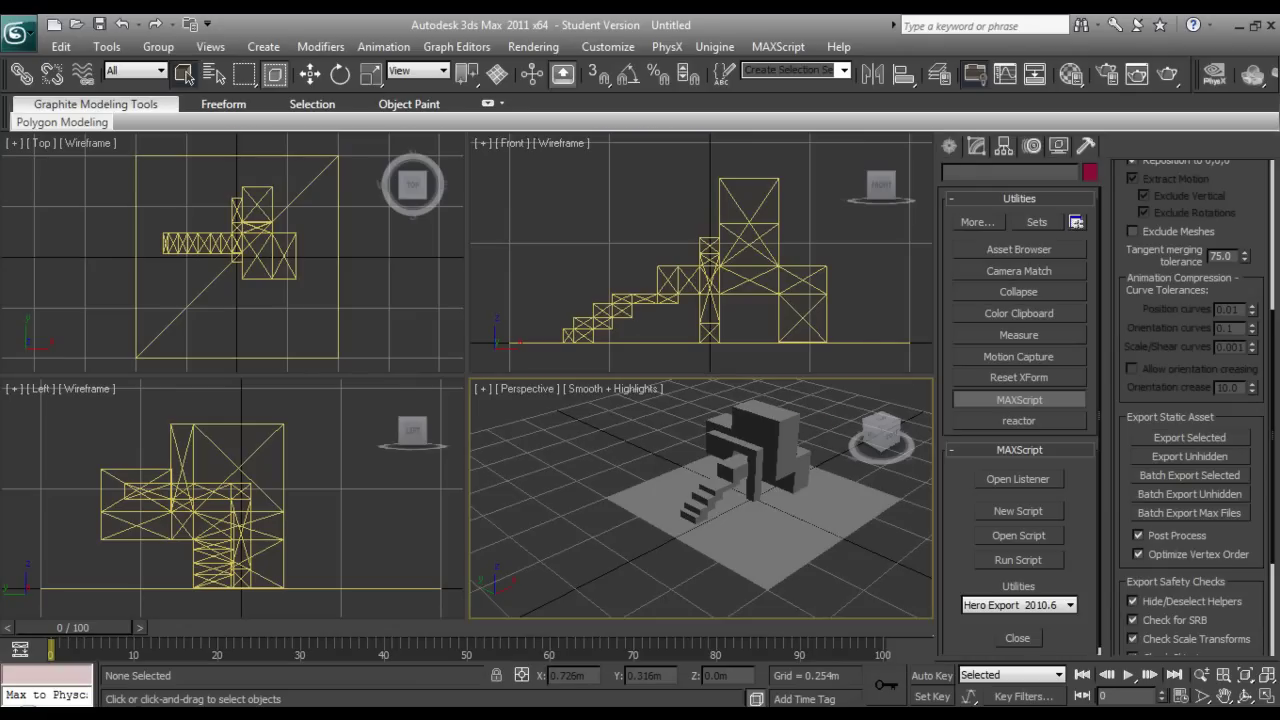
click(788, 415)
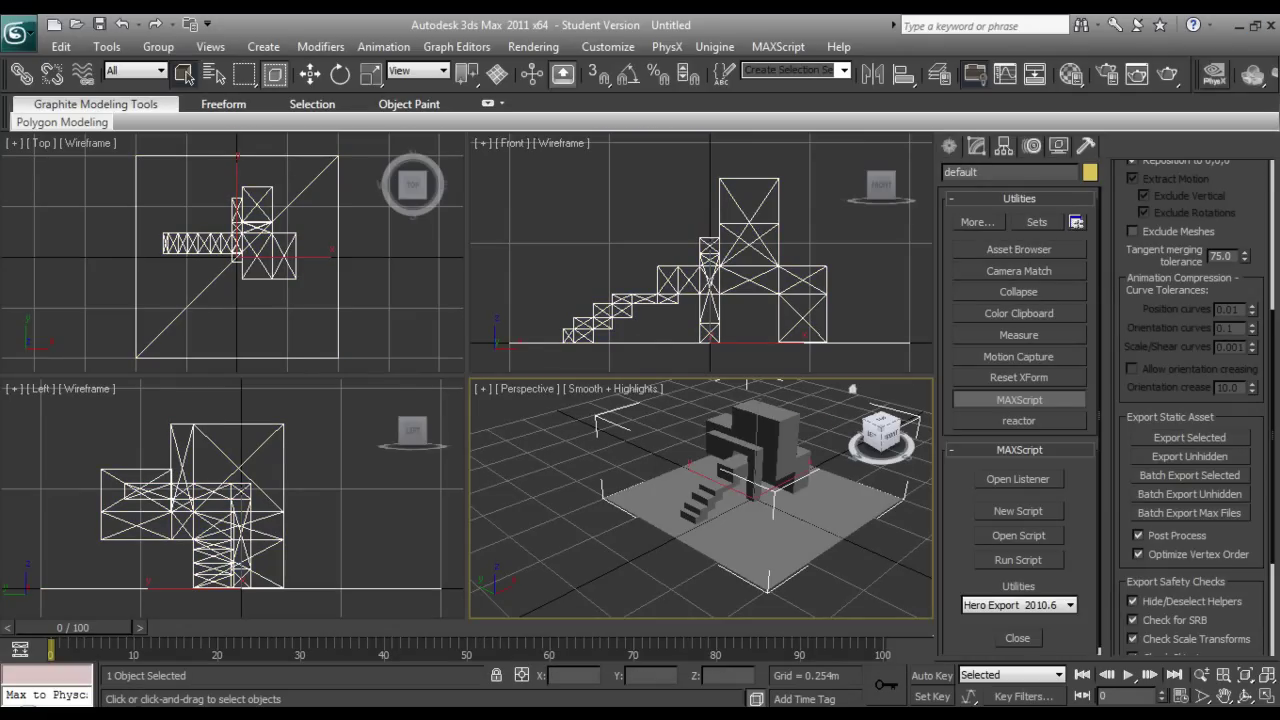
click(1071, 73)
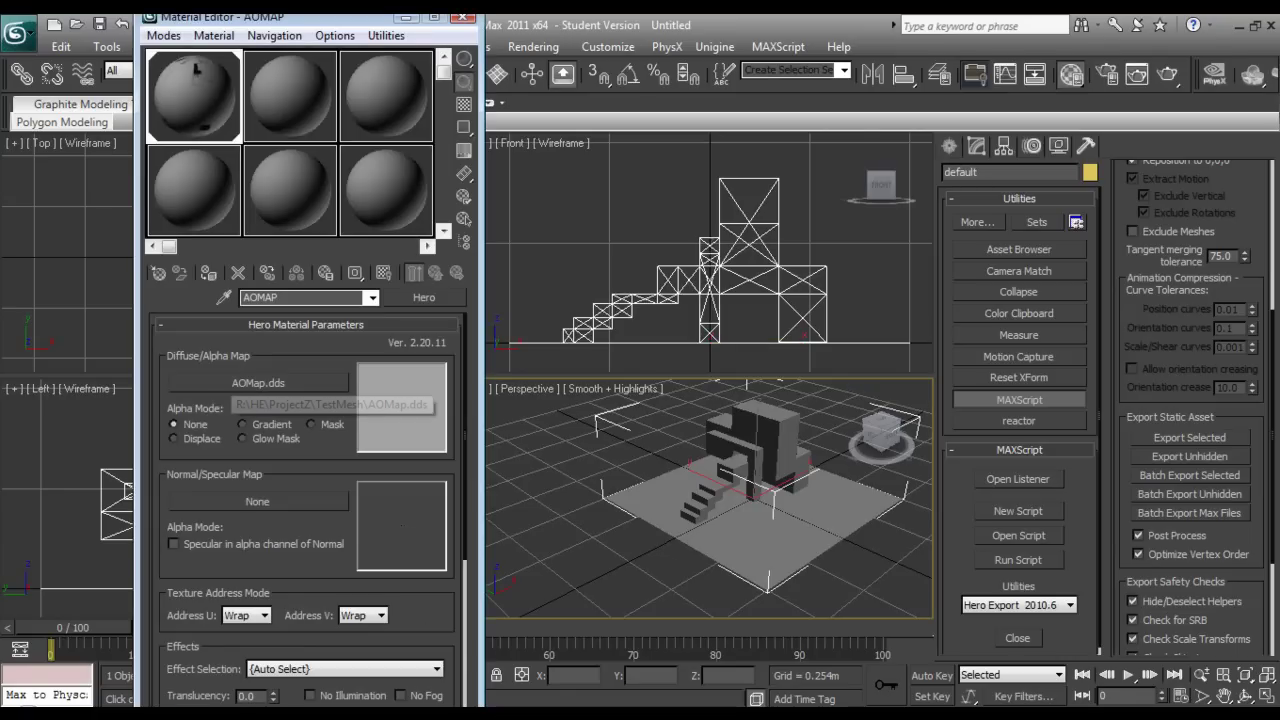
click(258, 383)
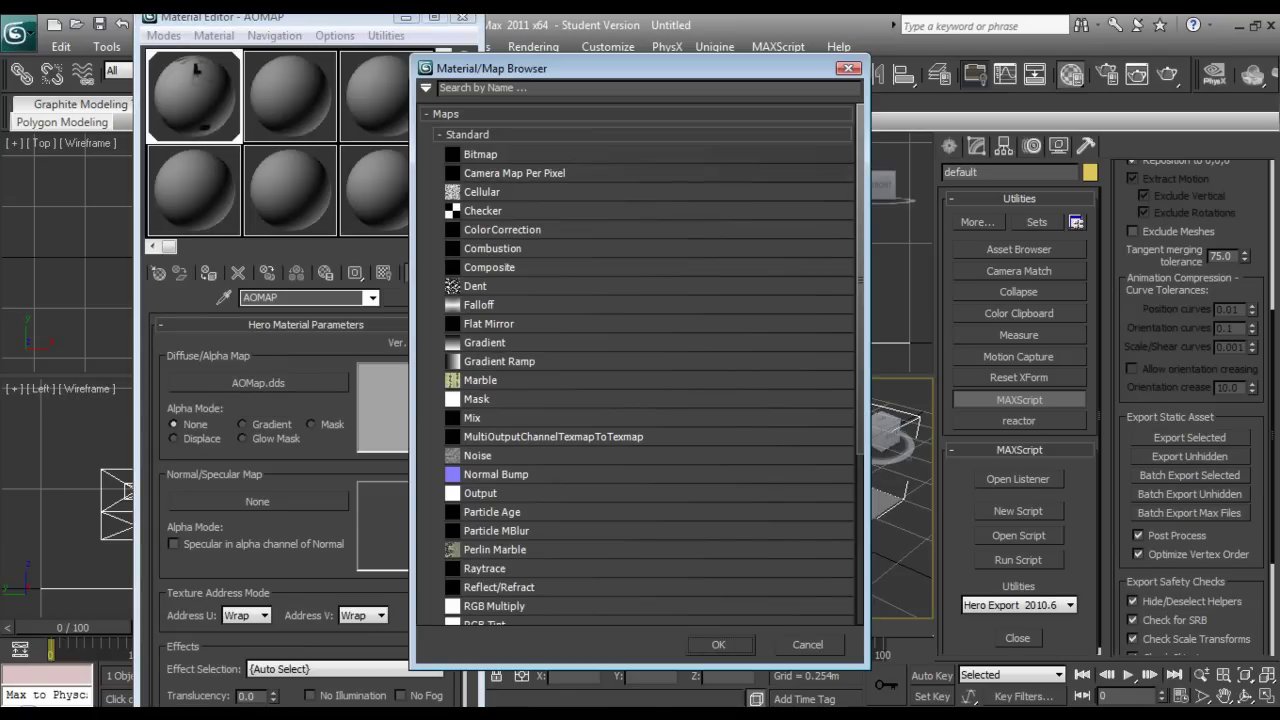
click(808, 645)
click(258, 383)
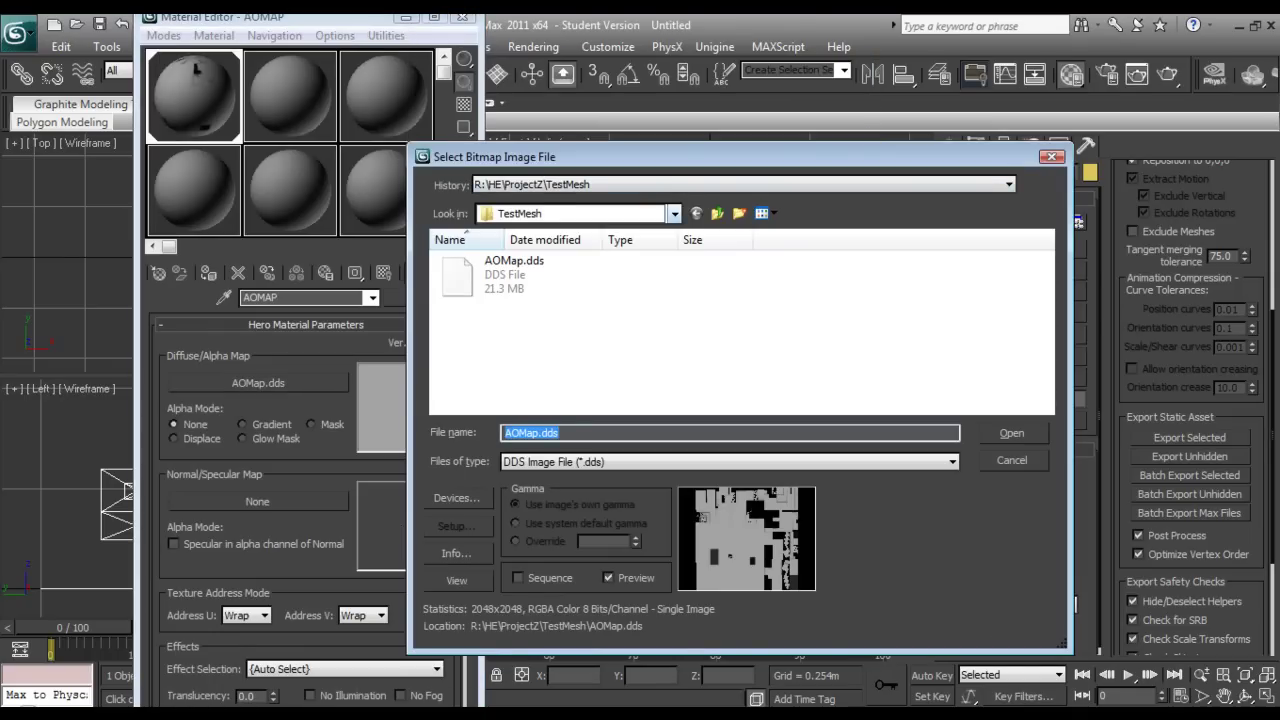
click(674, 213)
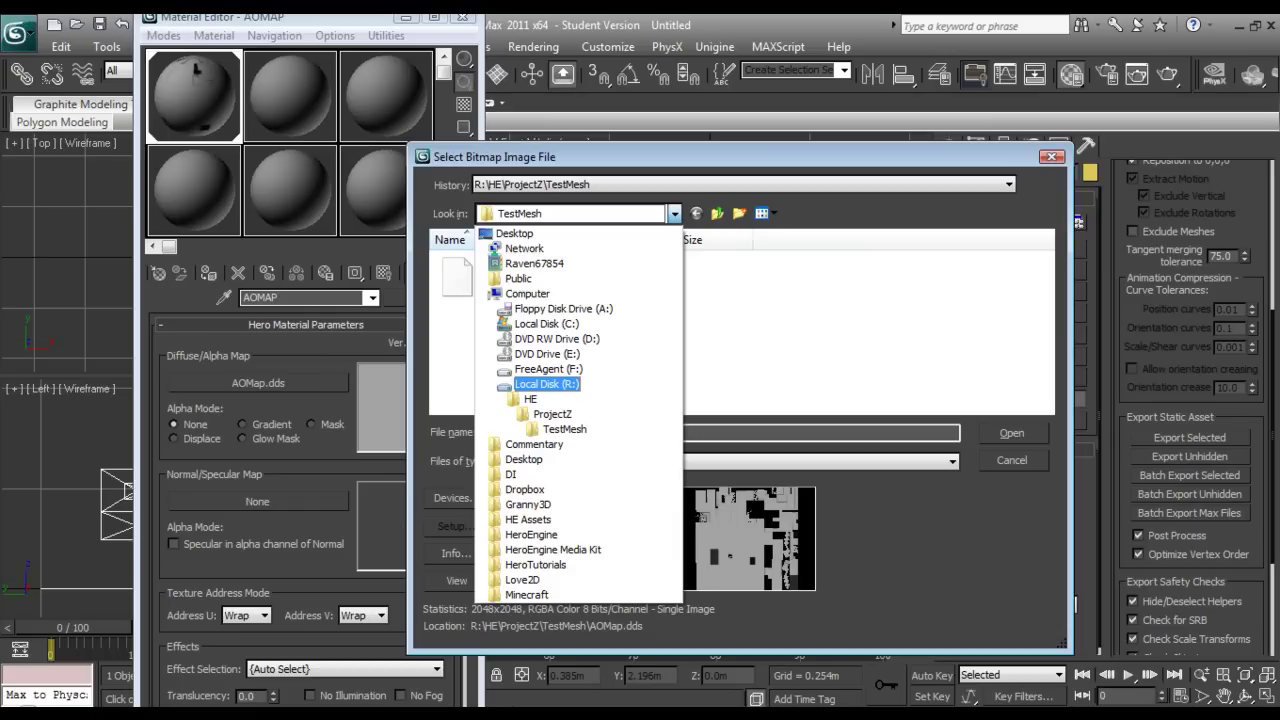
click(1012, 460)
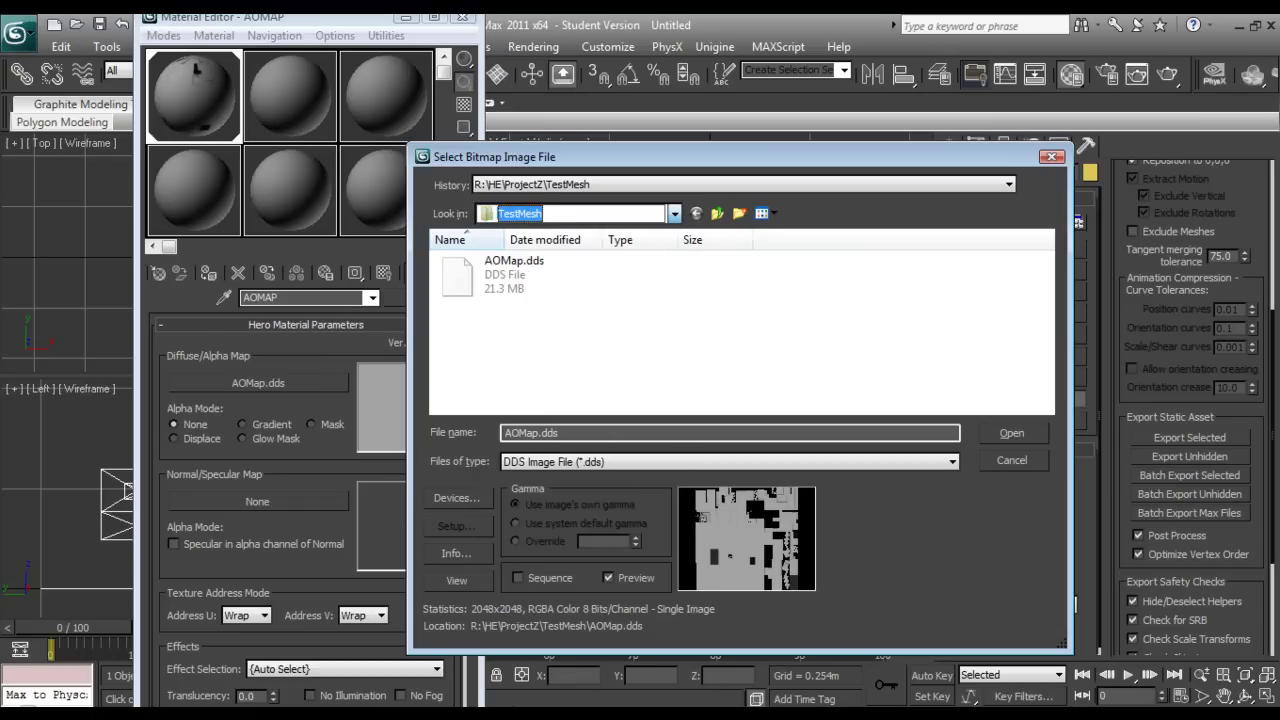
click(1012, 460)
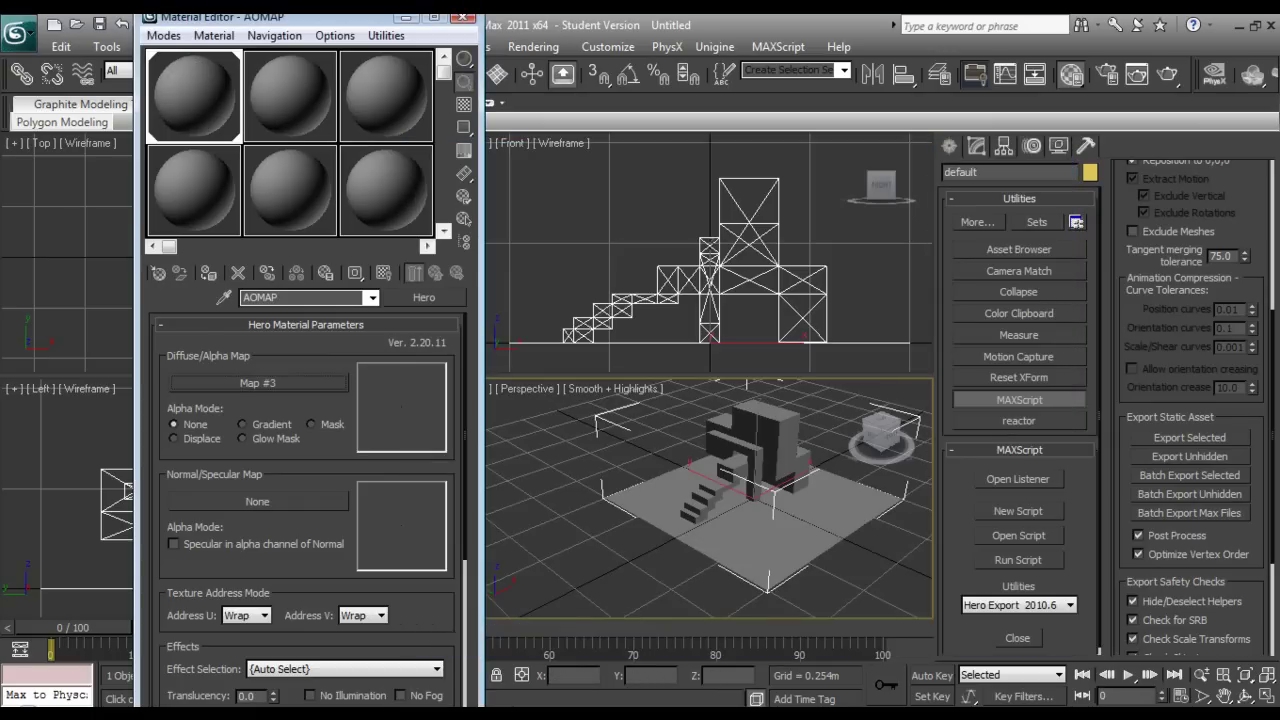
- Reassign the bitmap AOMap.dds from R:\HE\ProjectZ\TestMesh as the AOMAP material's Diffuse/Alpha map
click(257, 383)
double_click(480, 155)
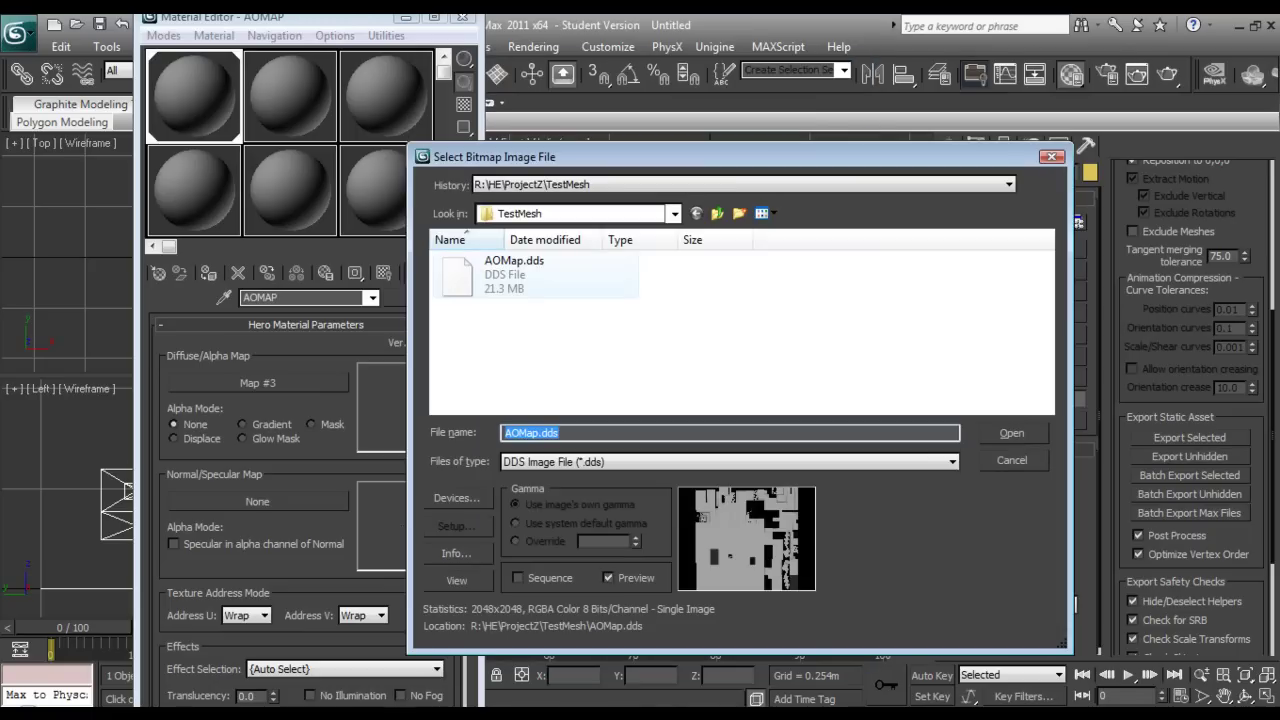
double_click(515, 275)
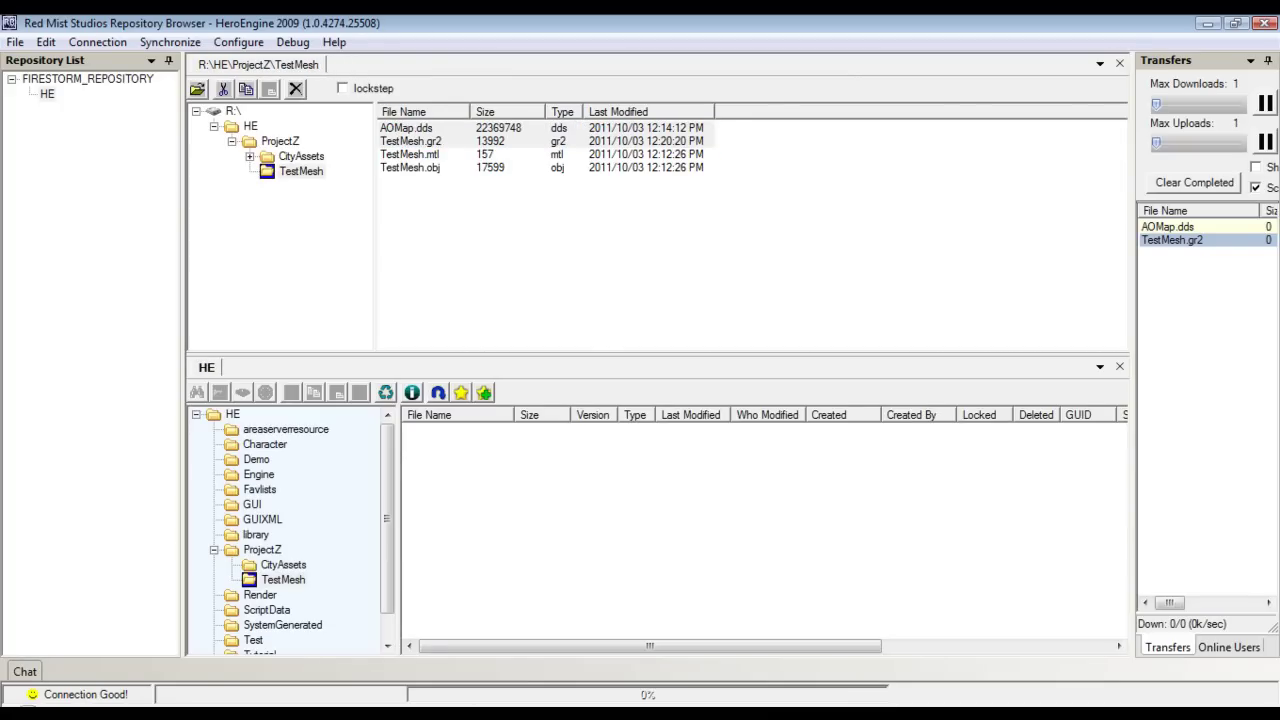
- Switch to HeroBlade and fly the camera over the checkered terrain of the TutorialTest area in fly mode
key(alt+Tab)
right_drag(800, 400, 640, 440)
click(904, 72)
right_drag(800, 360, 1050, 410)
key(s)
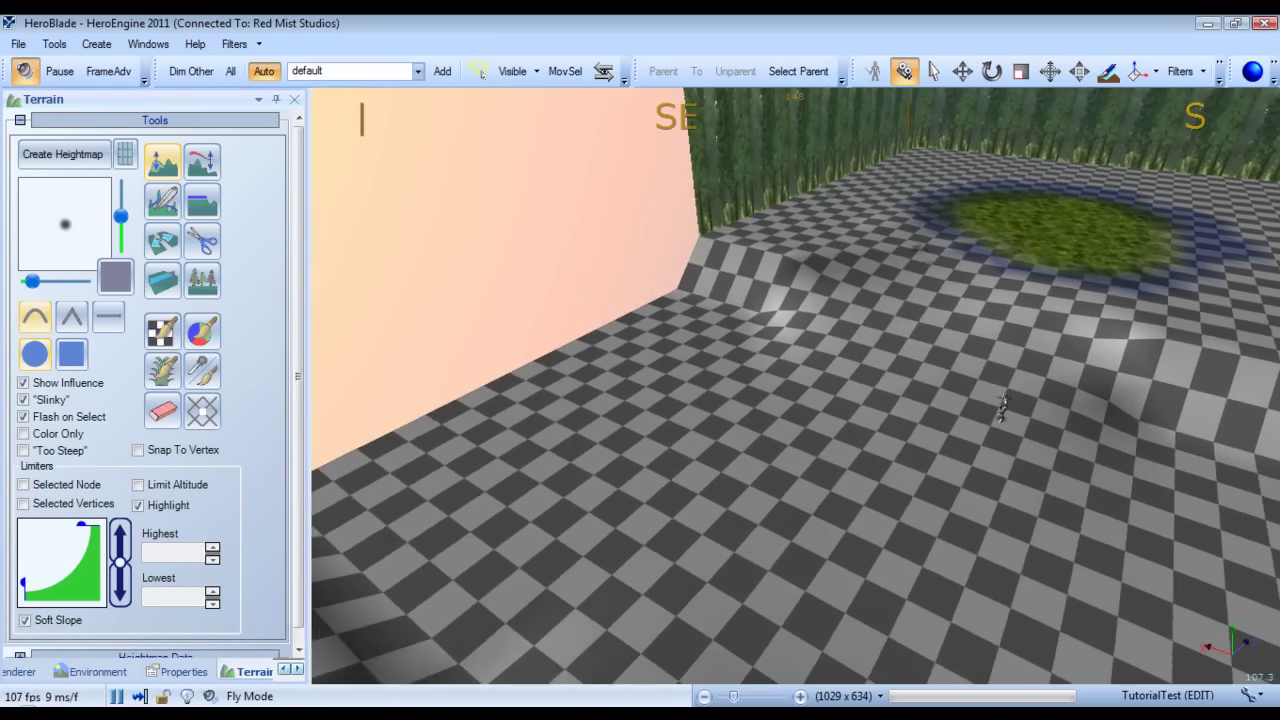
- Switch to the Repository Browser and set both the maximum downloads and the maximum uploads to 2
key(alt+Tab)
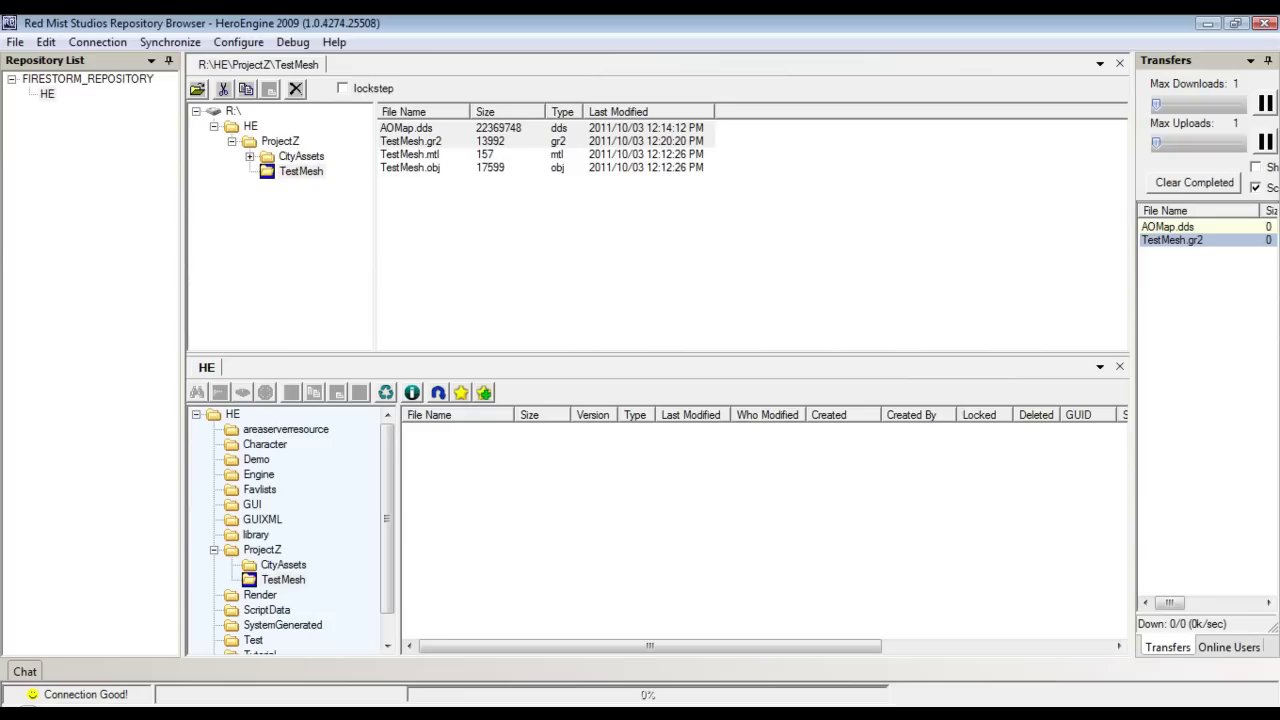
click(1168, 227)
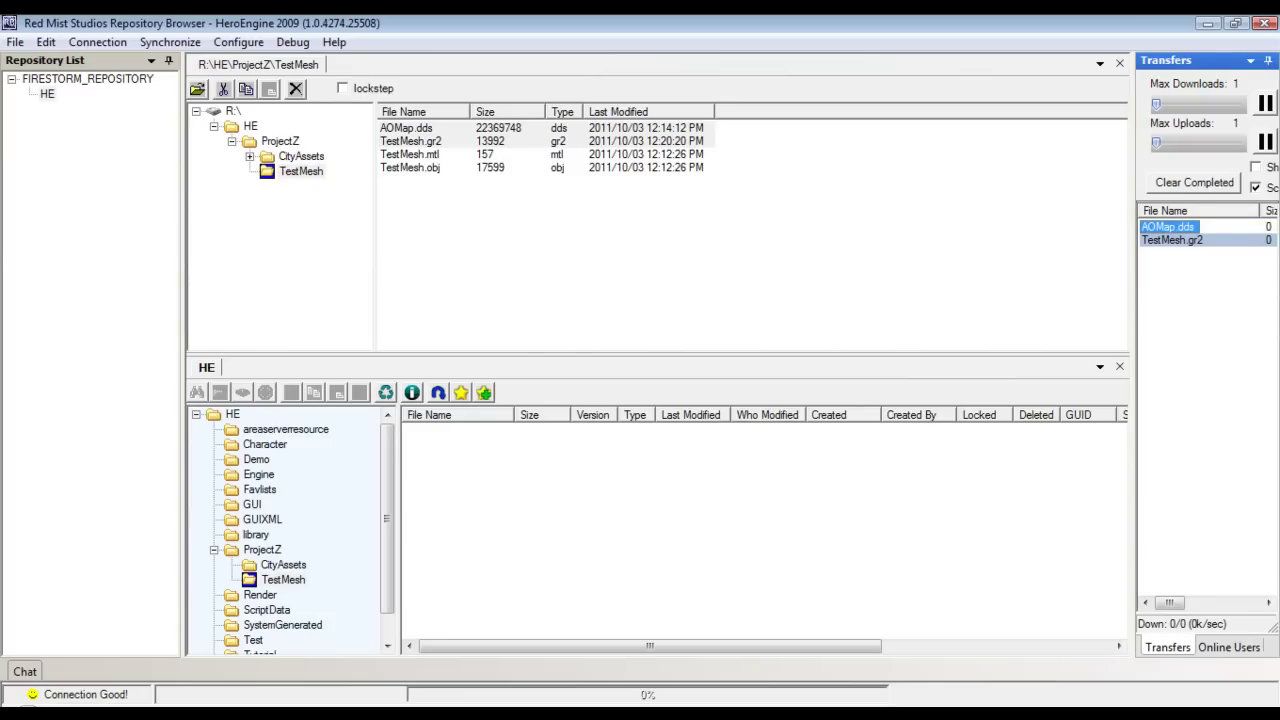
drag(1156, 104, 1171, 104)
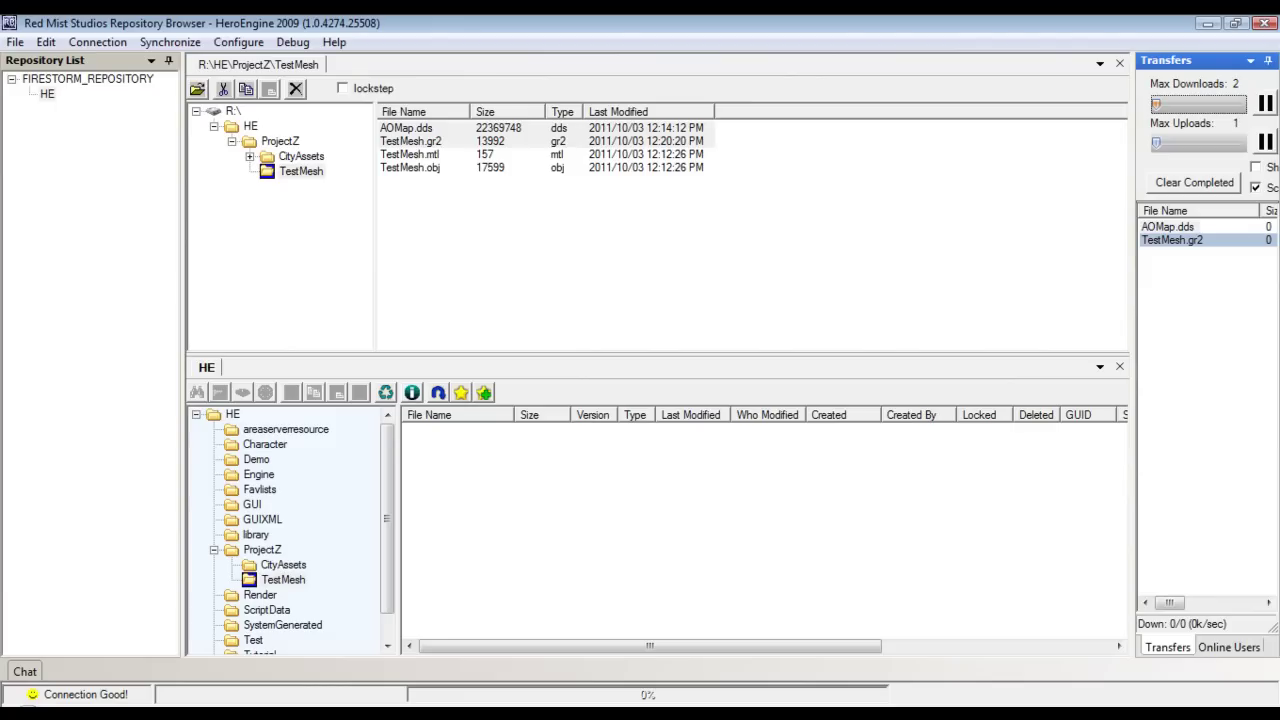
click(1156, 143)
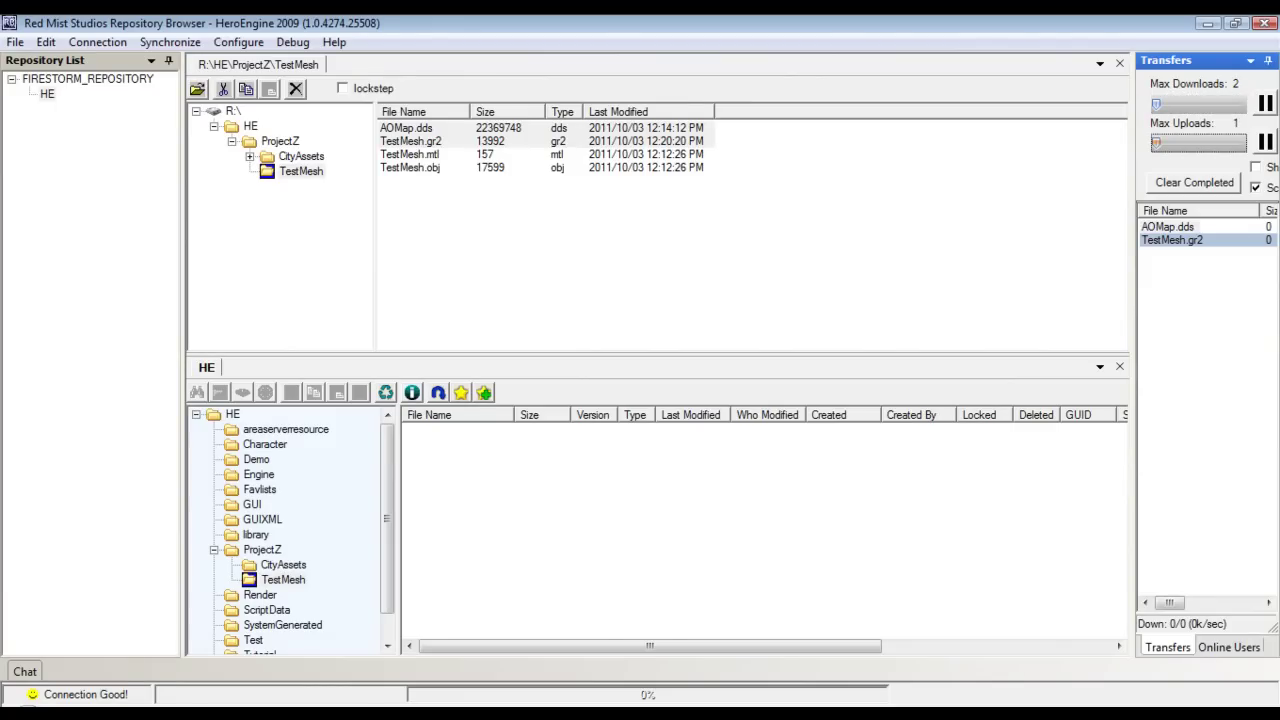
drag(1156, 143, 1160, 143)
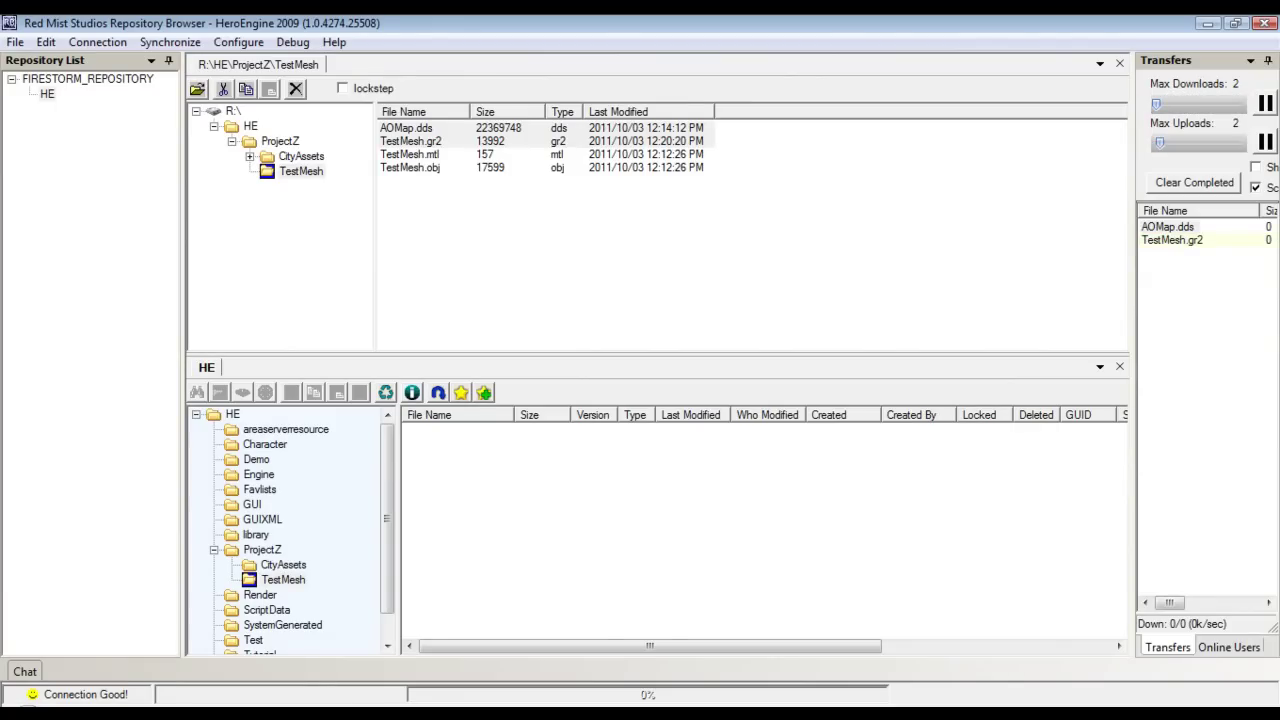
- Check the file transfers and the uploaded TestMesh.gr2 in the repository's ProjectZ/TestMesh folder
click(1229, 647)
click(1168, 647)
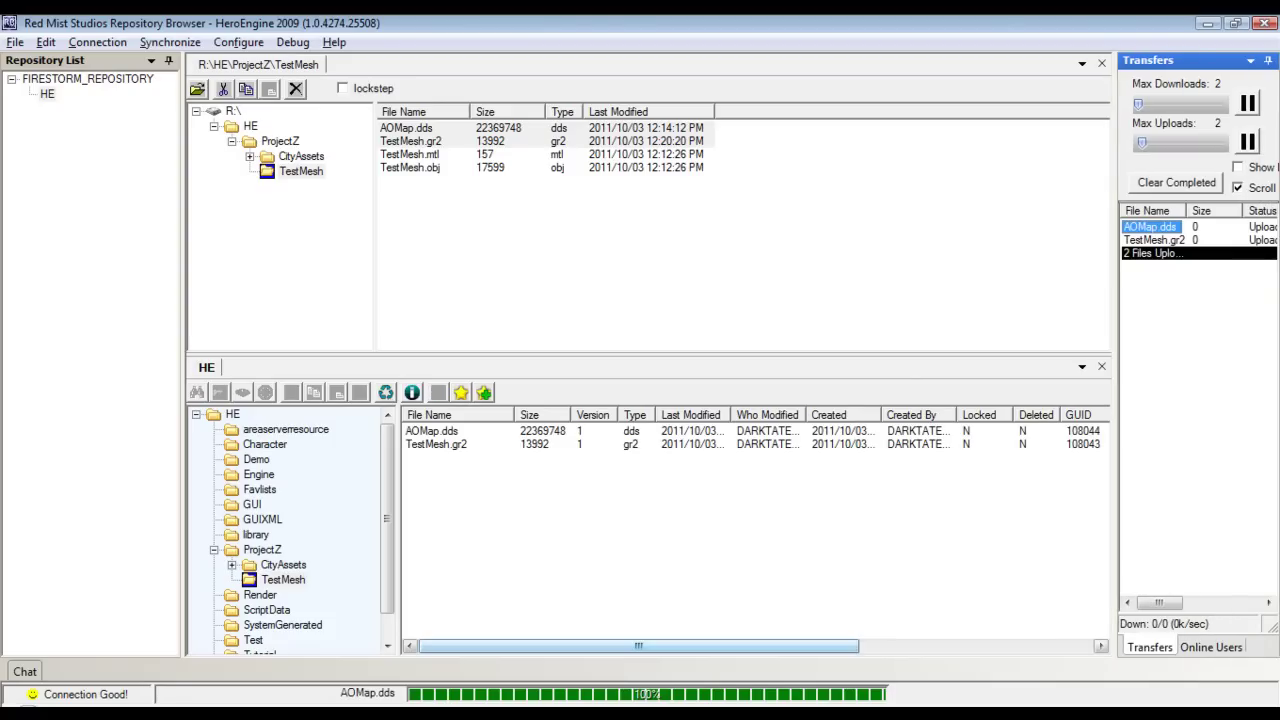
click(436, 444)
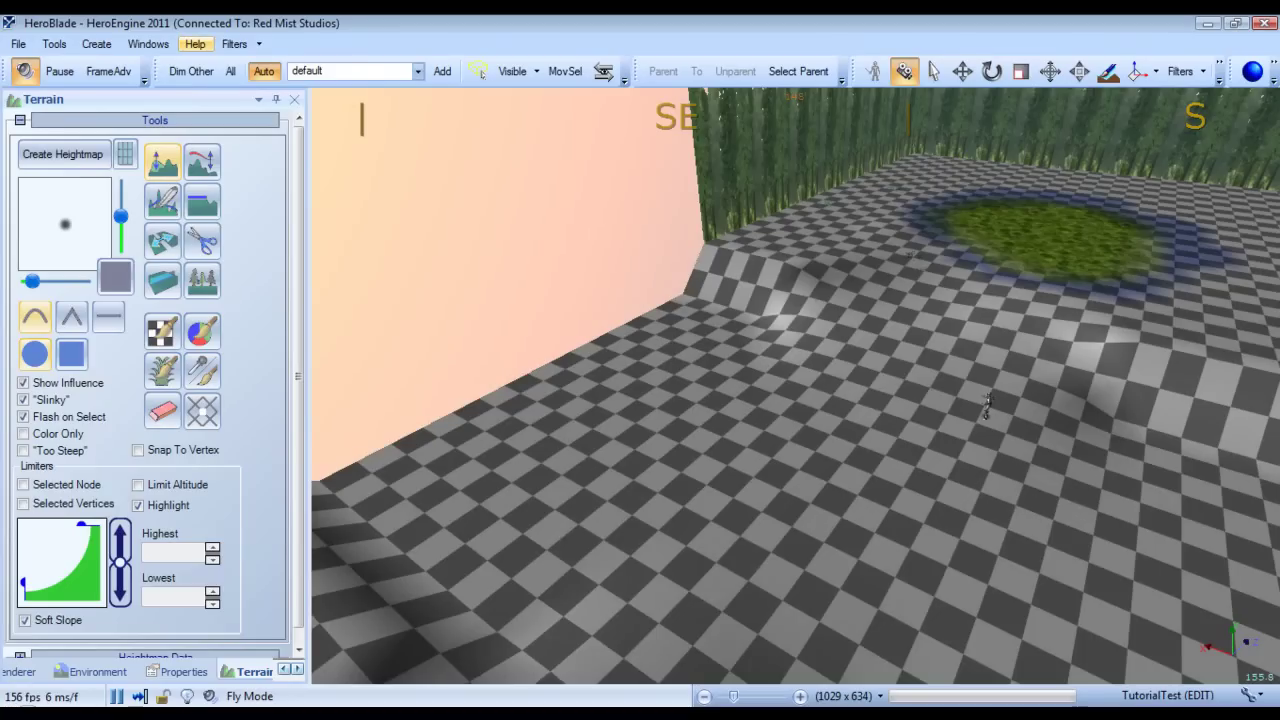
- In HeroBlade, choose TestMesh.gr2 from the repository's ProjectZ/TestMesh folder as a new model asset
click(195, 44)
mouse_move(148, 44)
mouse_move(97, 44)
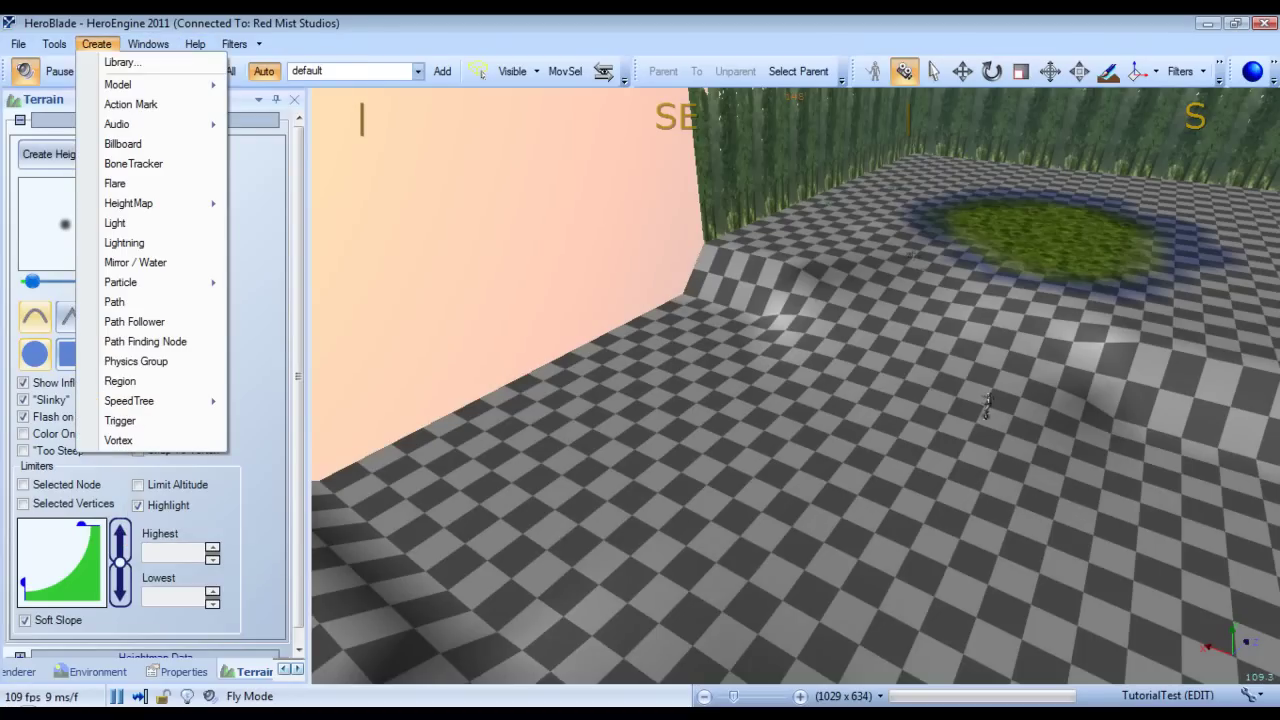
mouse_move(120, 84)
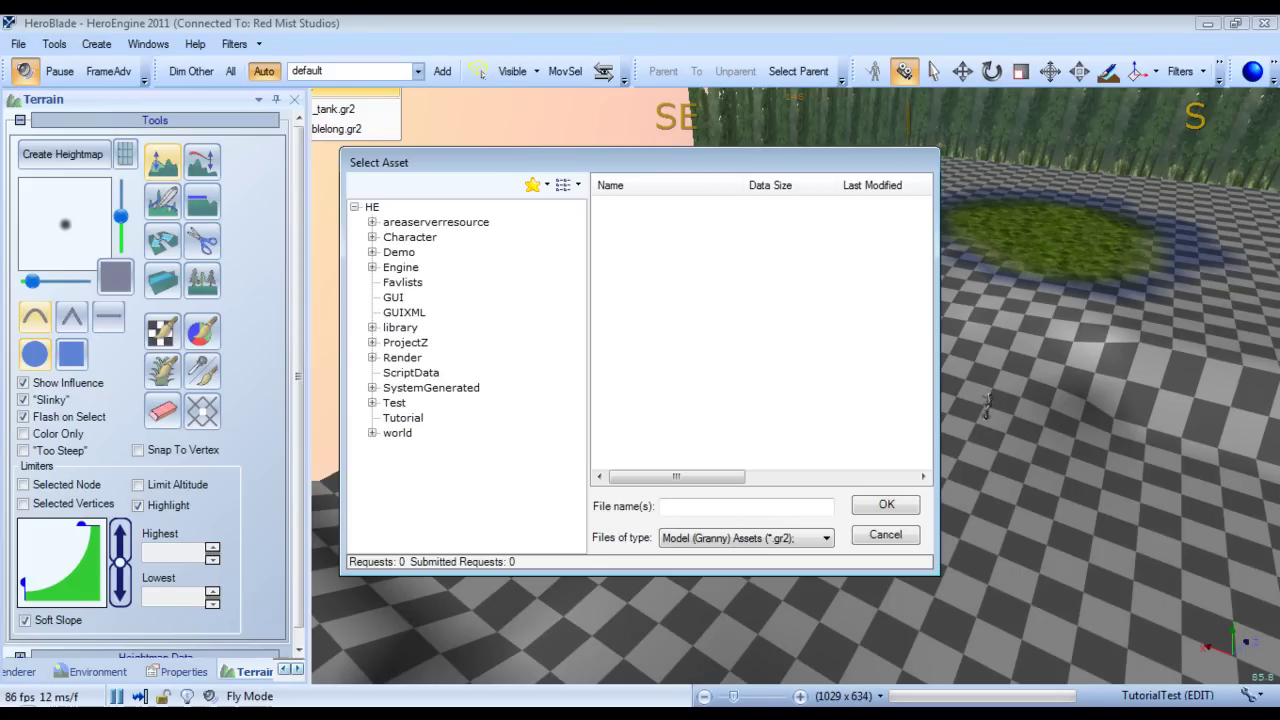
click(372, 343)
click(426, 373)
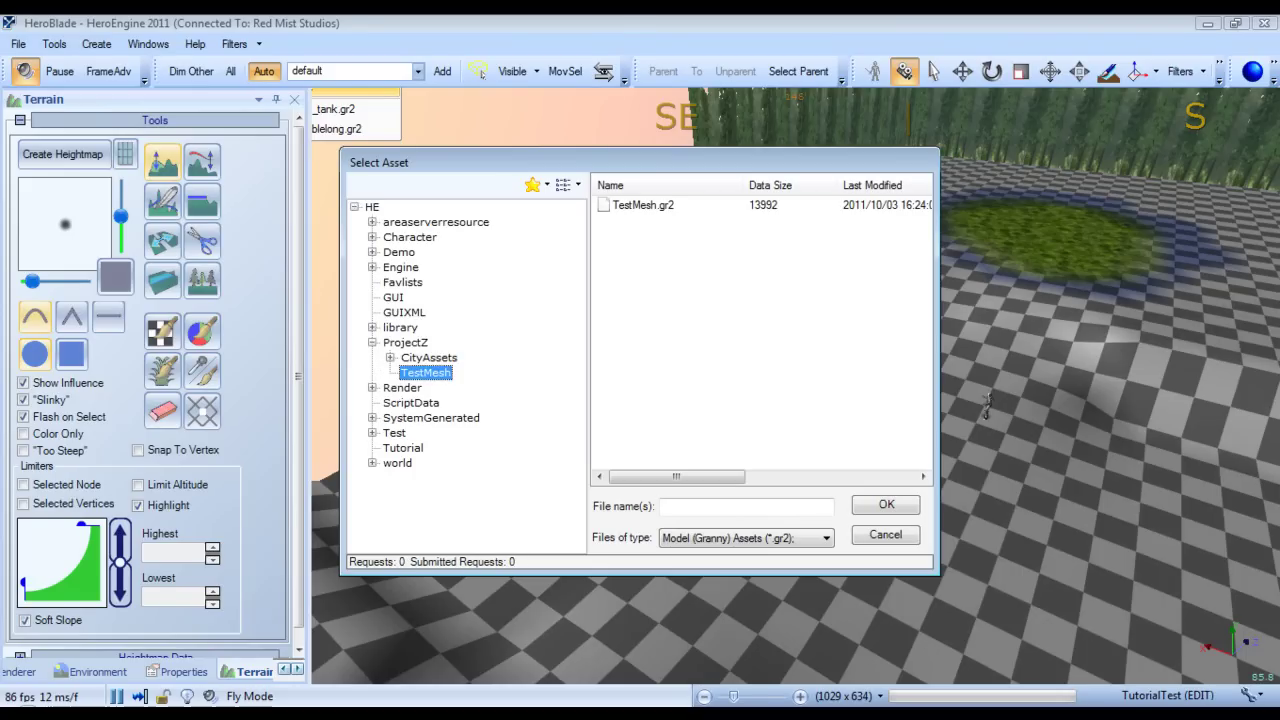
double_click(643, 205)
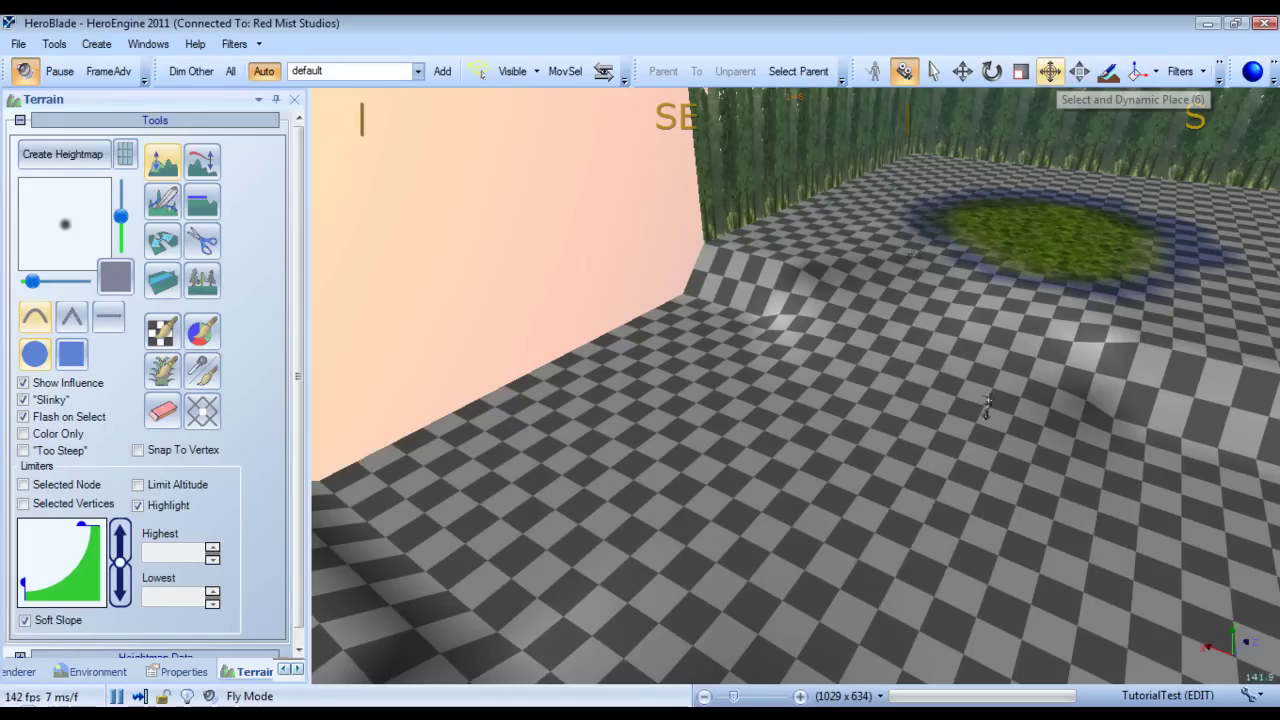
- Place the TestMesh model on the checkered terrain using the Dynamic Place tool
click(1050, 71)
click(96, 44)
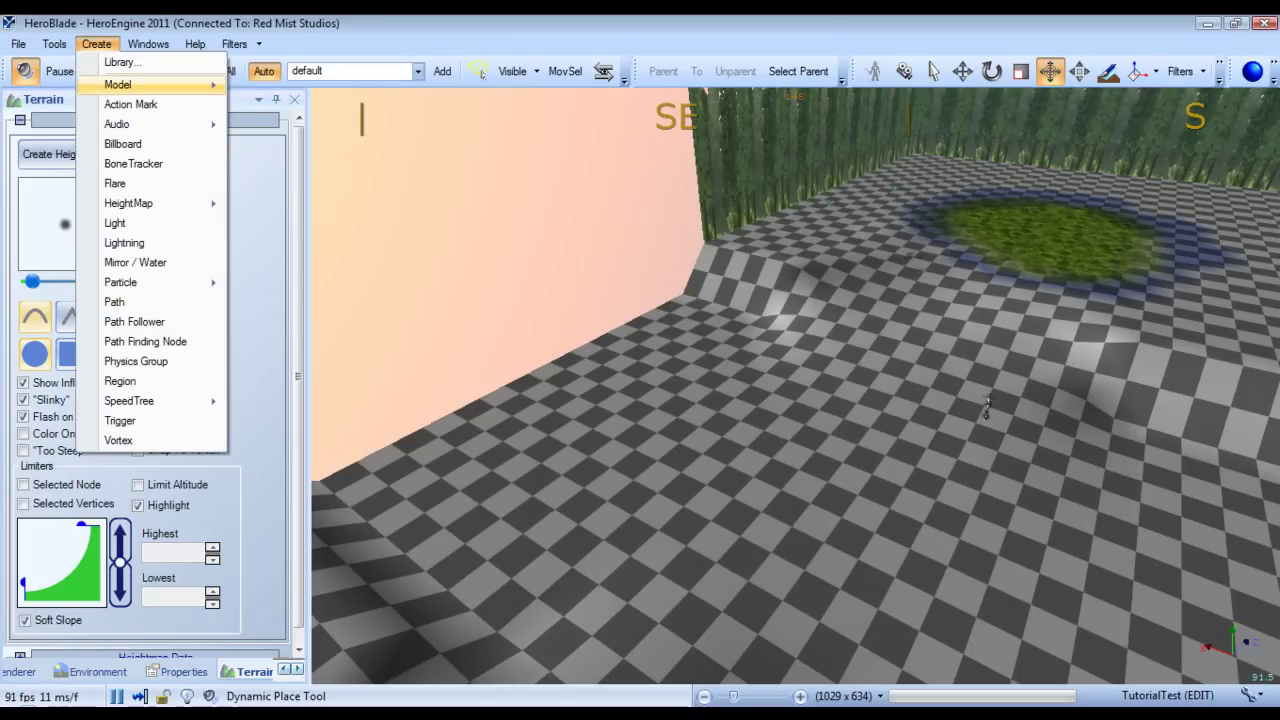
mouse_move(150, 84)
click(300, 126)
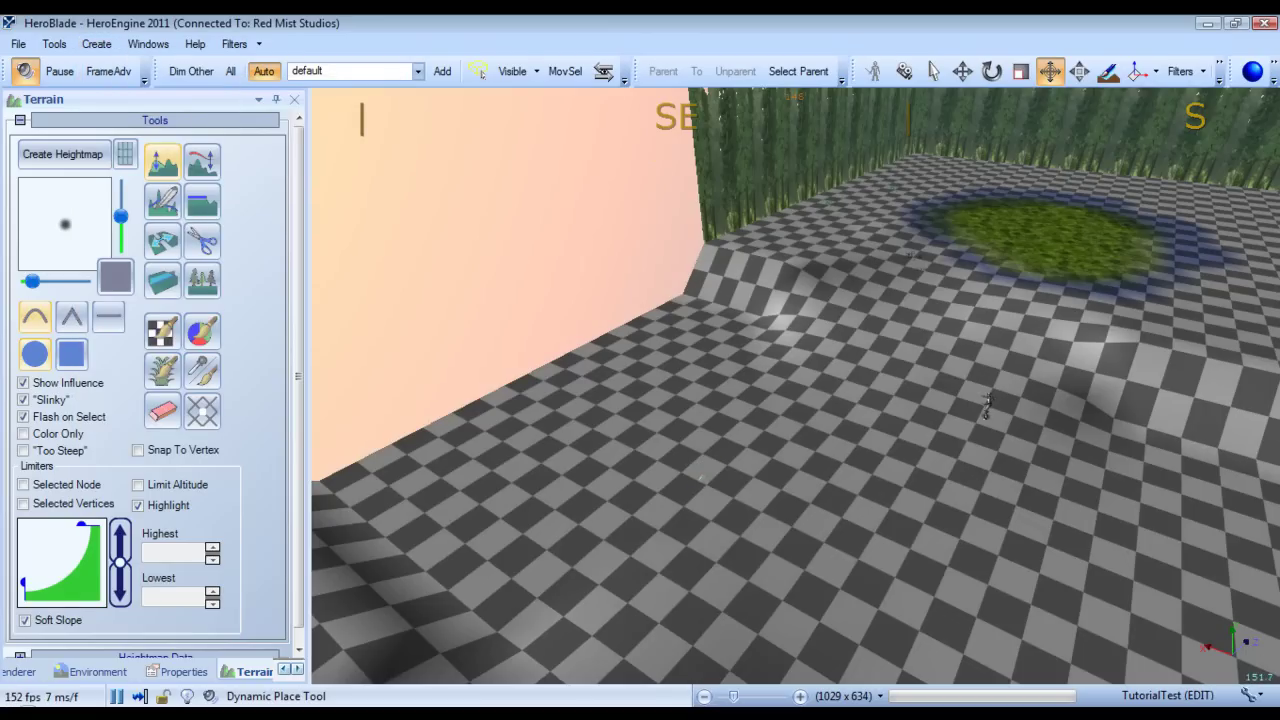
- Try to select the small placed TestMesh for scaling and lower the selected node slightly with the Move tool
click(1021, 72)
key(w)
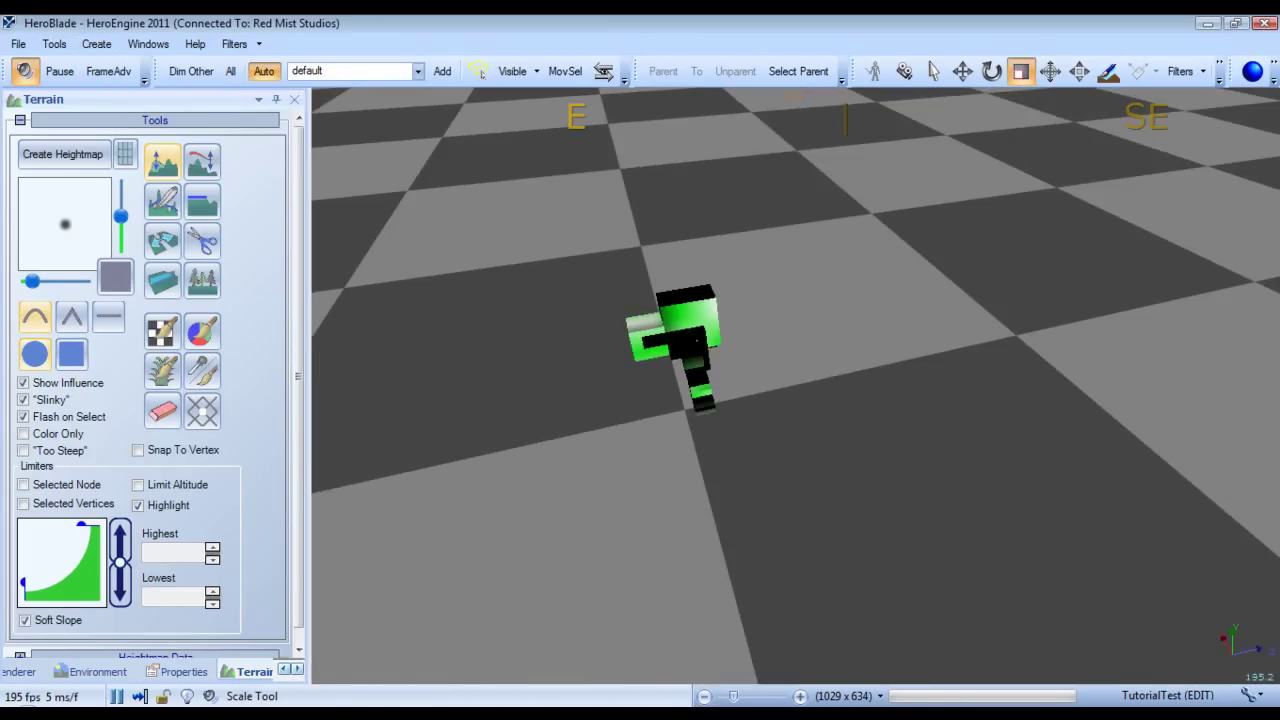
click(688, 325)
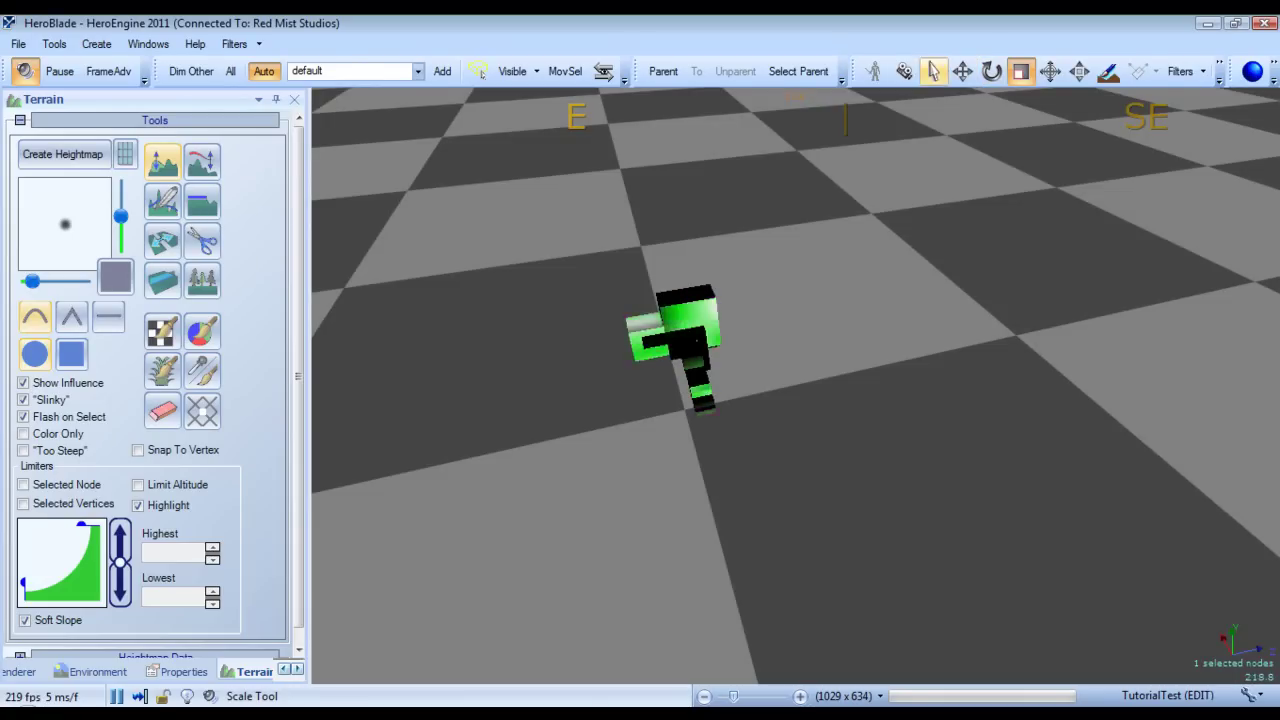
key(w)
key(s)
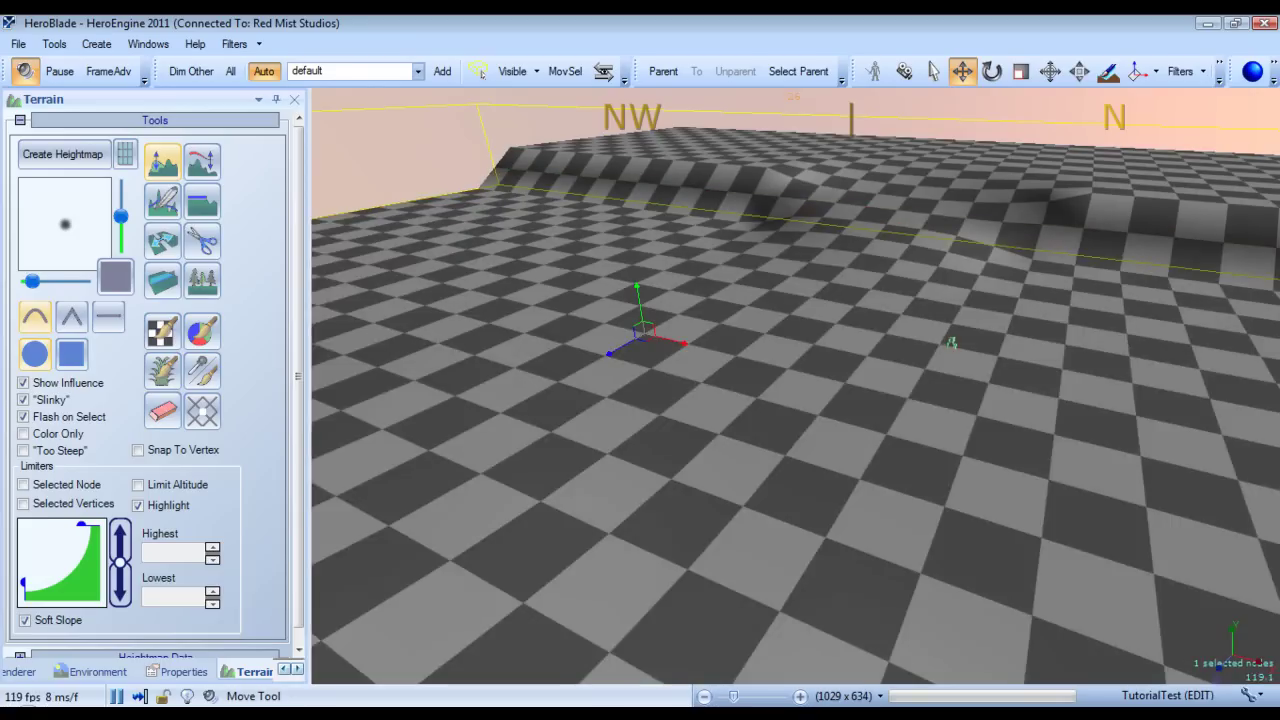
key(d)
drag(619, 292, 621, 303)
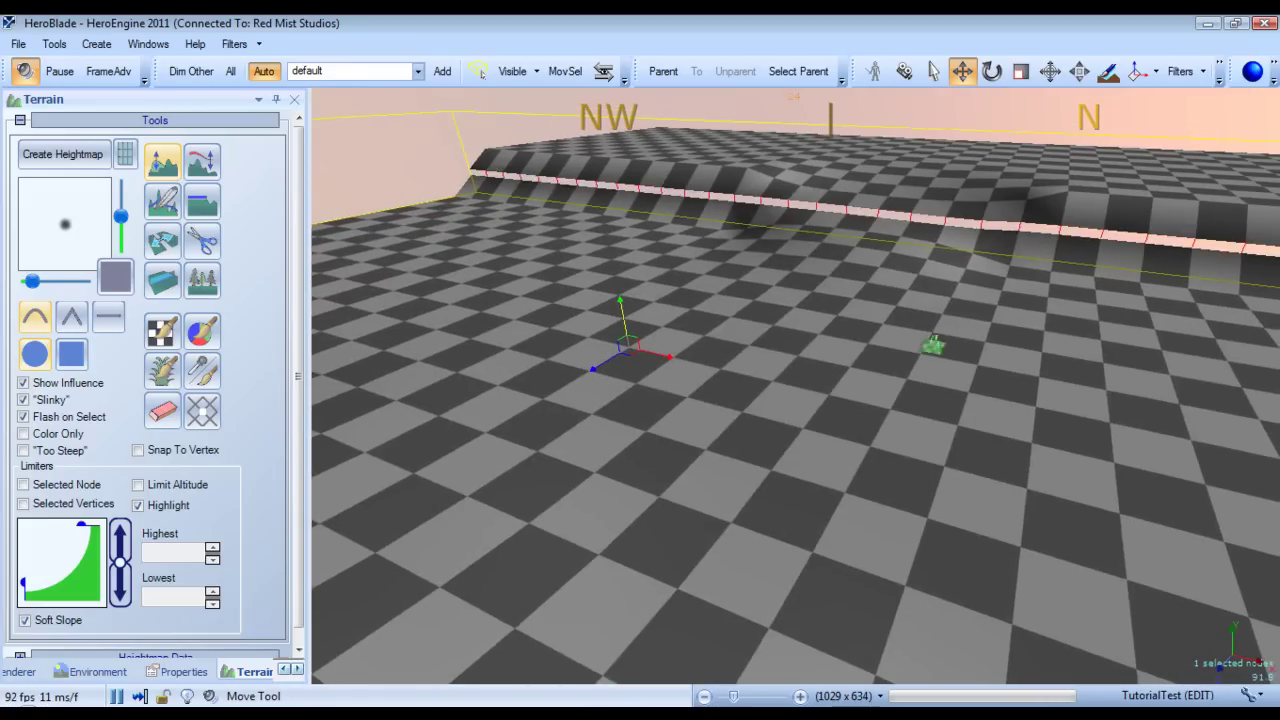
- Fly around the small TestMesh on the terrain and examine its placement and size from several sides
key(d)
key(w)
key(a)
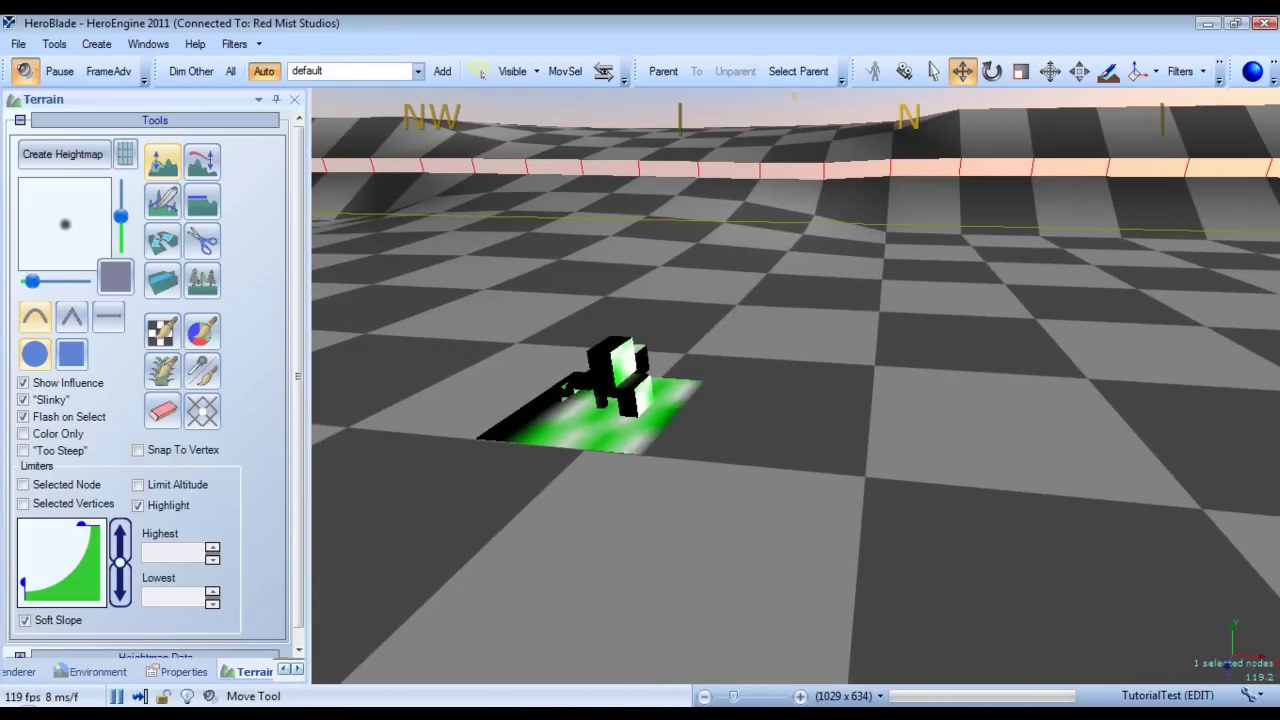
key(a)
key(s)
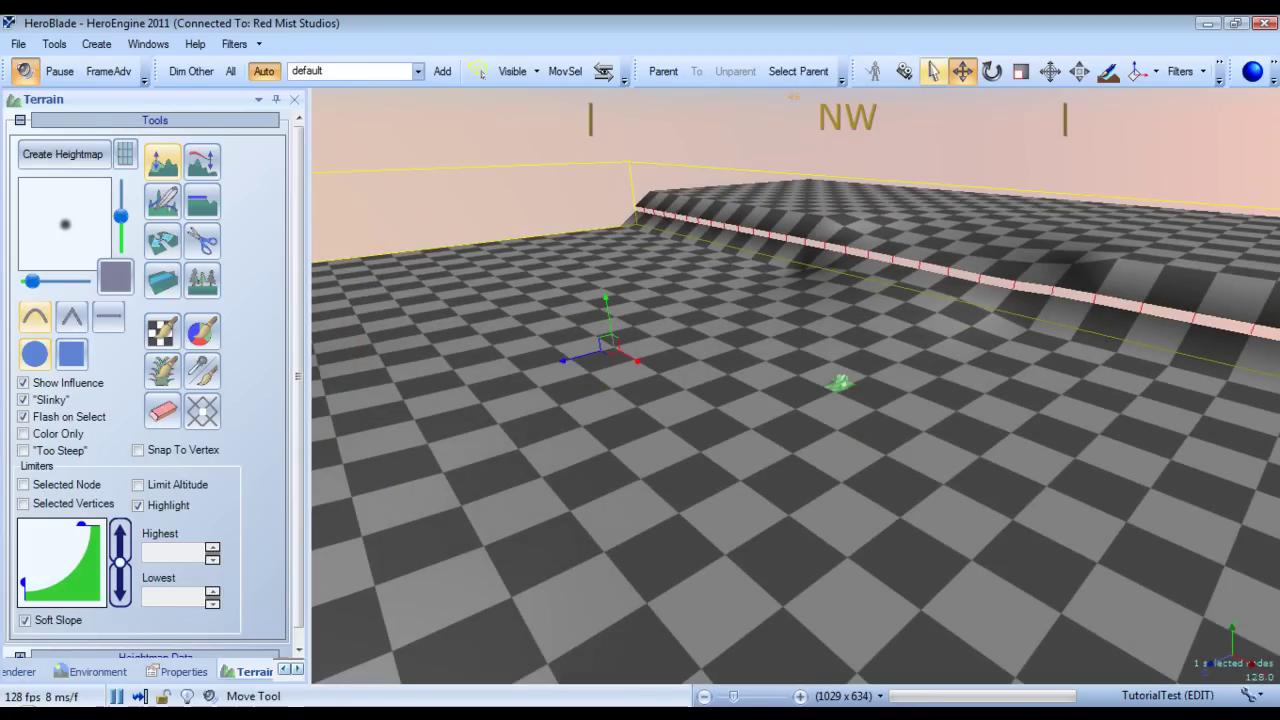
click(934, 72)
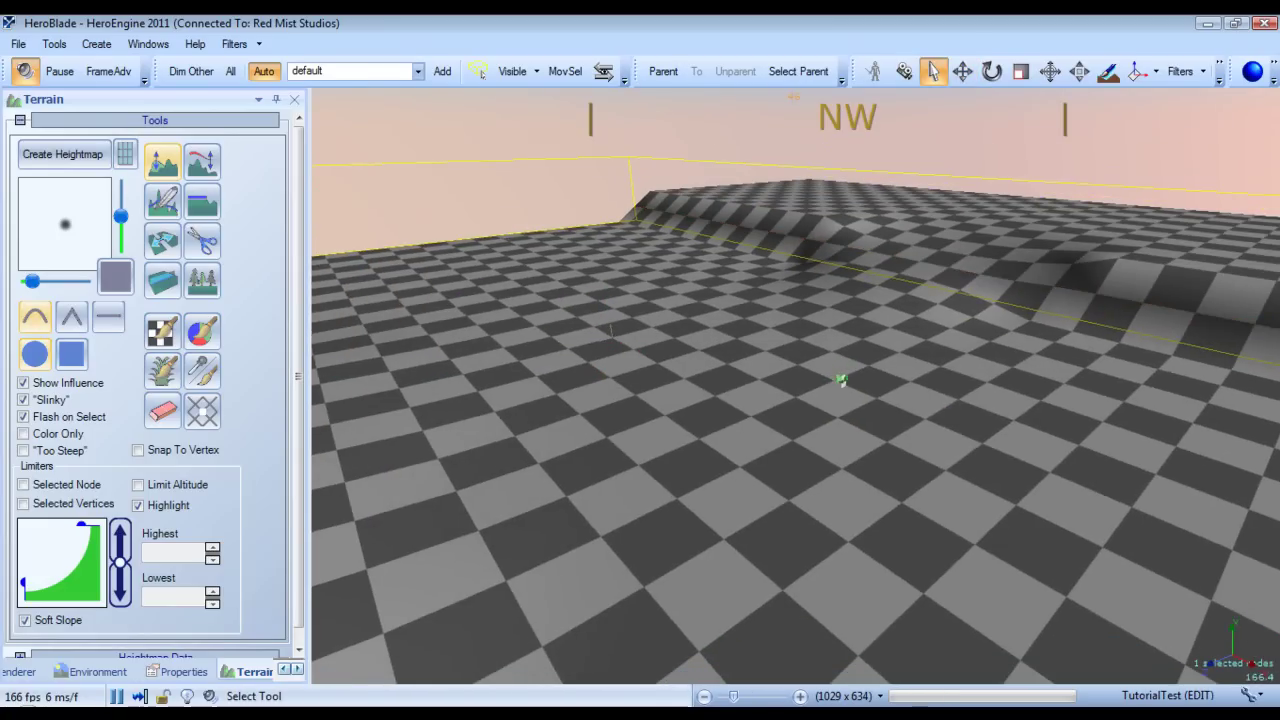
key(w)
key(a)
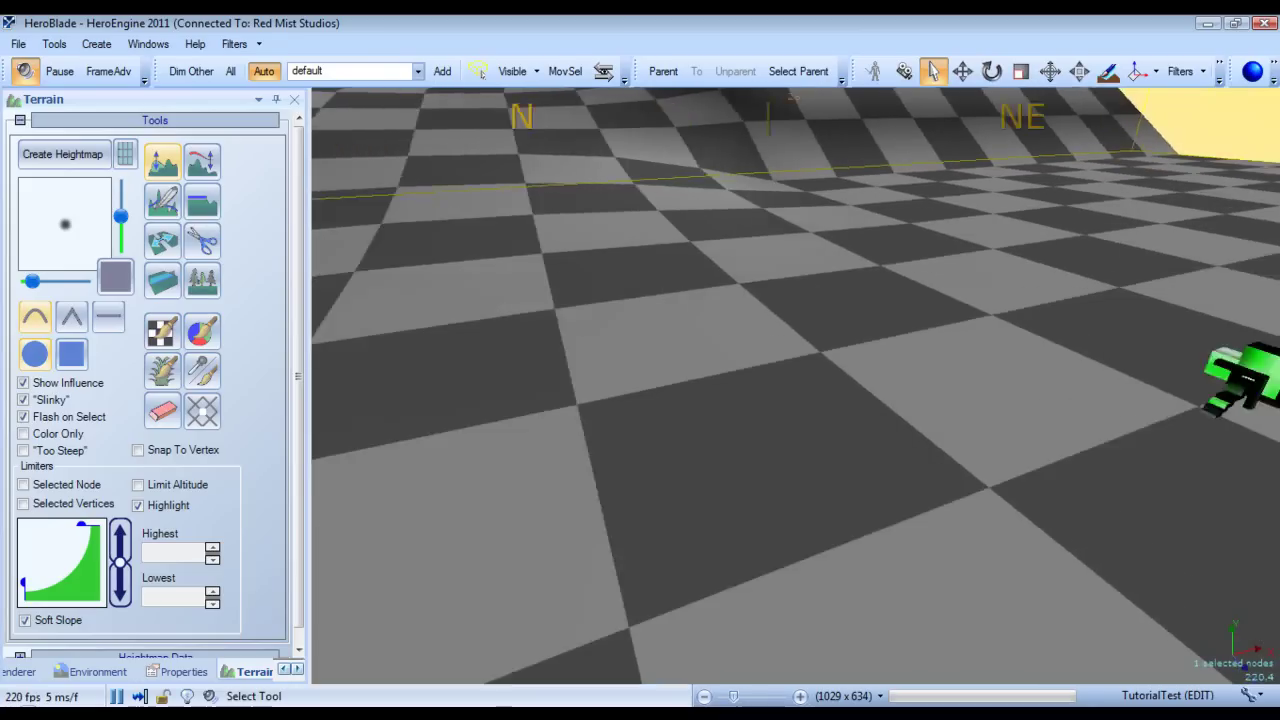
key(w)
key(s)
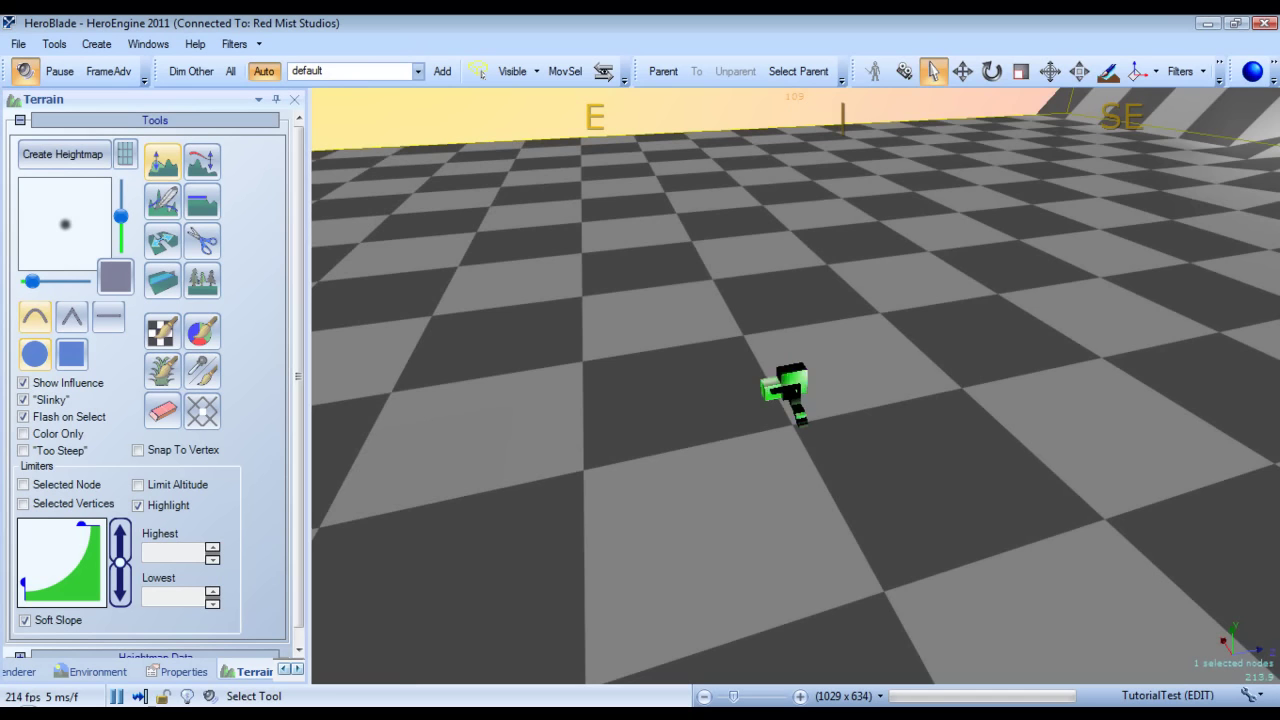
key(w)
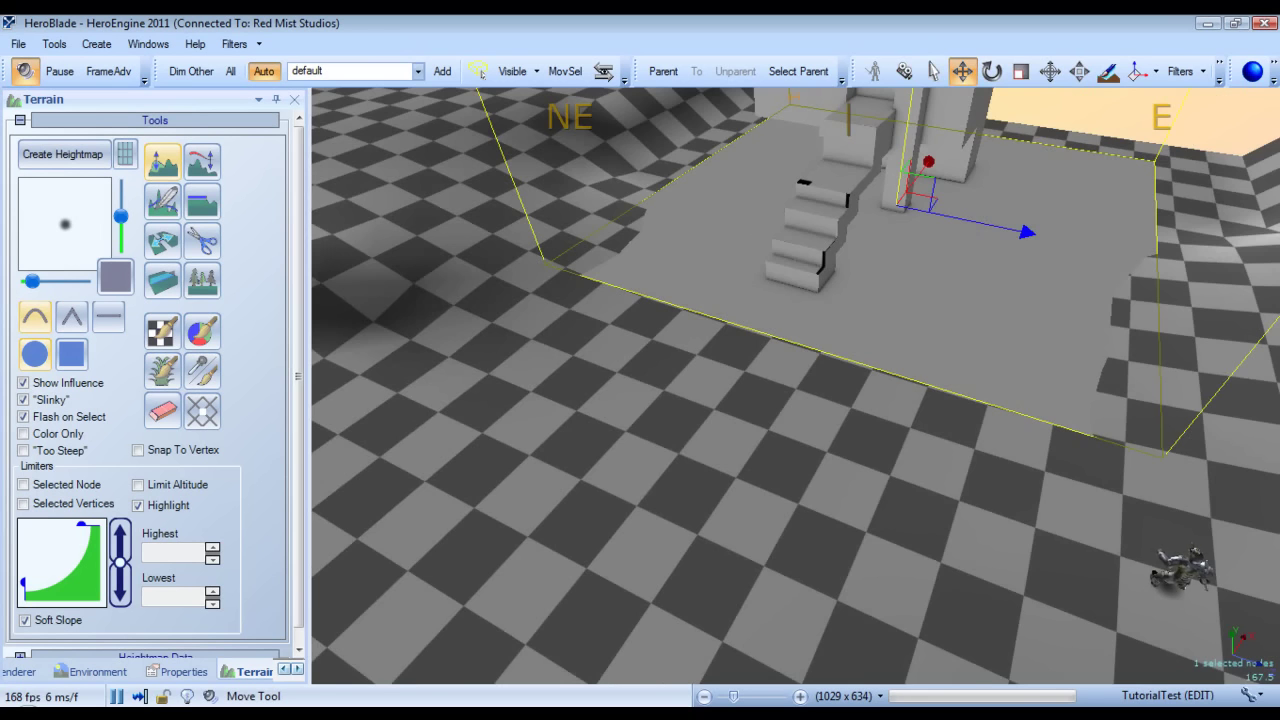
- Enter game mode and make the character run and jump on the enlarged TestMesh to test its collision
click(875, 71)
right_drag(795, 330, 838, 352)
key(w)
key(space)
key(space)
key(space)
- Switch to the Repository Browser to check the files in ProjectZ/TestMesh, and return to HeroBlade
key(alt+Tab)
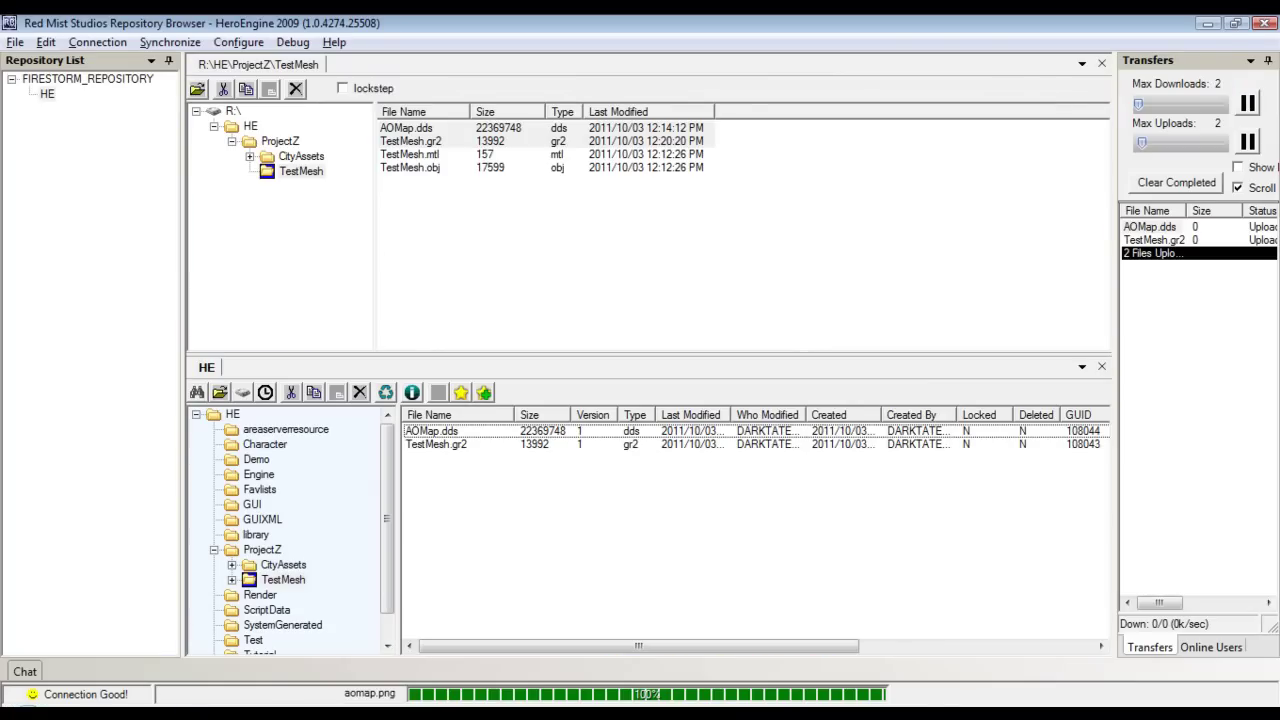
key(alt+Tab)
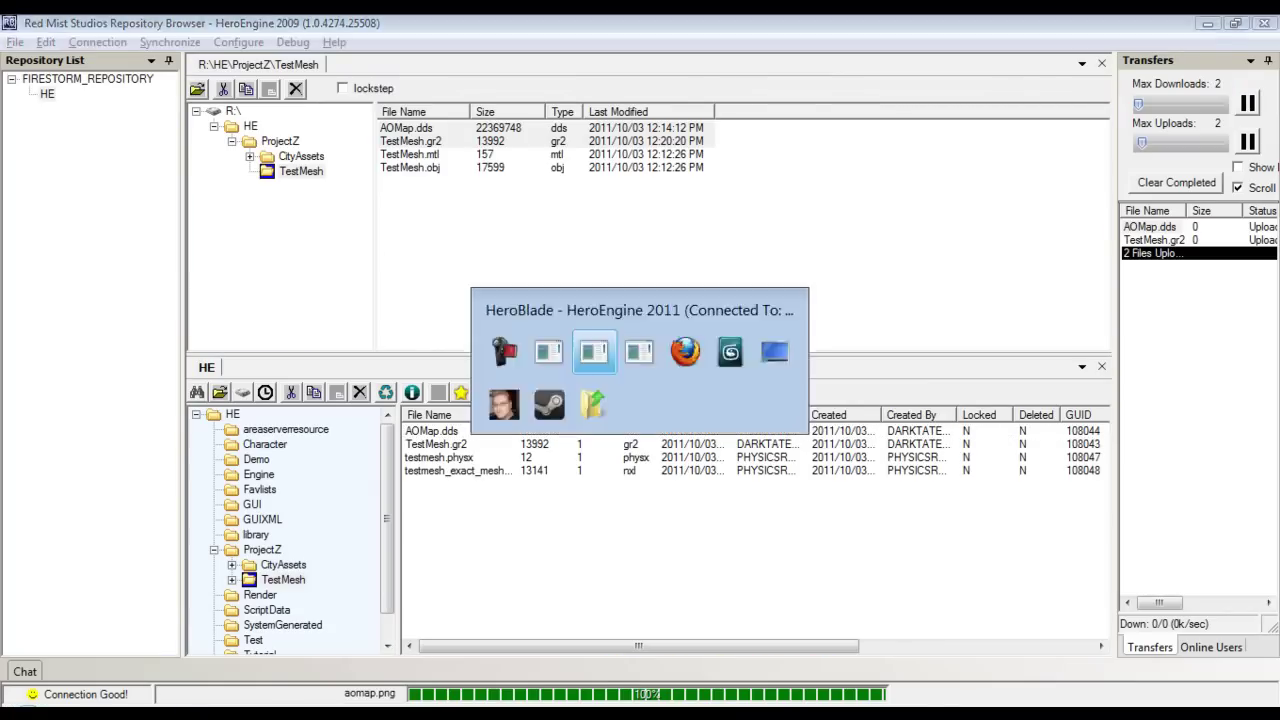
key(alt+Tab)
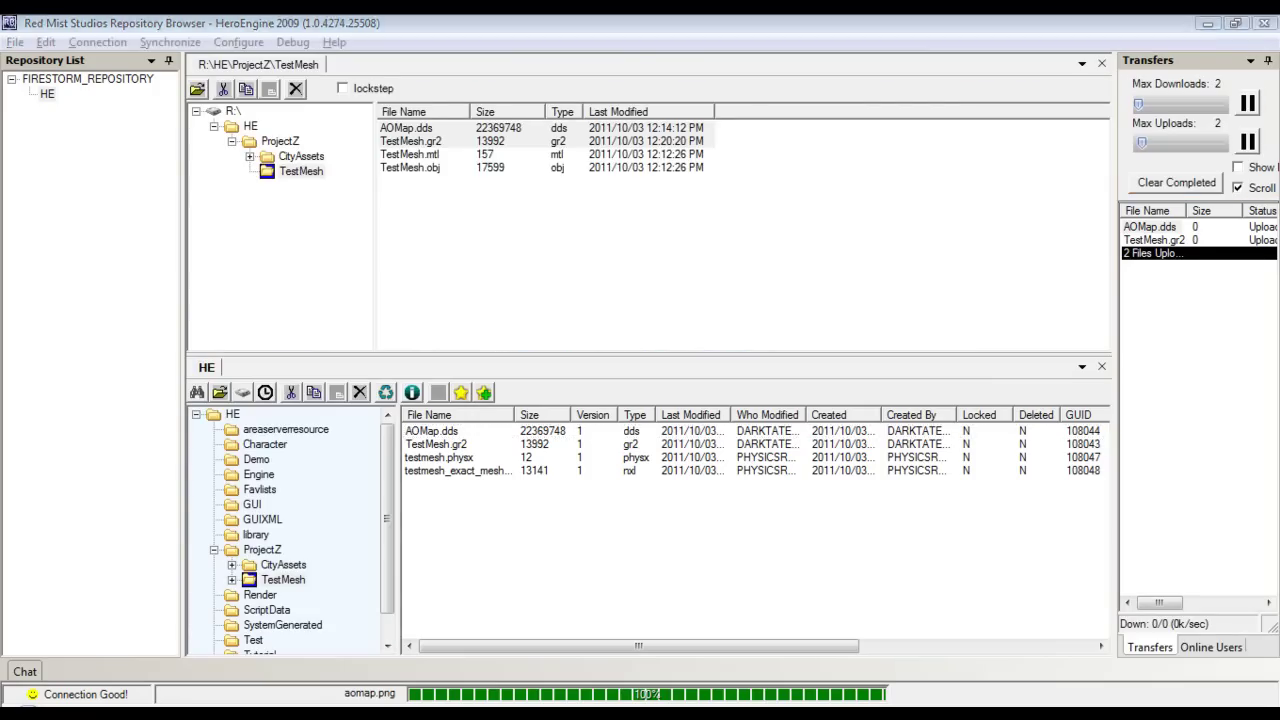
key(alt+Tab)
- Make the character jump repeatedly on TestMesh's stair steps to test their collision
key(space)
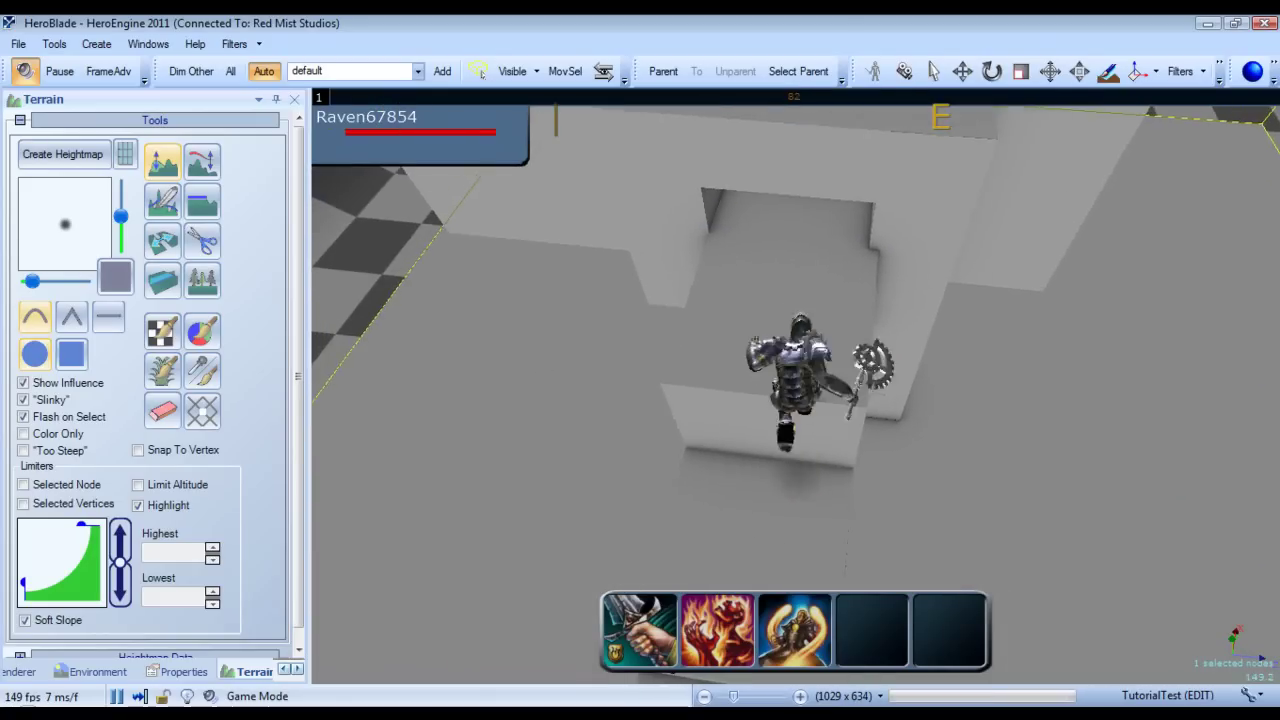
mouse_move(795, 395)
right_down()
mouse_move(795, 430)
mouse_move(790, 270)
mouse_move(792, 430)
mouse_move(795, 375)
right_up()
key(space)
key(space)
key(space)
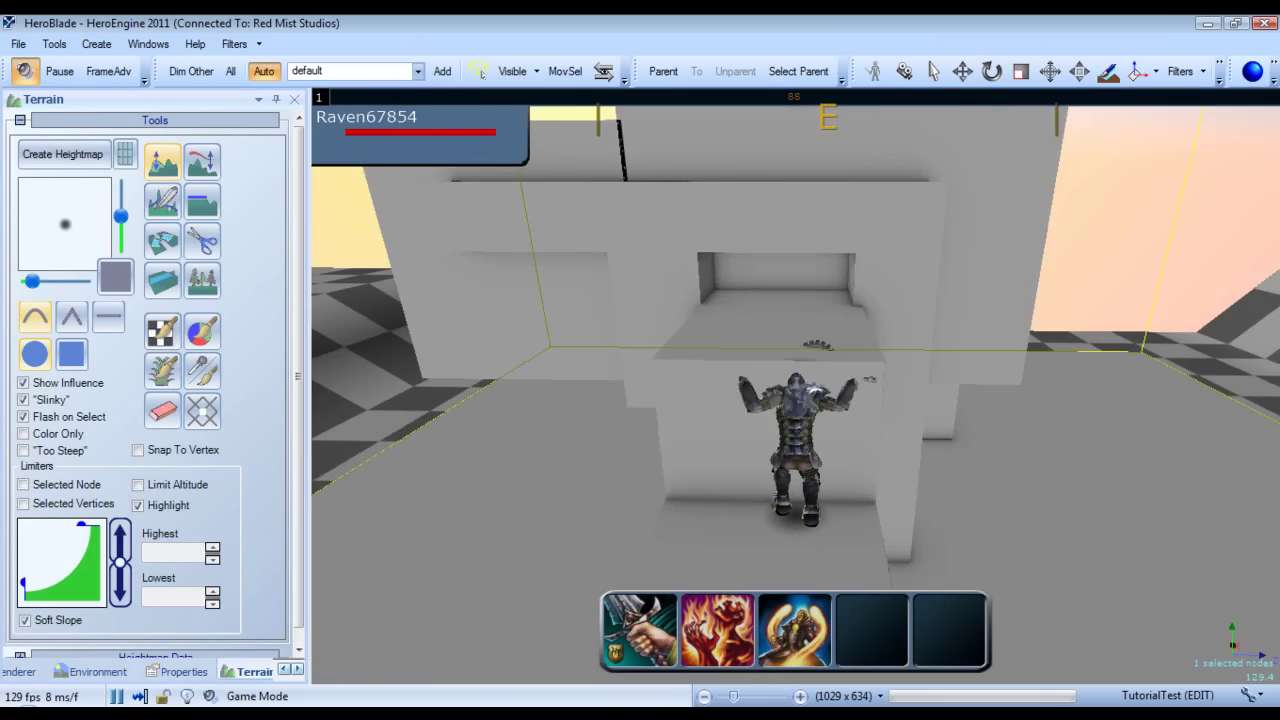
key(space)
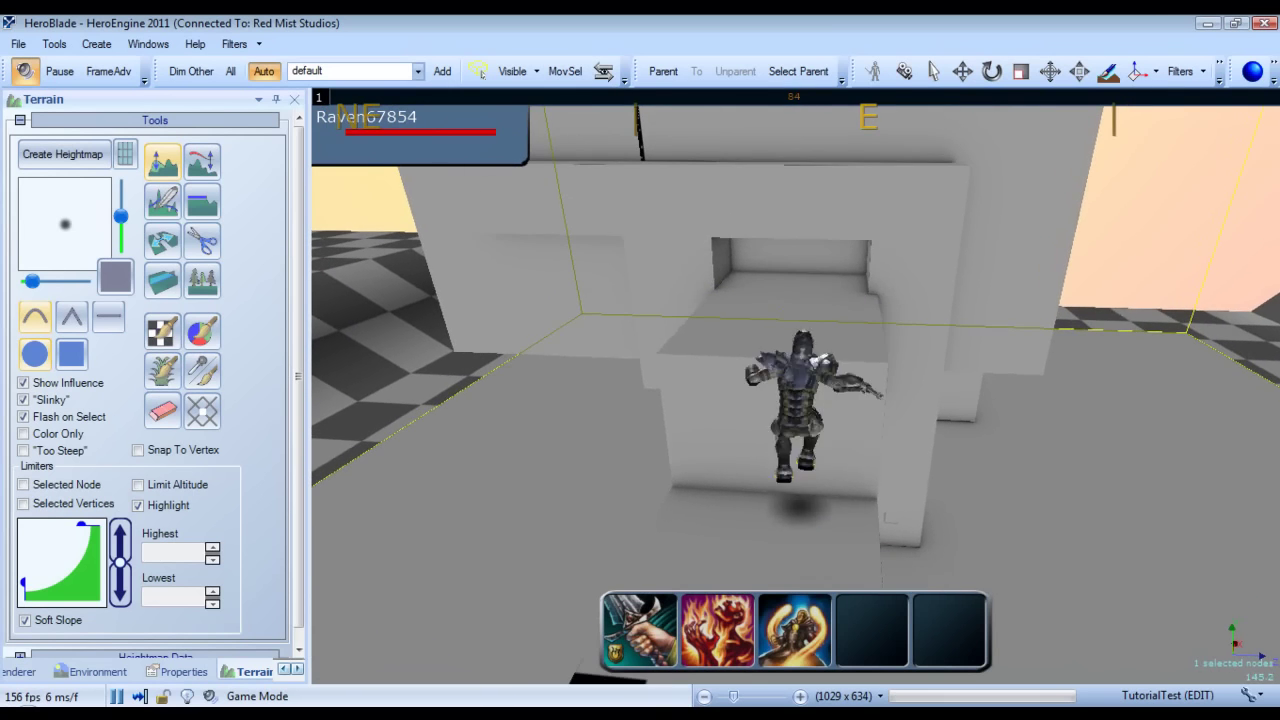
- View TestMesh from above in fly mode, return to game mode and run the character across the mesh's floor
key(ctrl+f)
right_drag(795, 370, 920, 450)
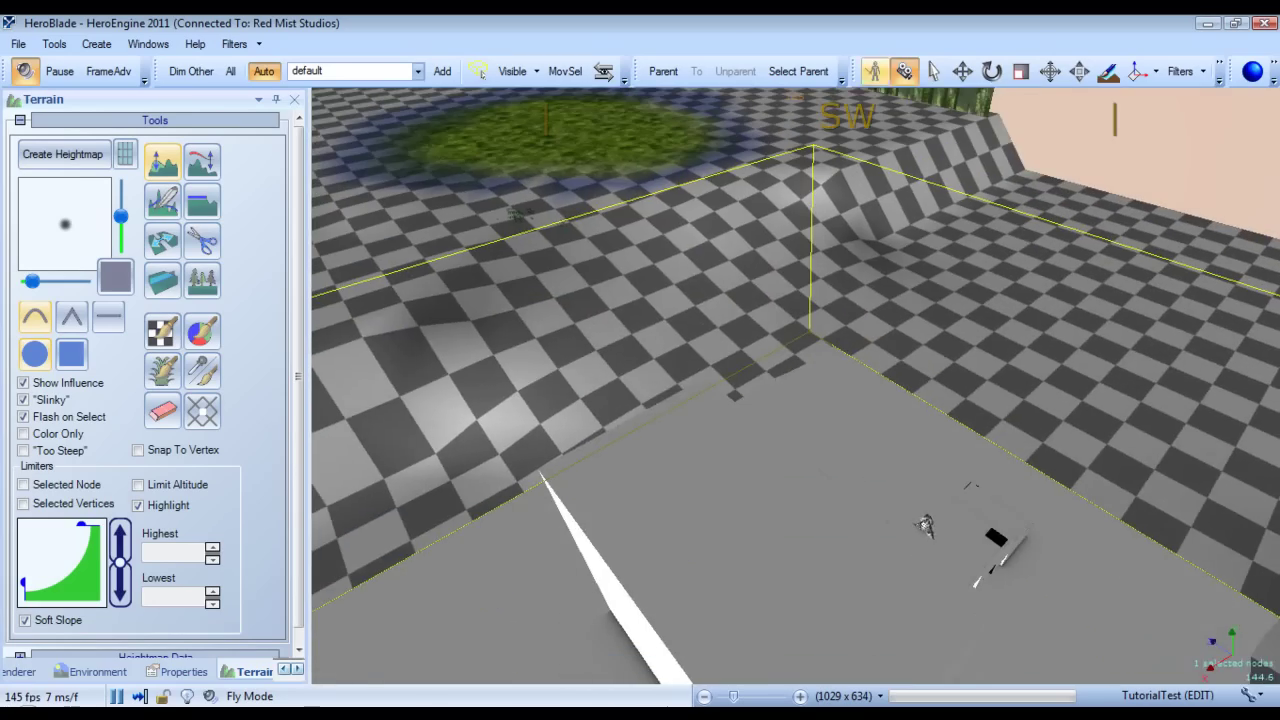
key(Insert)
key(w)
key(space)
right_drag(795, 370, 420, 370)
key(space)
key(a)
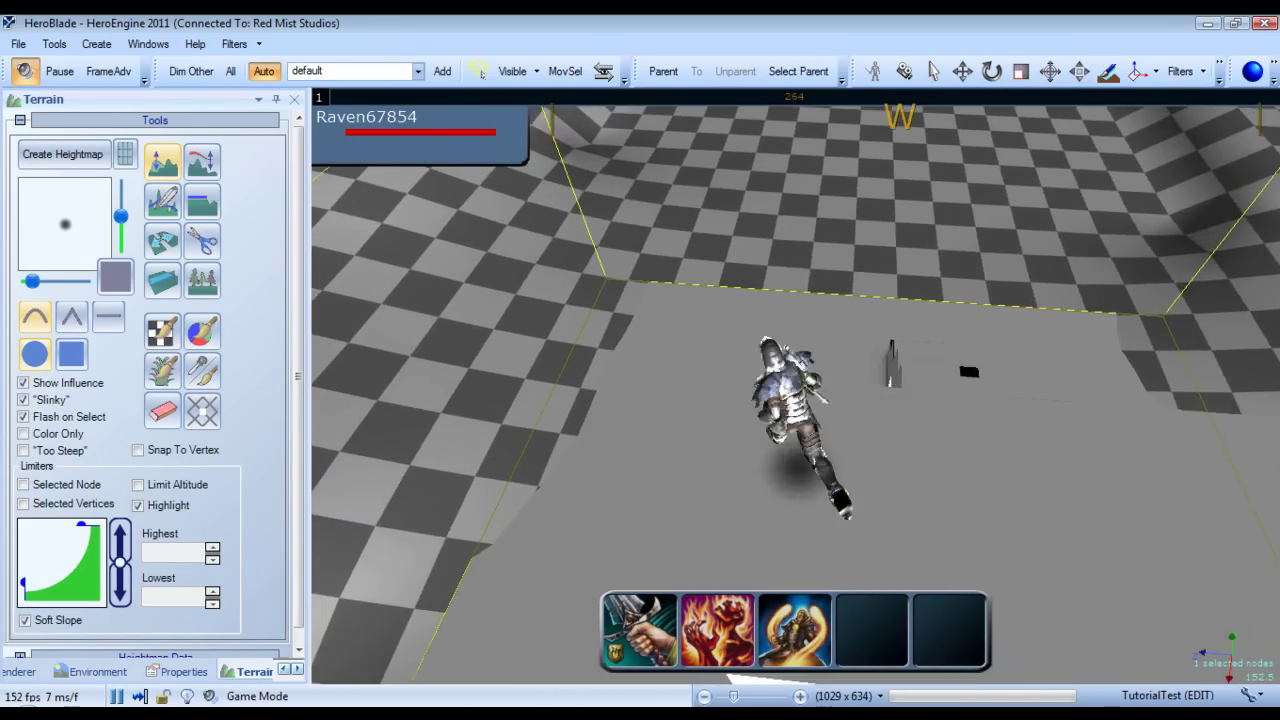
- Run the character around TestMesh's staircase and pillar to examine the model from several sides
key(space)
right_drag(795, 370, 500, 395)
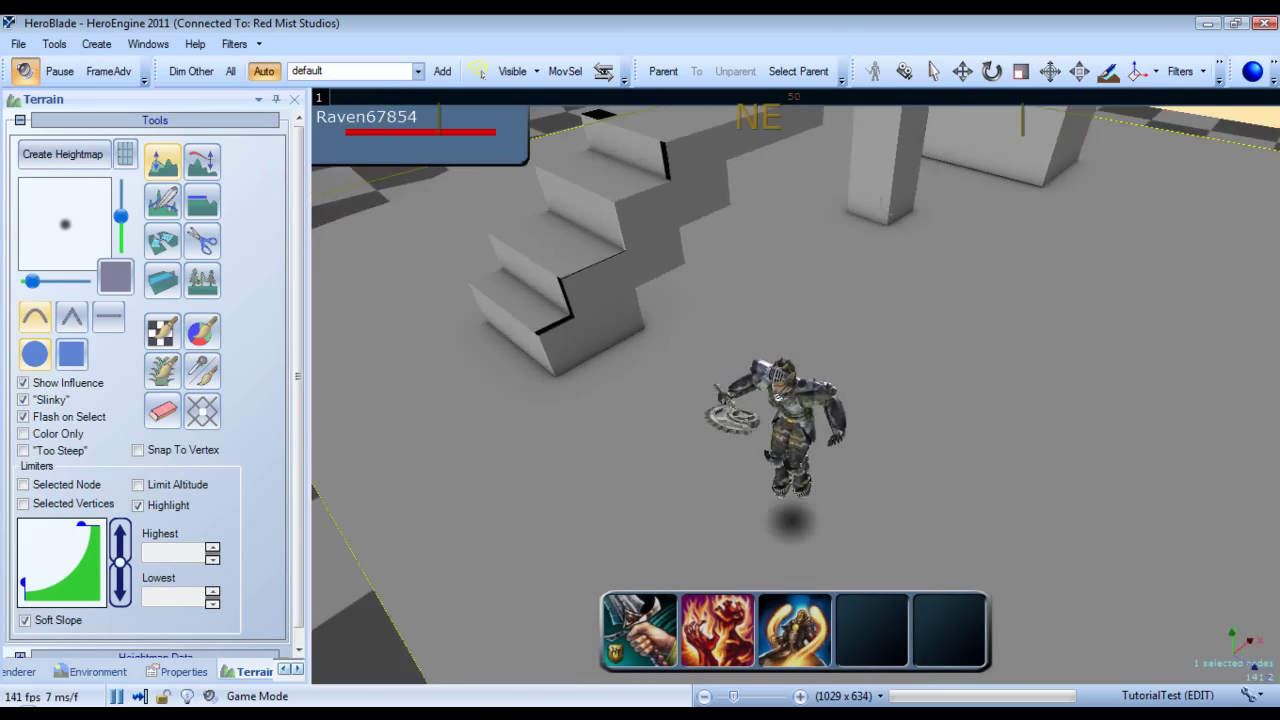
key(d)
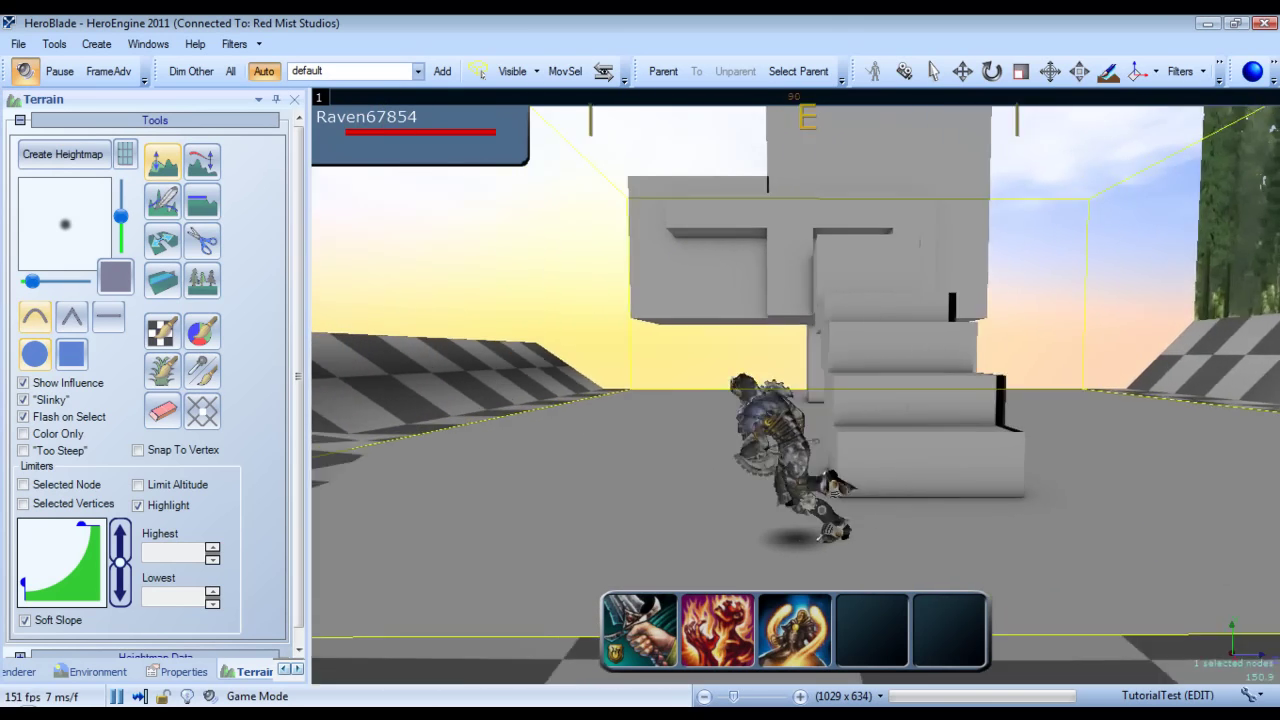
right_drag(795, 395, 825, 425)
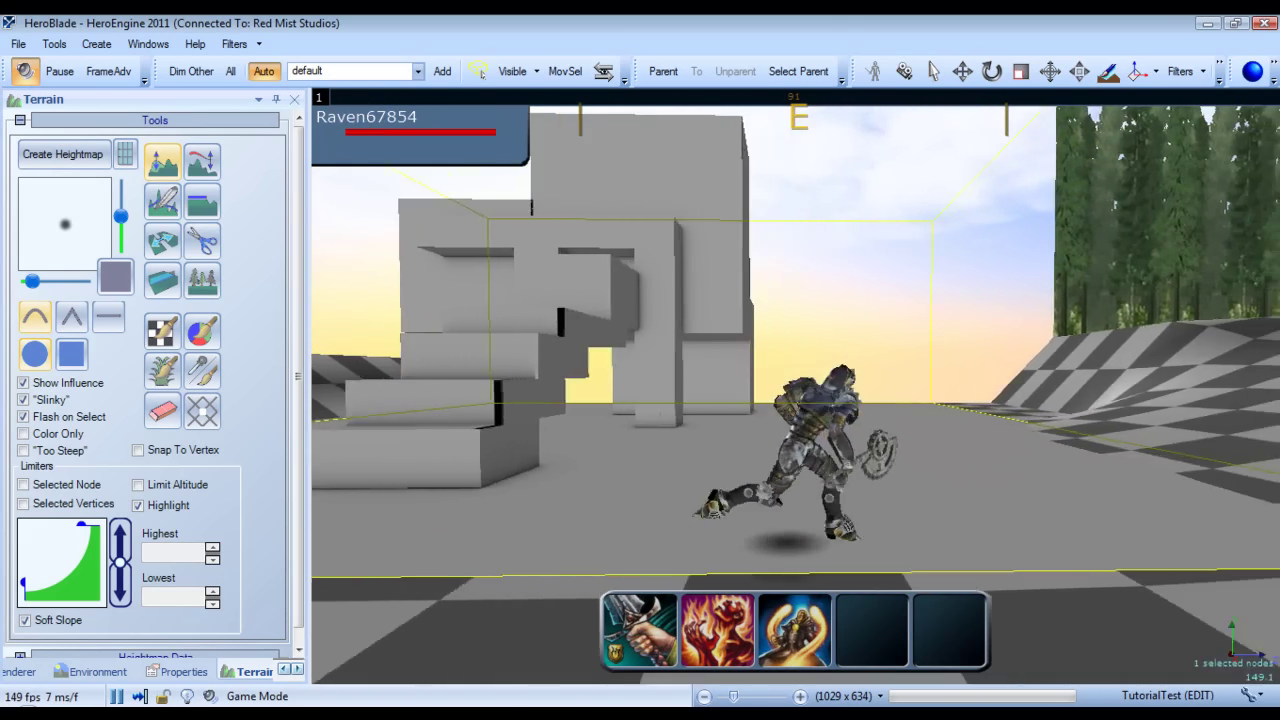
key(a)
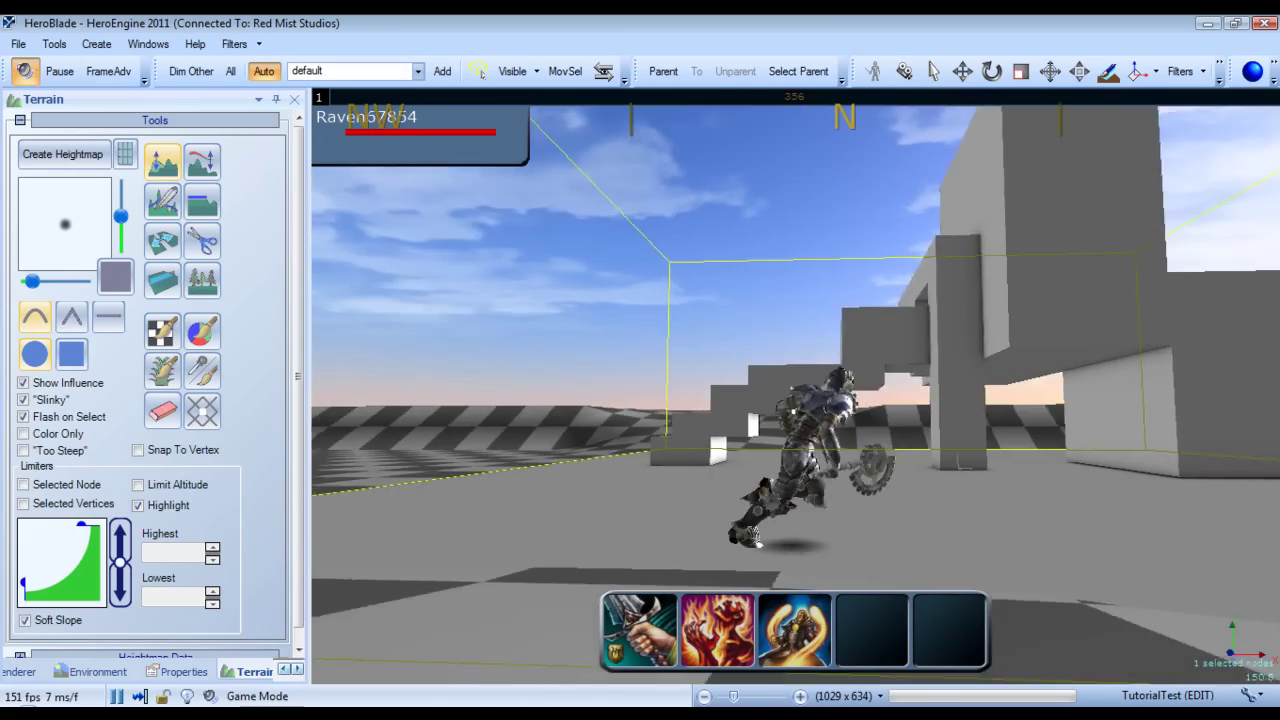
- Run the character around the outside of TestMesh in both directions to examine its walls, overhang and staircase from all sides
key(d)
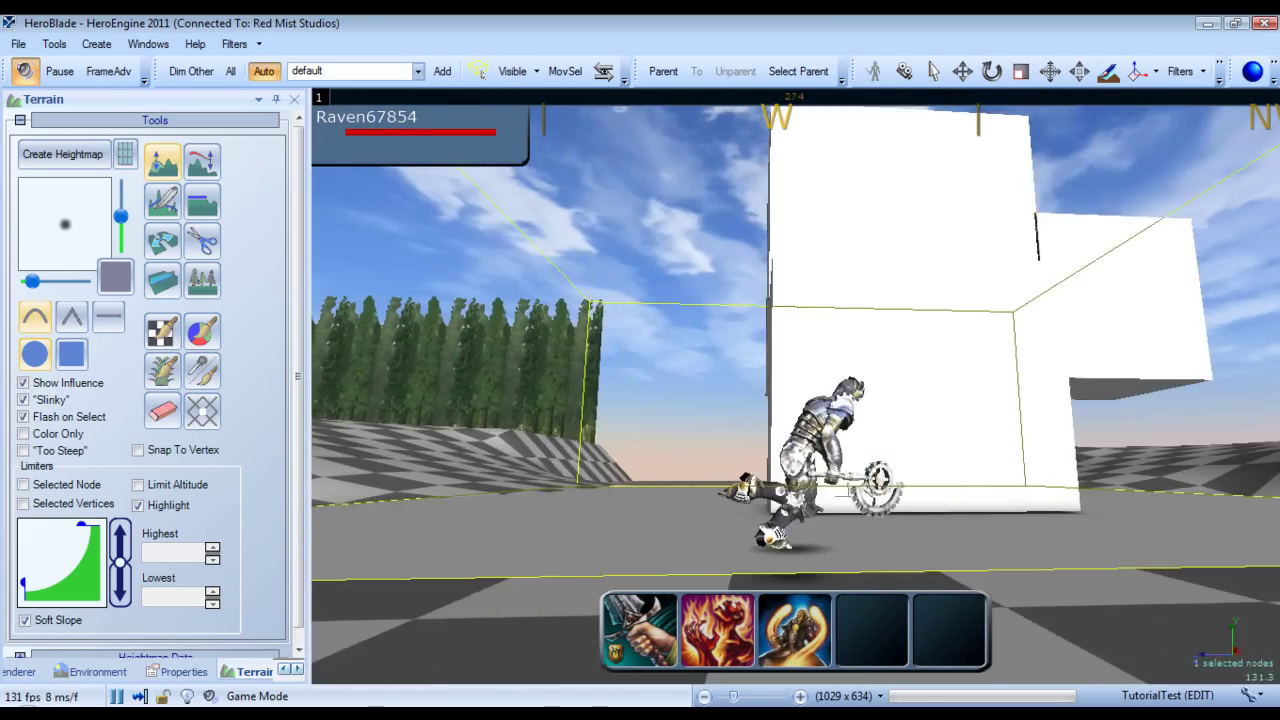
key(d)
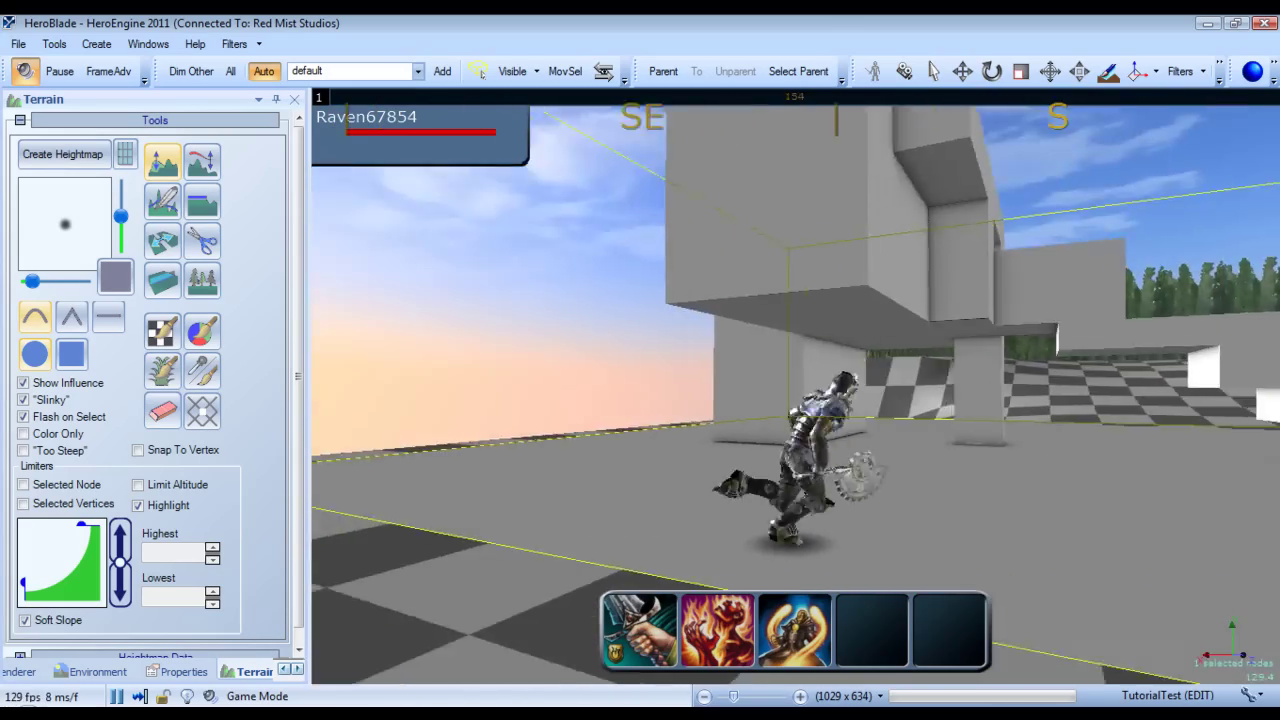
key(d)
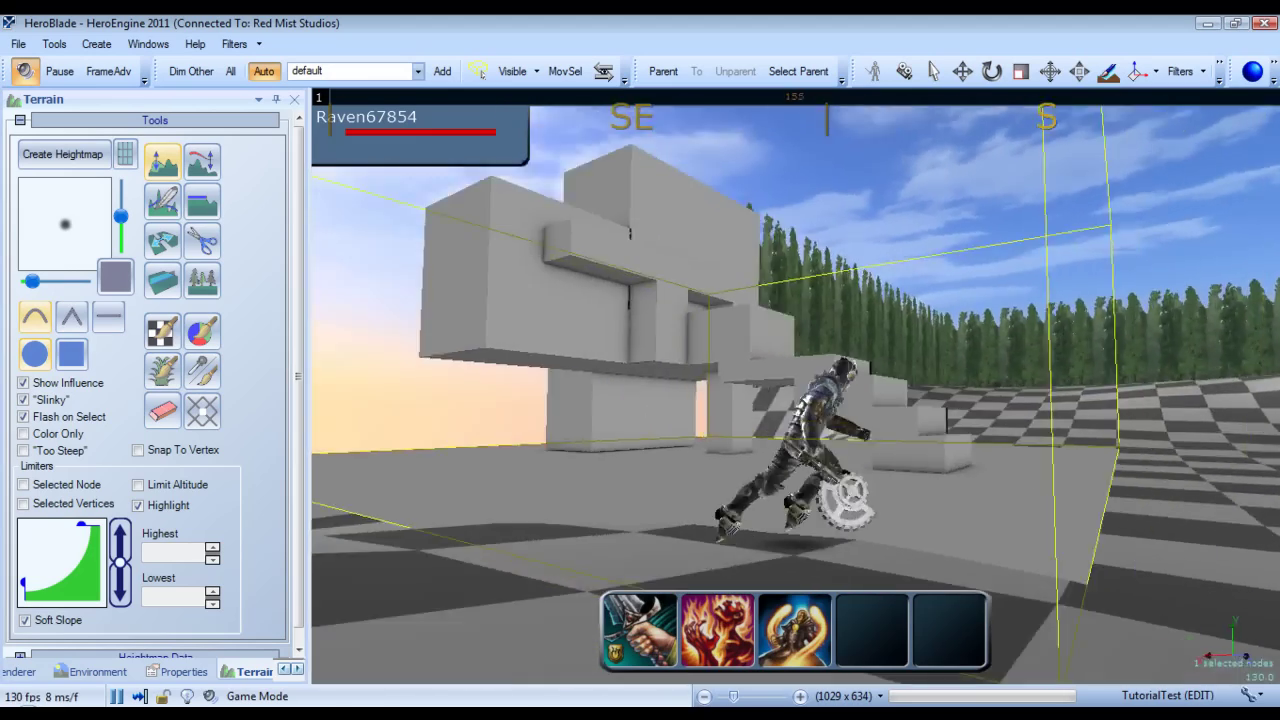
key(a)
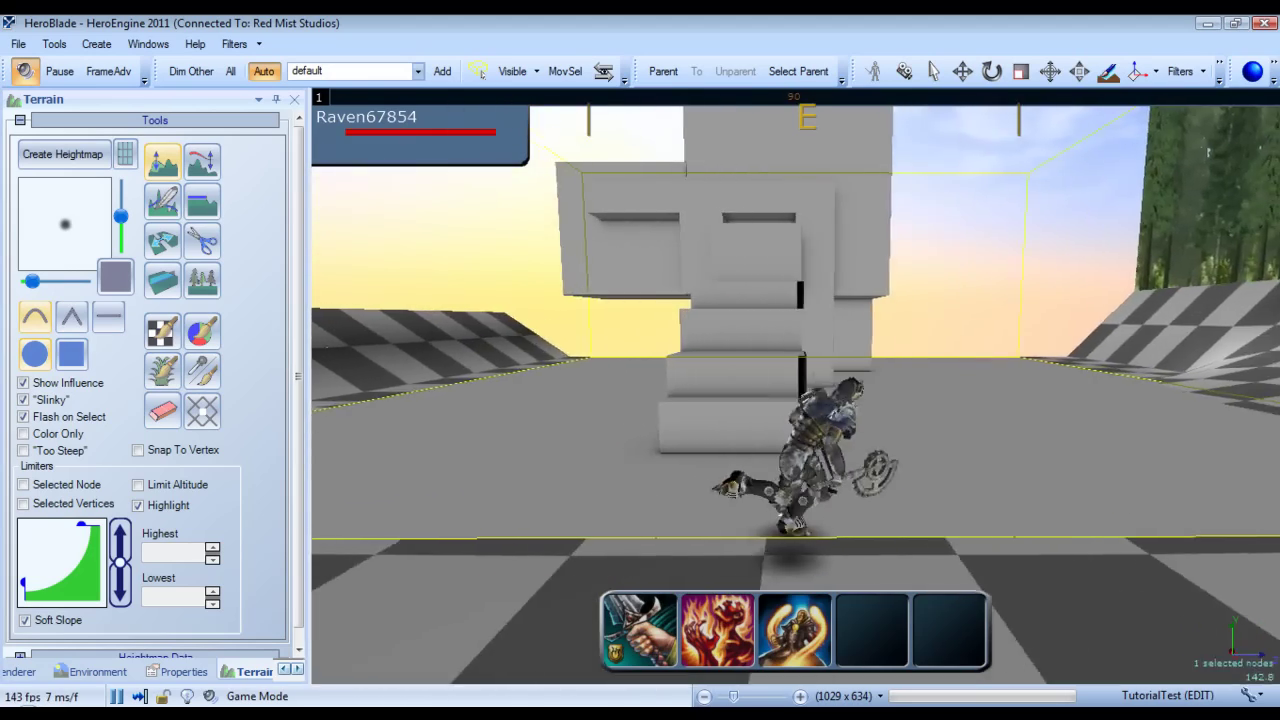
key(a)
key(d)
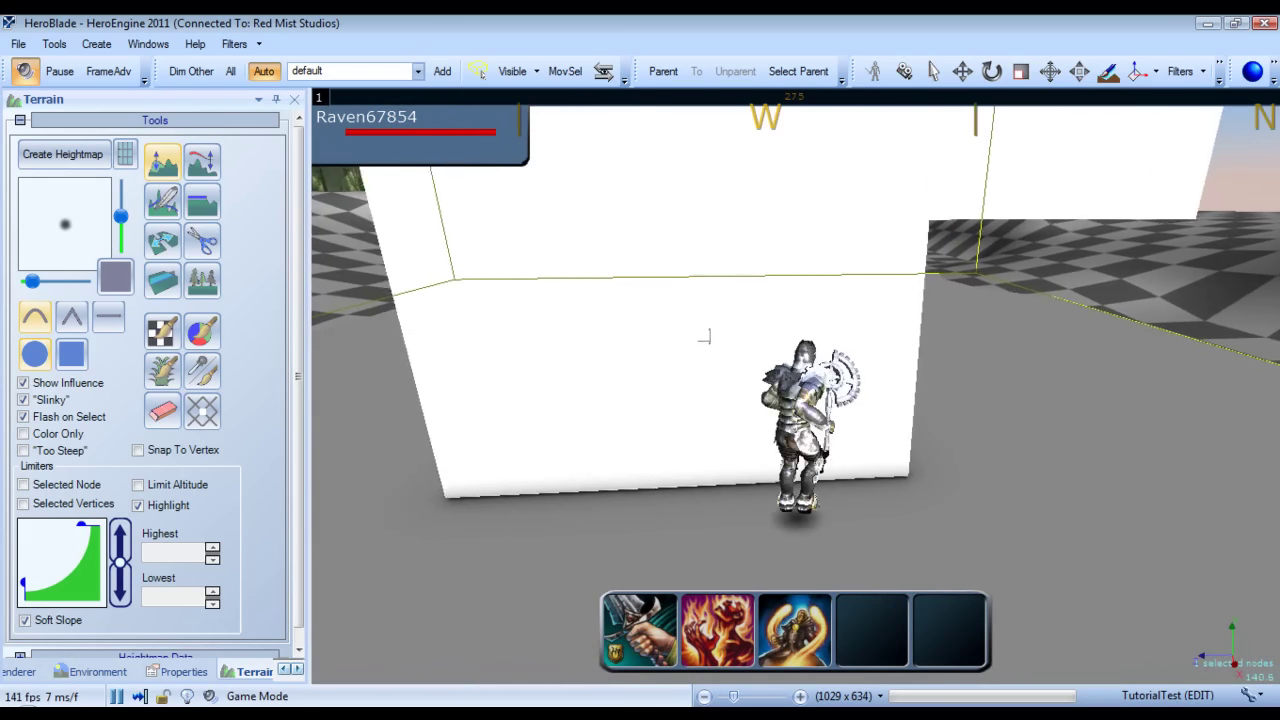
key(a)
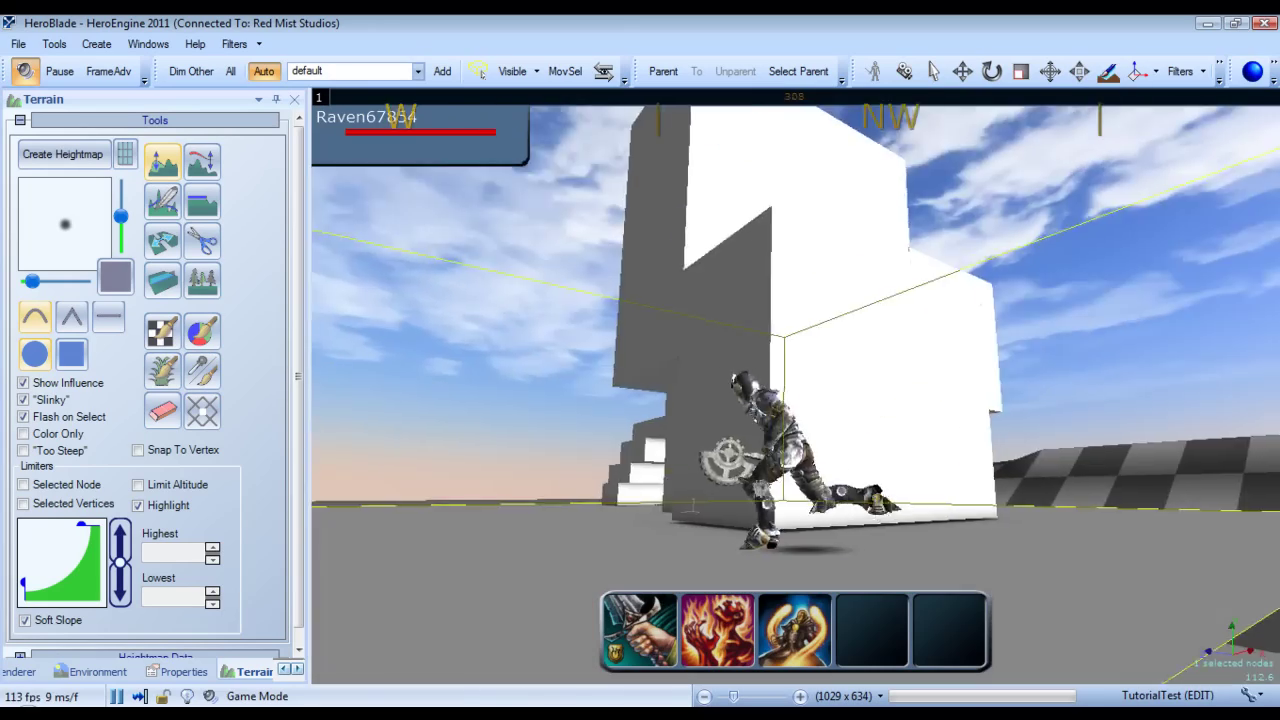
key(a)
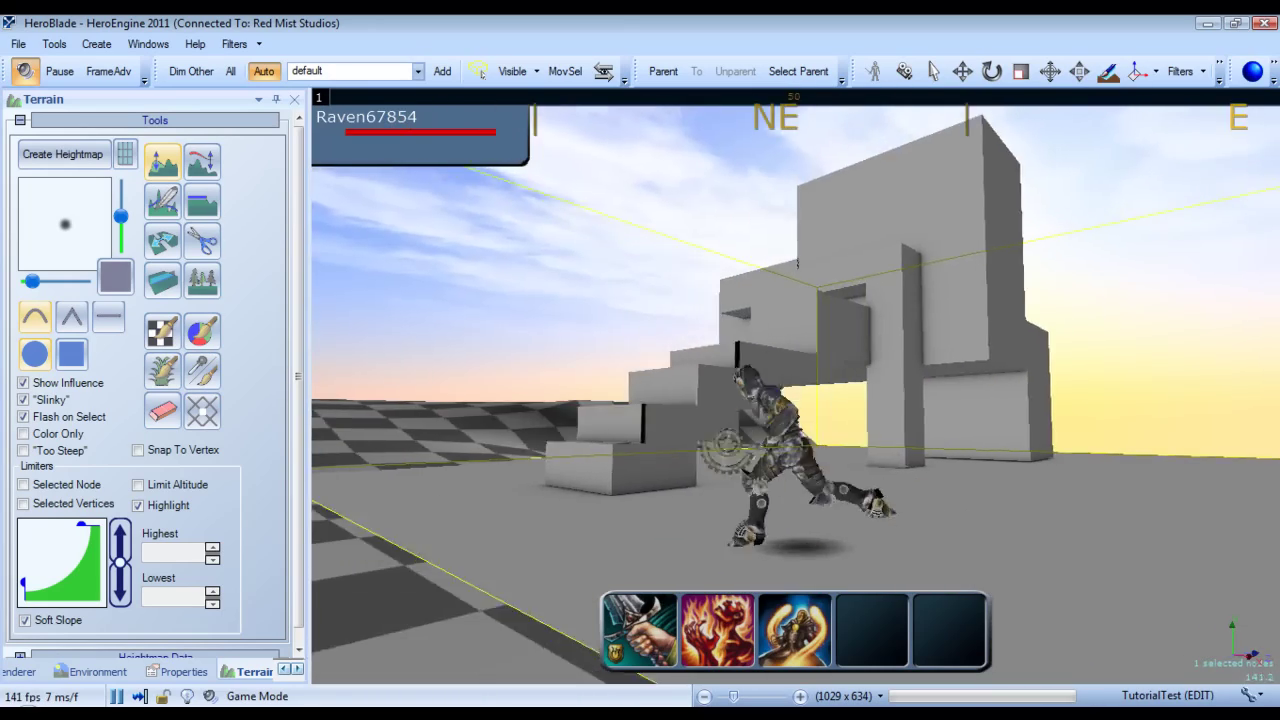
key(a)
- Run the character up to TestMesh's staircase and jump onto the steps to test their collision
key(w)
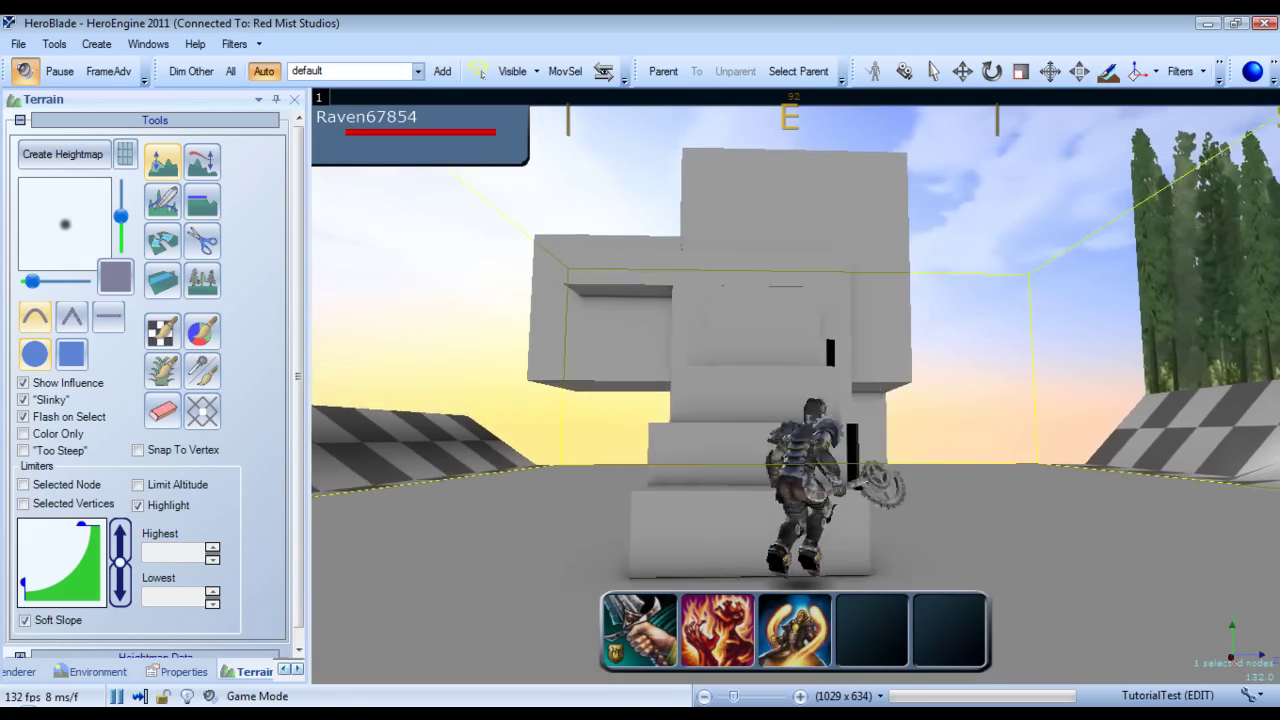
key(a)
key(w)
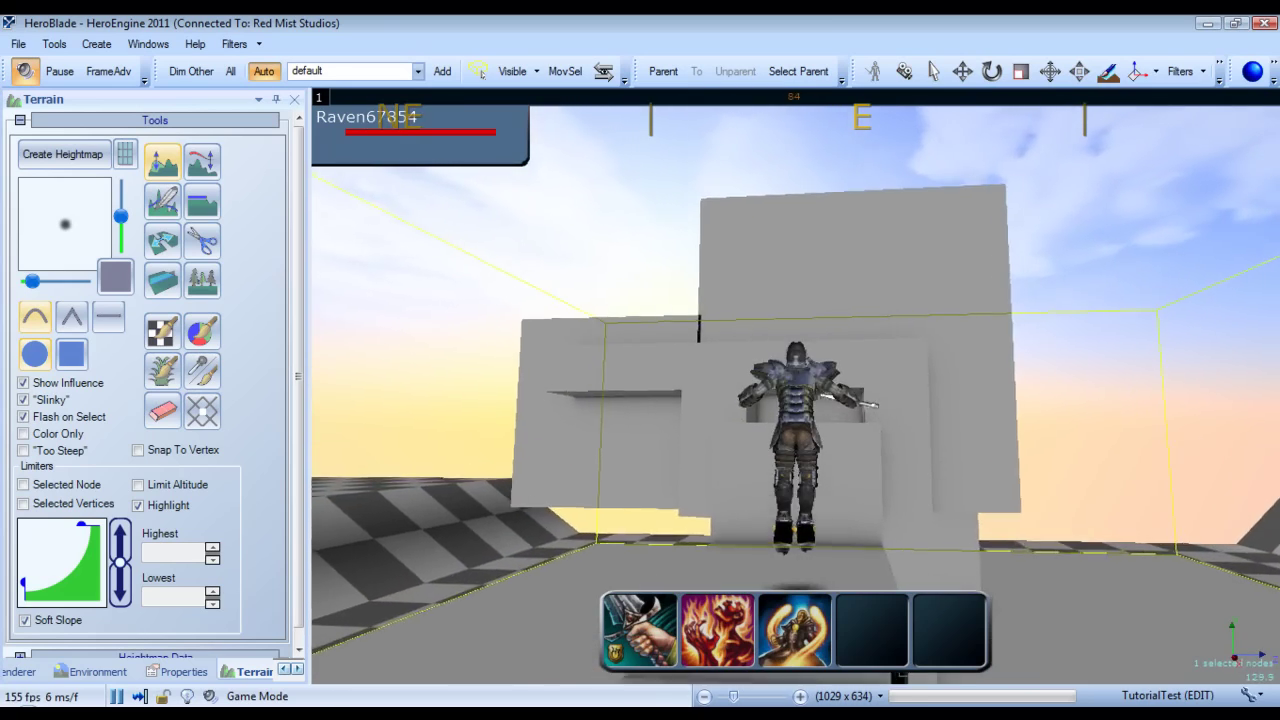
key(space)
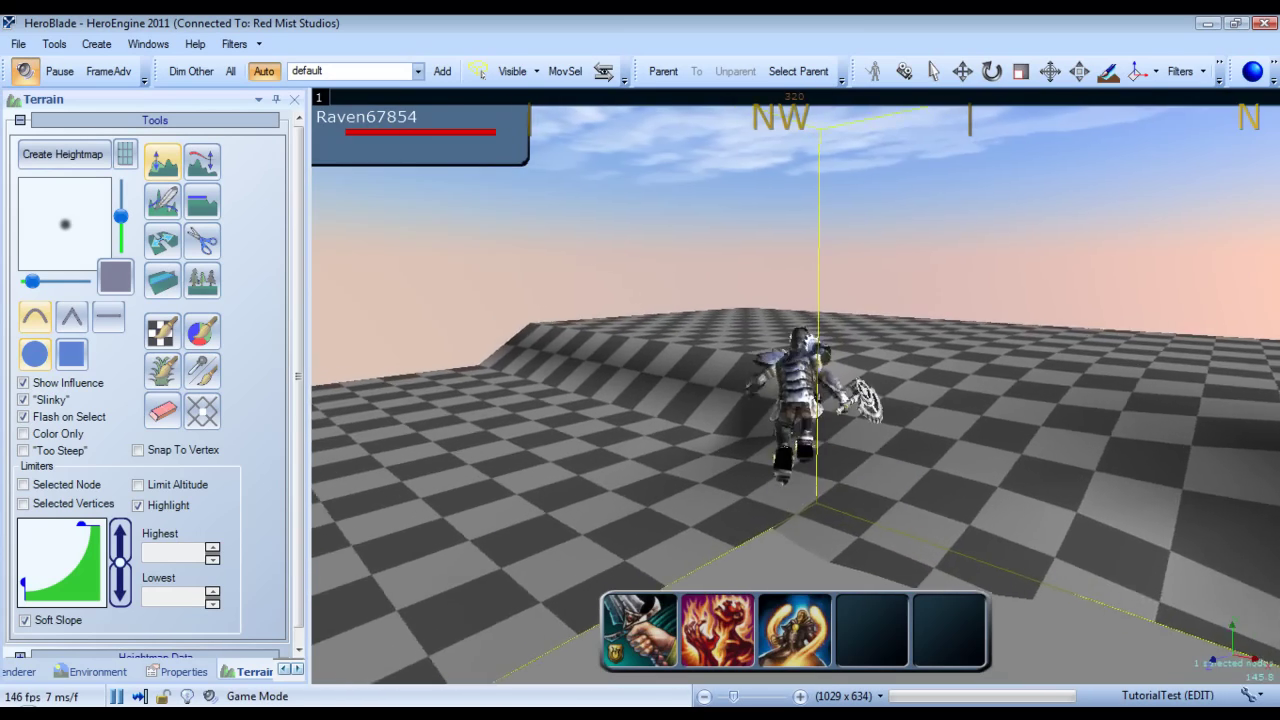
- Turn the character around at the edge of TestMesh's floor and run back towards the staircase
key(a)
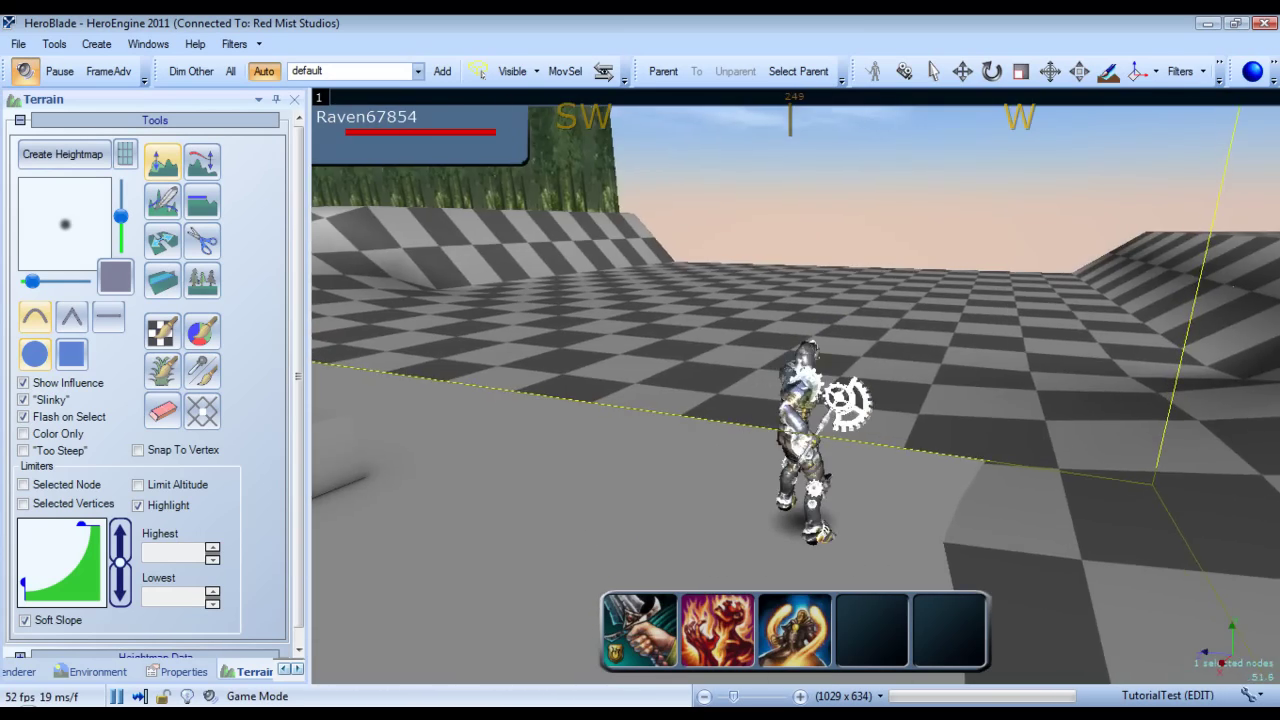
key(a)
key(w)
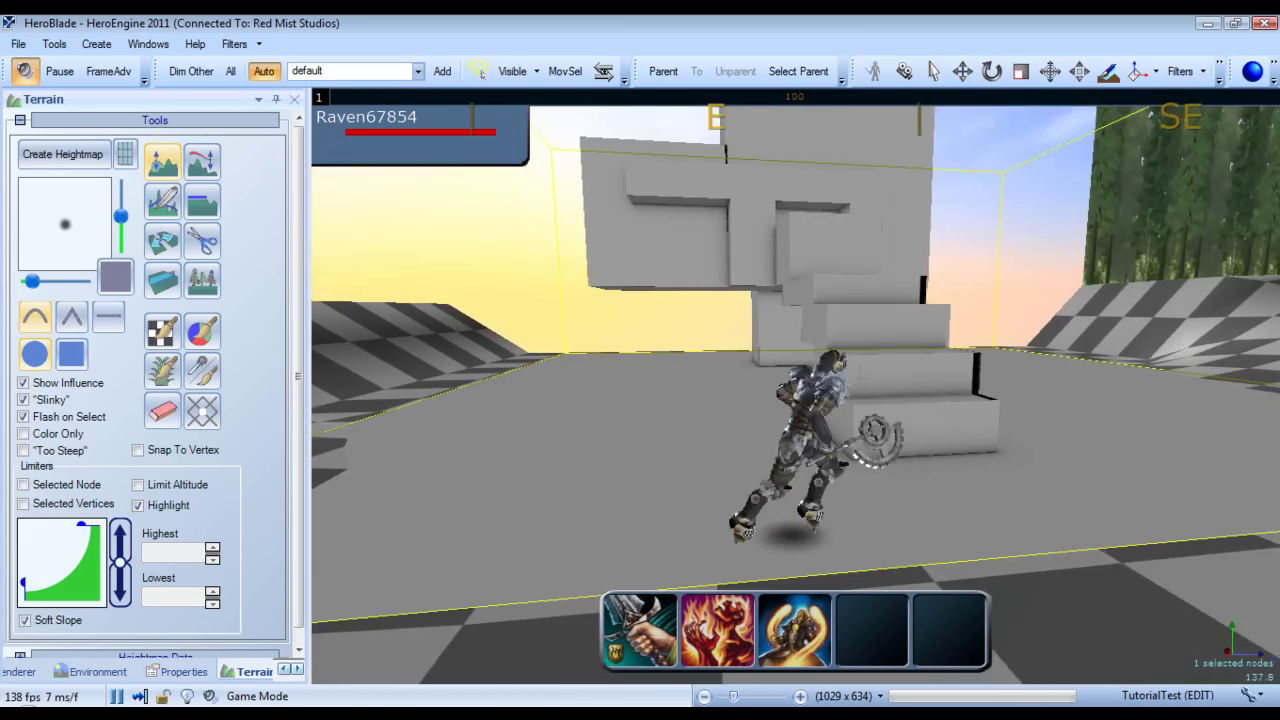